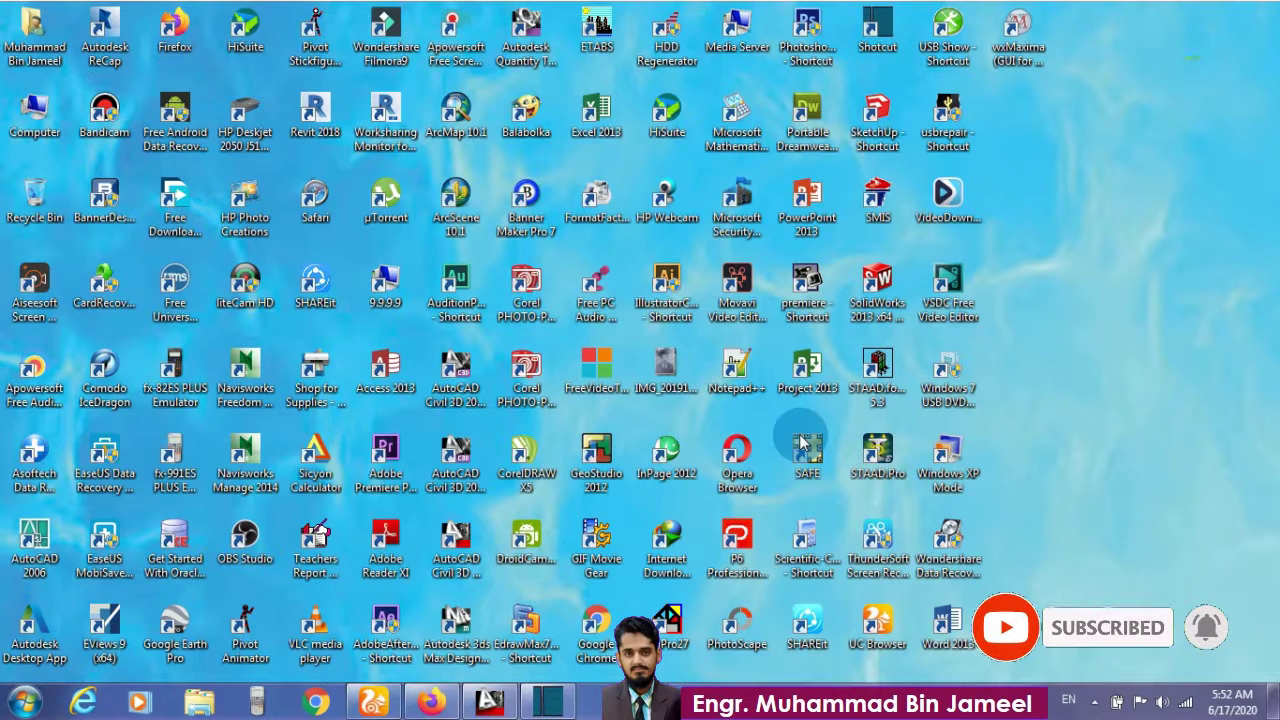
# Step: Switch to AutoCAD and examine the drawing's shapes, ending on the small circle displayed with straight segments
pyautogui.click(478, 706)
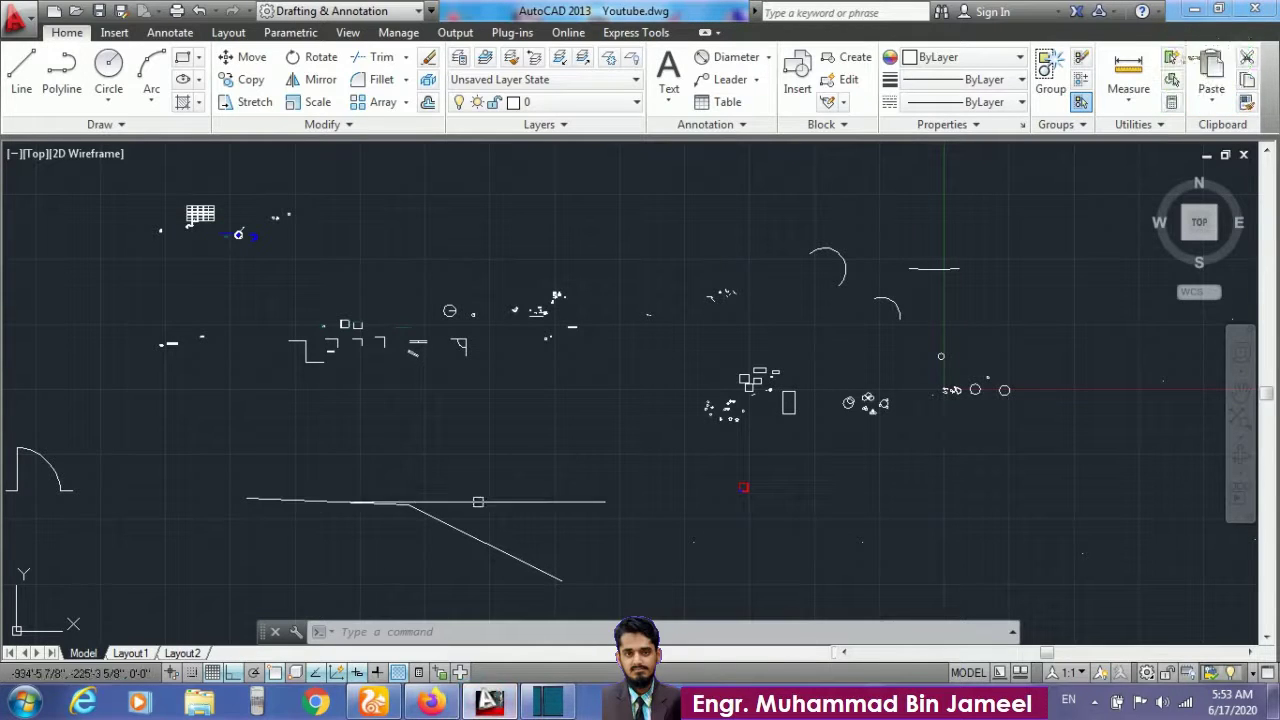
pyautogui.scroll(3, 466, 344)
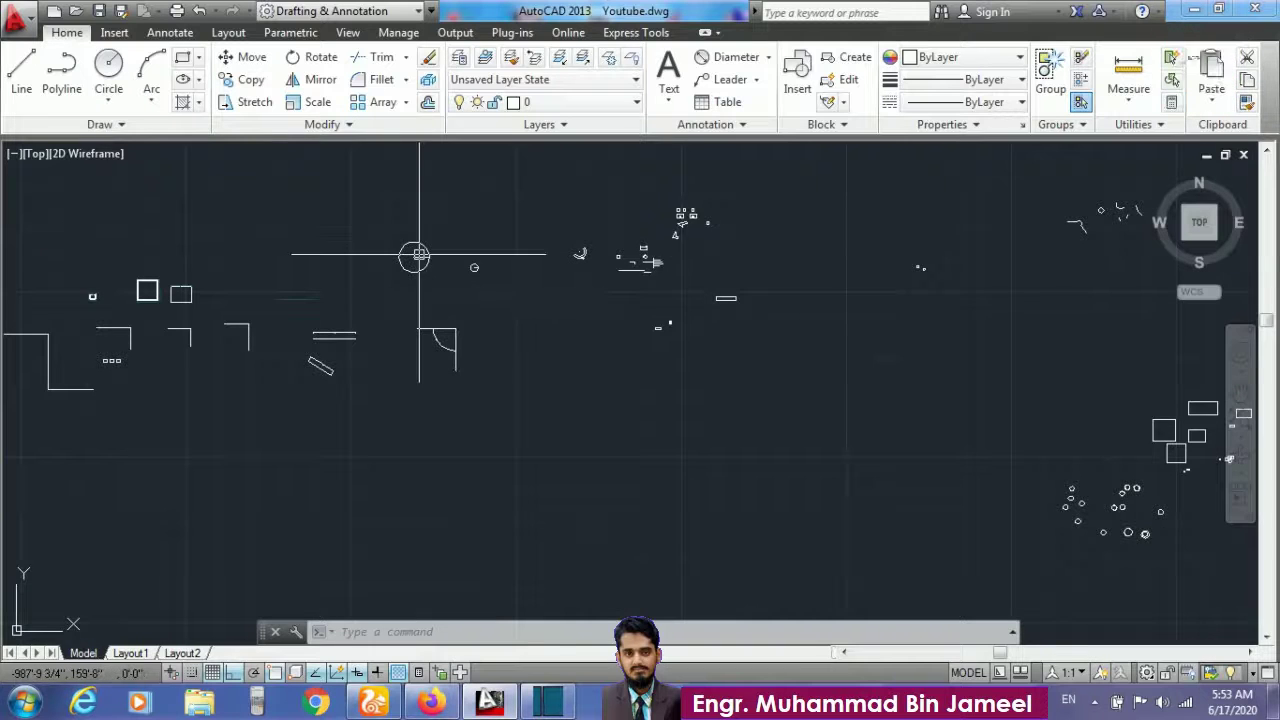
pyautogui.scroll(3, 420, 254)
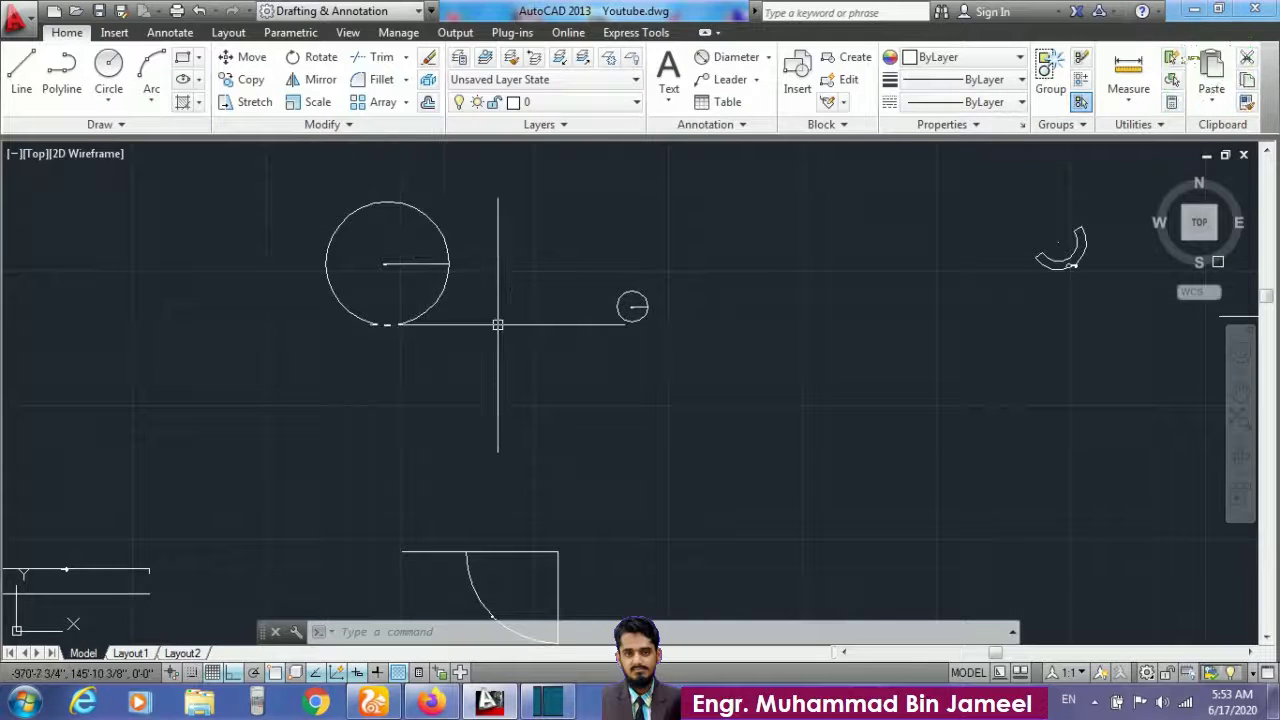
pyautogui.scroll(-3, 498, 323)
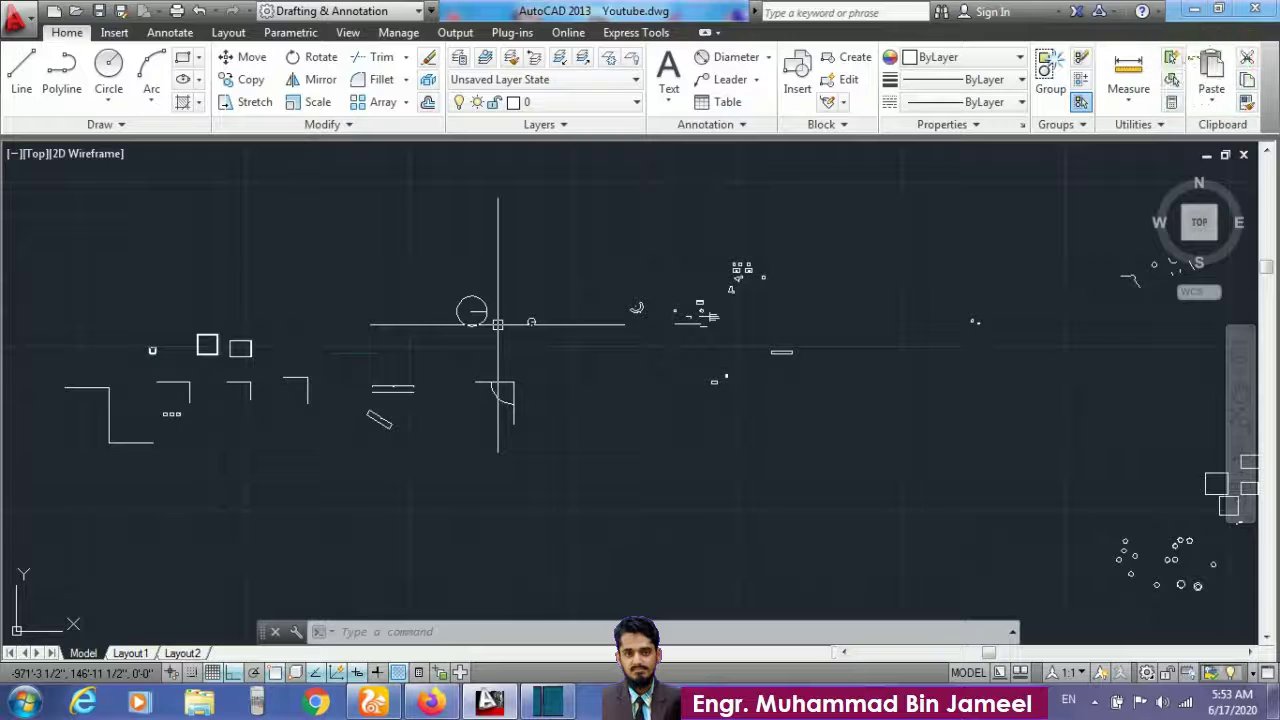
pyautogui.scroll(5, 1178, 540)
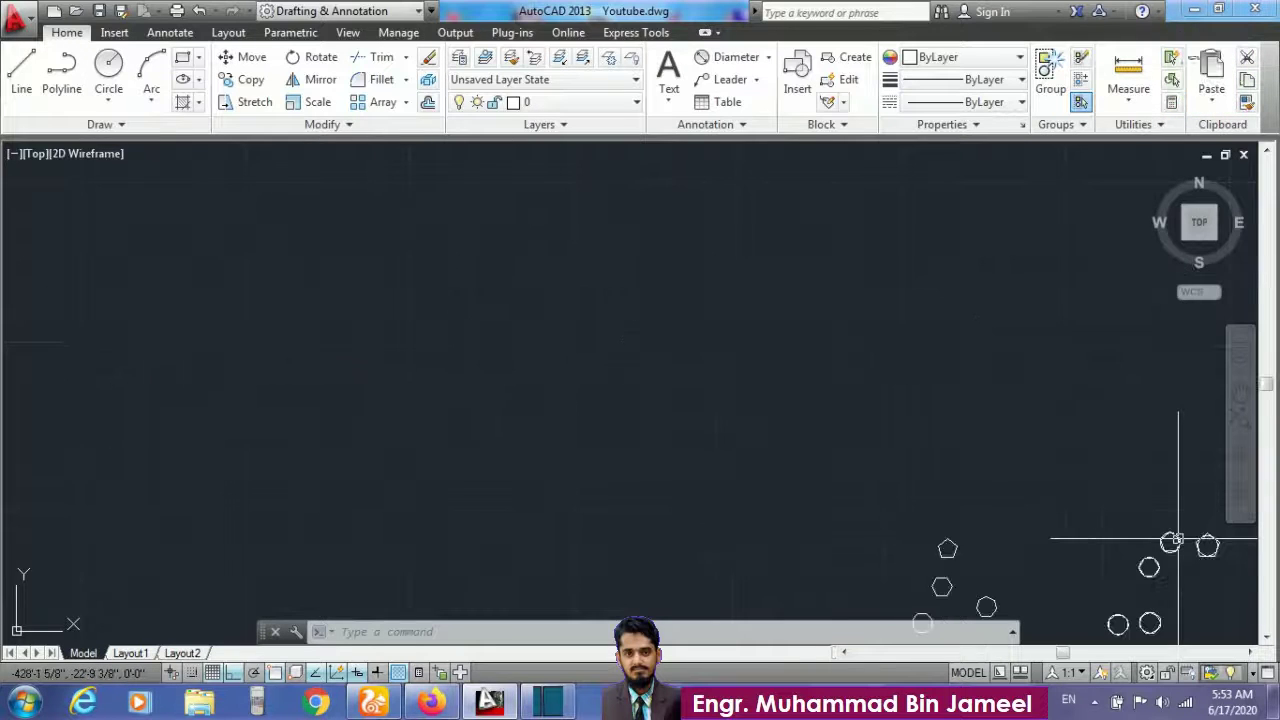
pyautogui.scroll(4, 1175, 545)
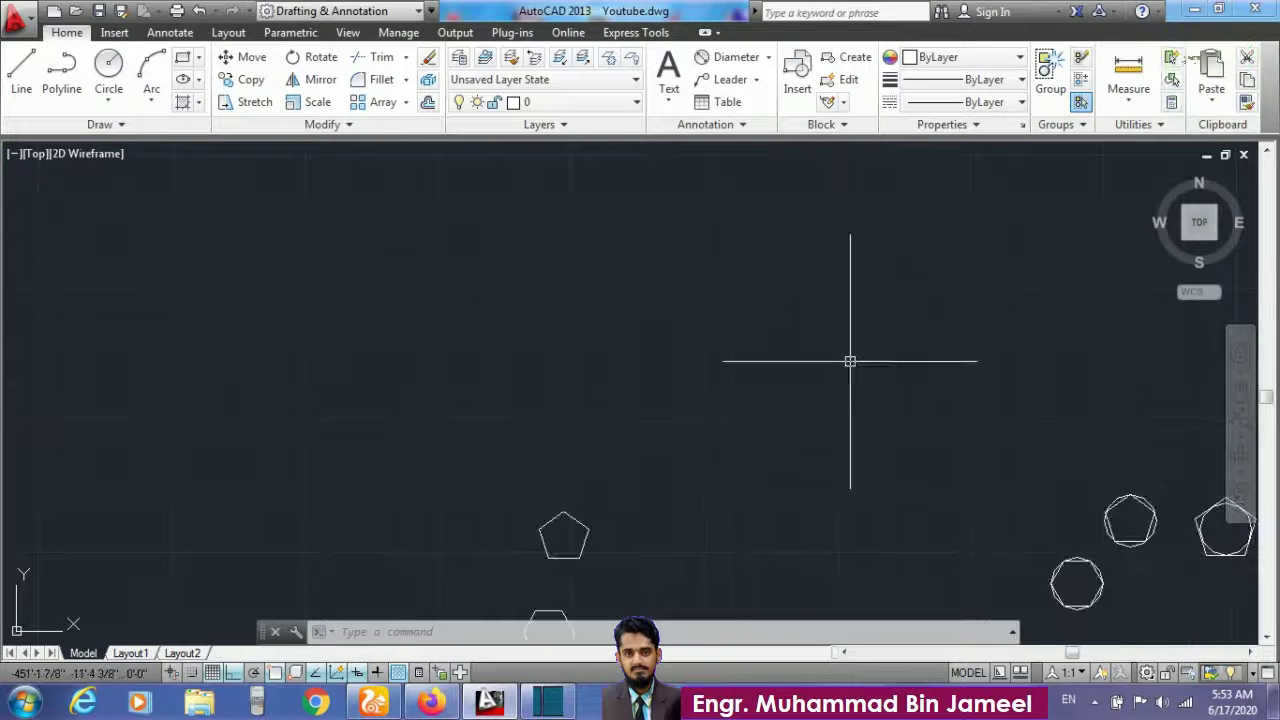
pyautogui.scroll(-6, 844, 391)
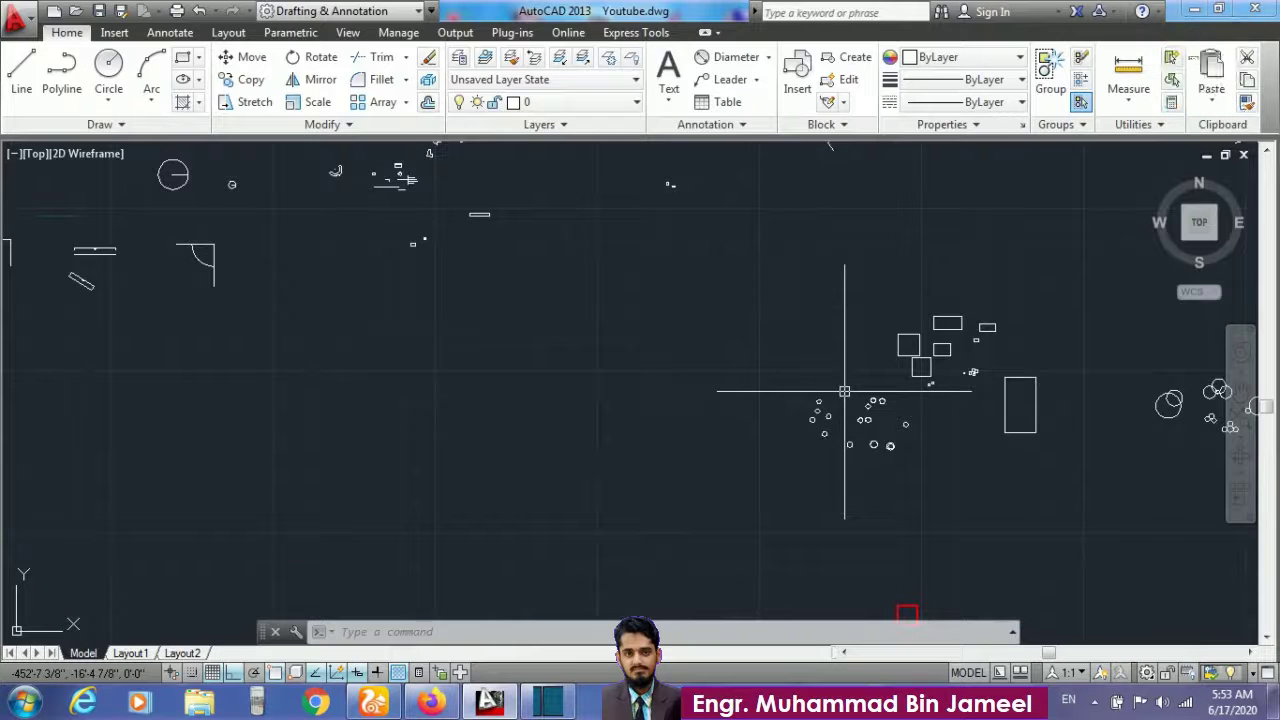
pyautogui.scroll(-3, 800, 491)
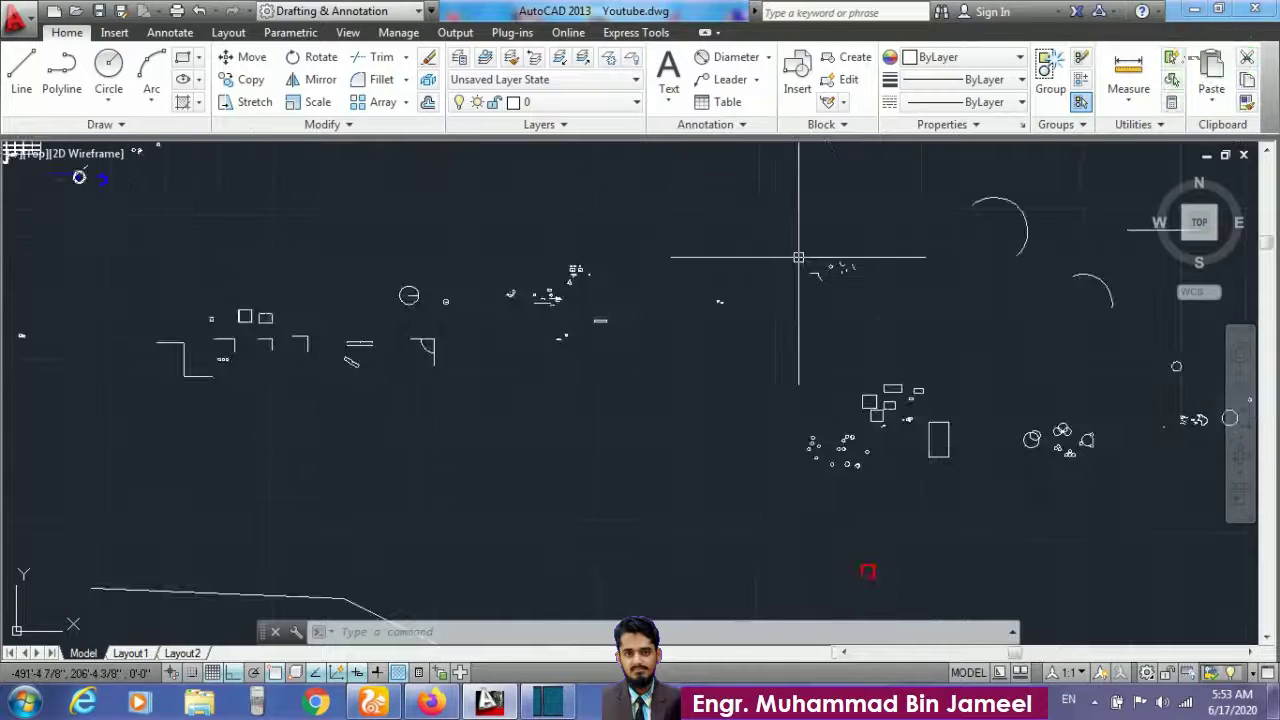
pyautogui.scroll(5, 820, 262)
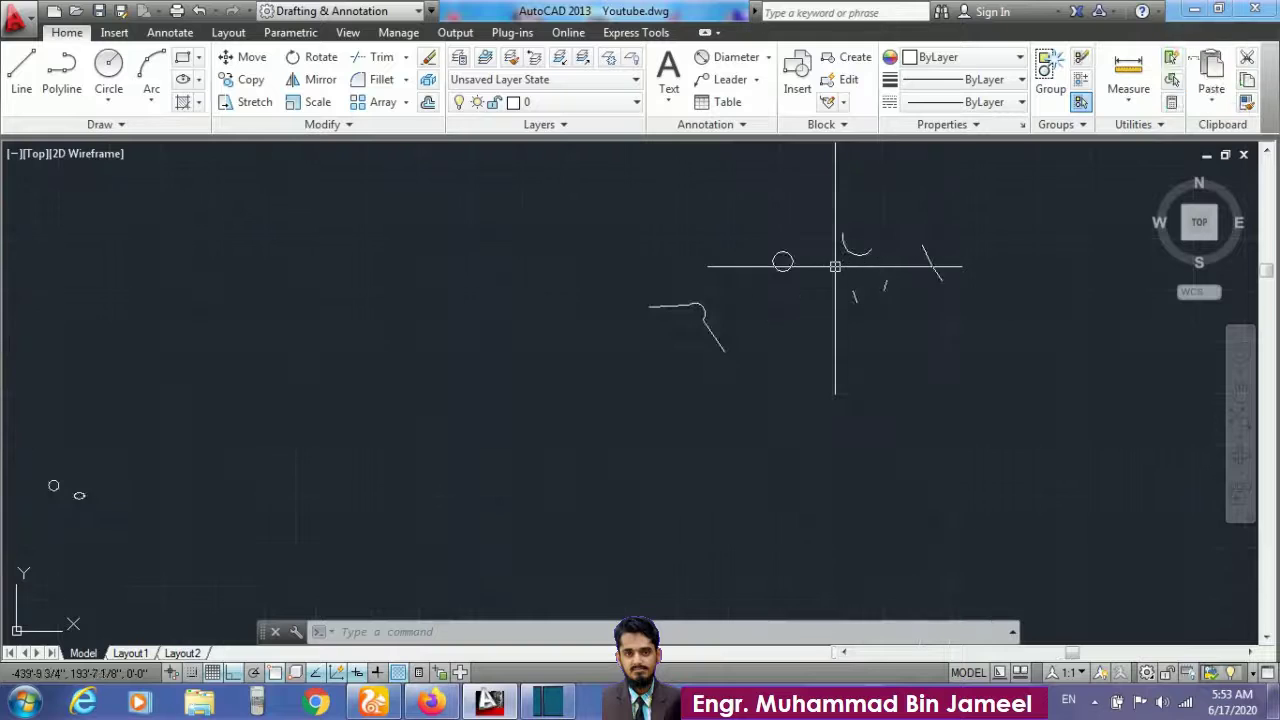
pyautogui.scroll(4, 835, 266)
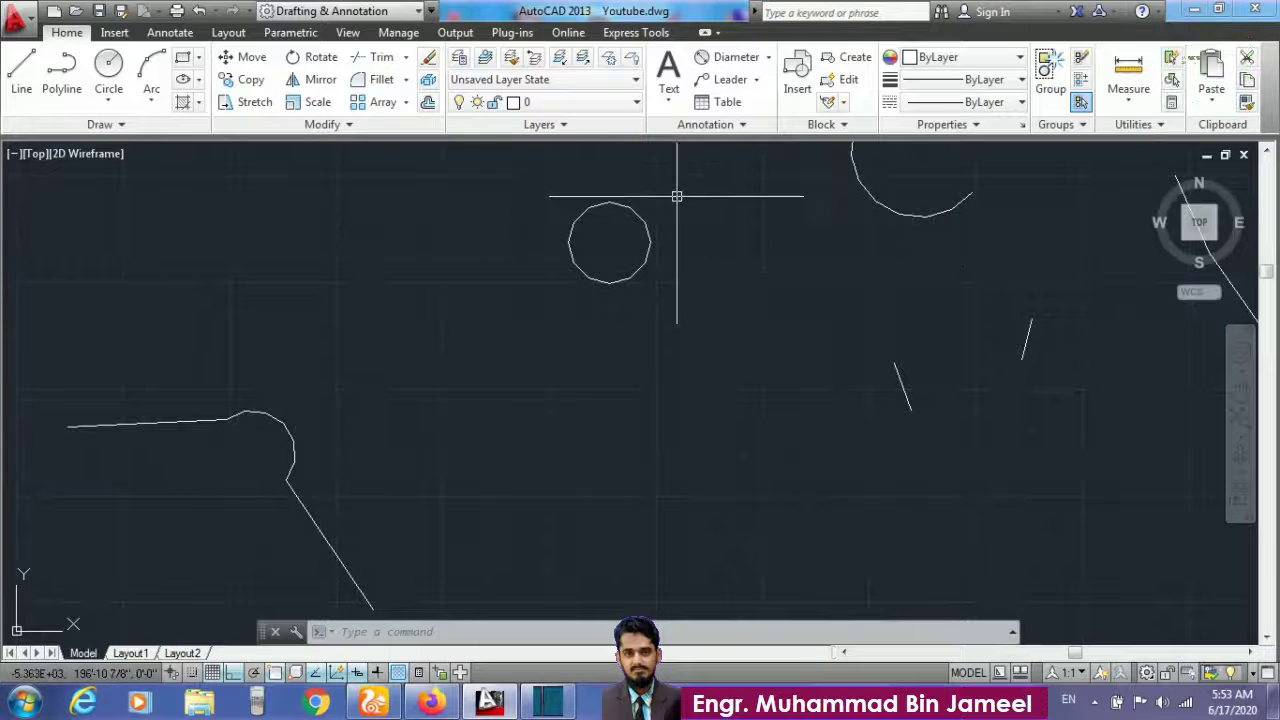
pyautogui.scroll(4, 677, 196)
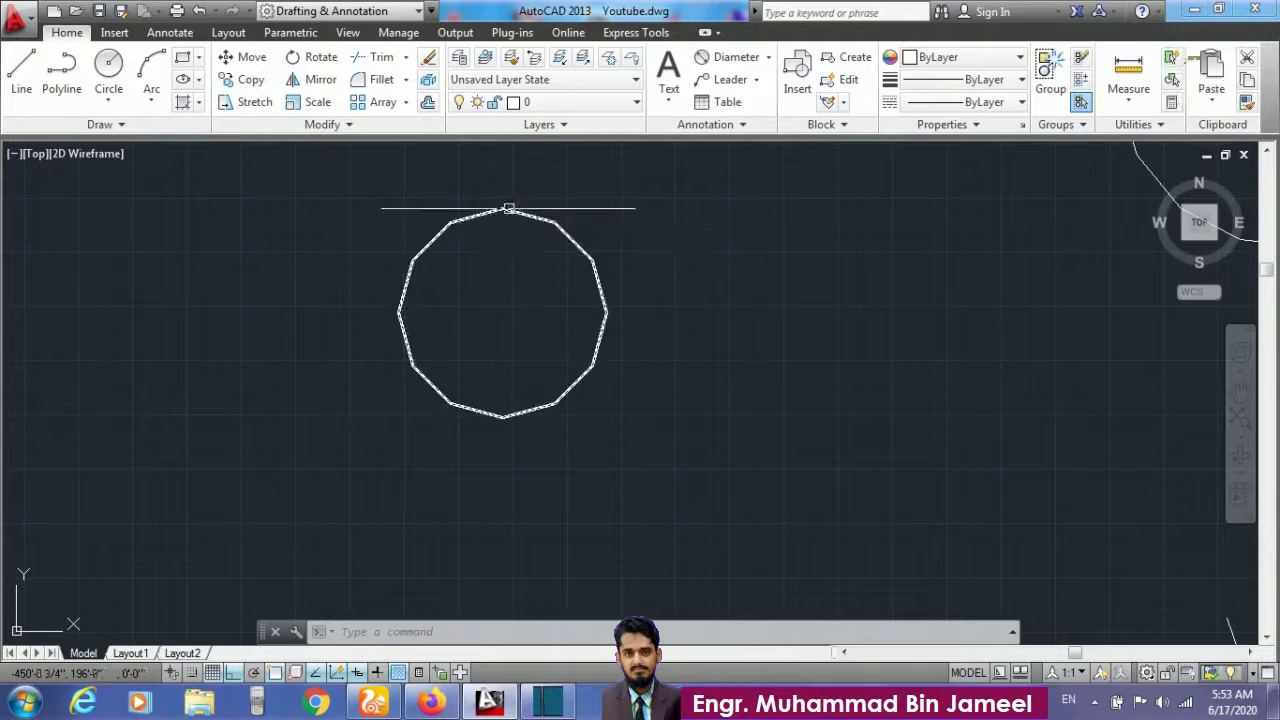
# Step: Regenerate the drawing with REGEN to smooth the display of the faceted circle
pyautogui.click(508, 209)
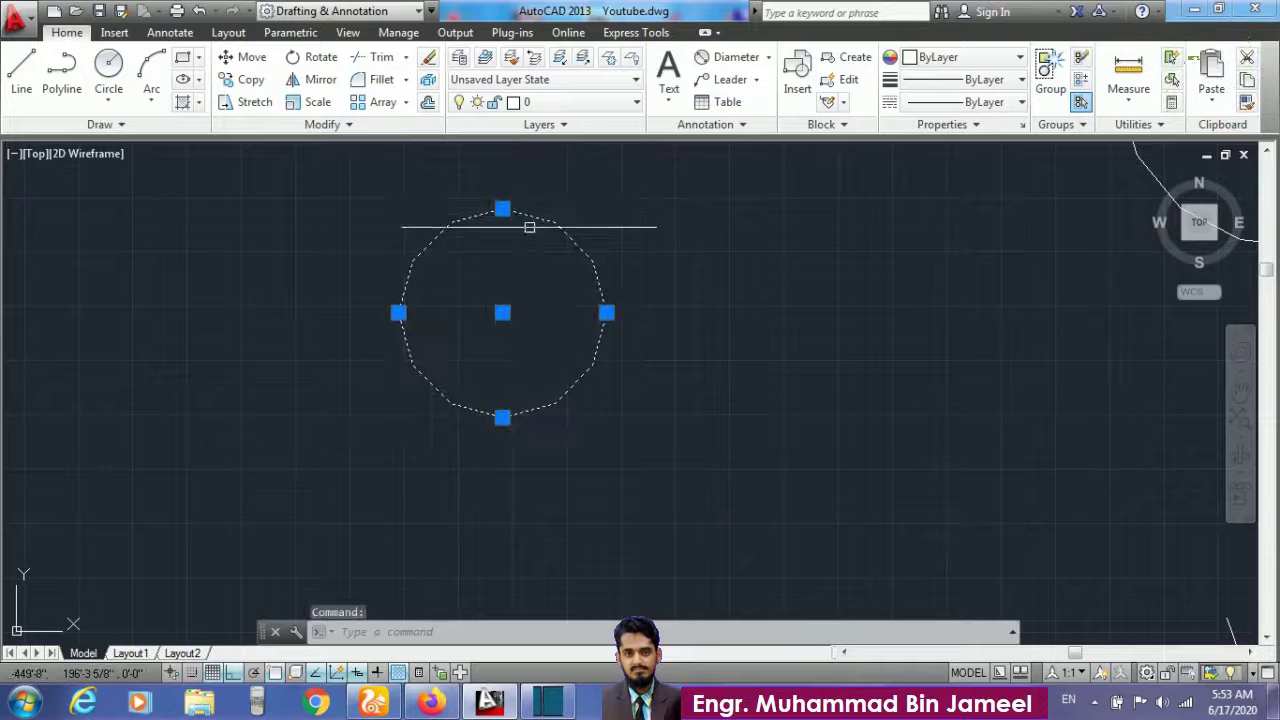
pyautogui.press('Escape')
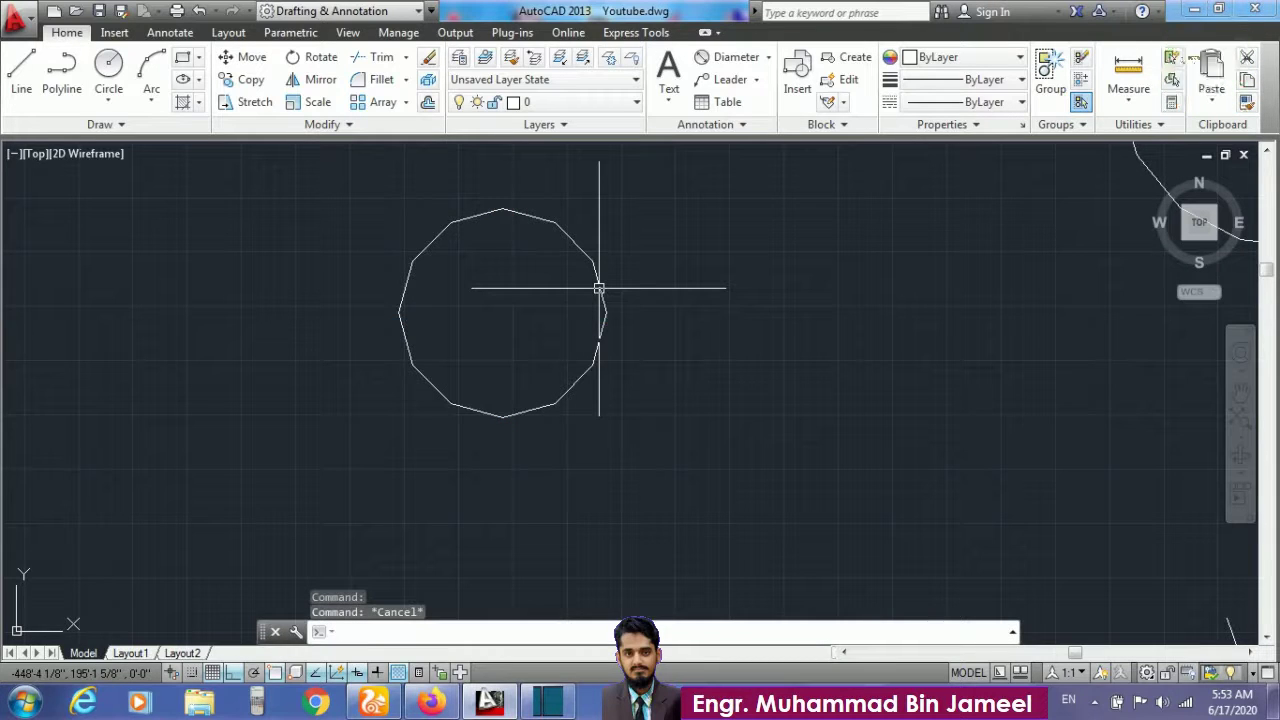
pyautogui.write('RE')
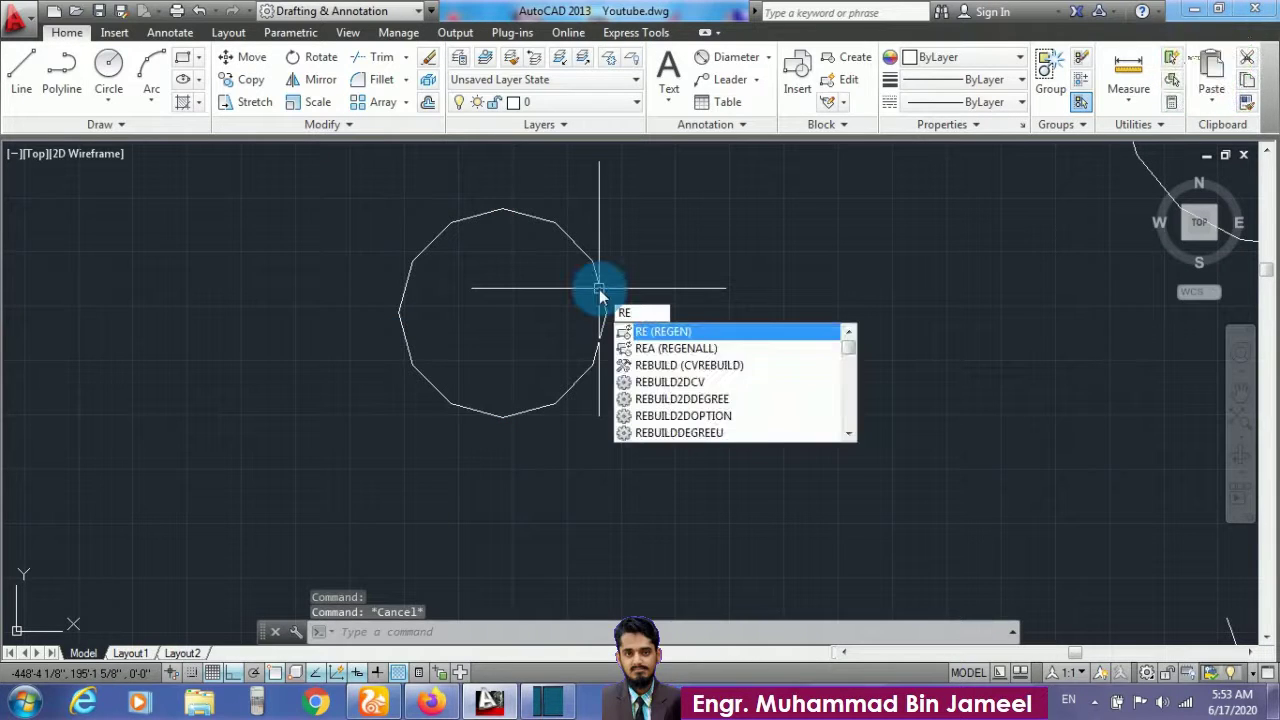
pyautogui.press('Return')
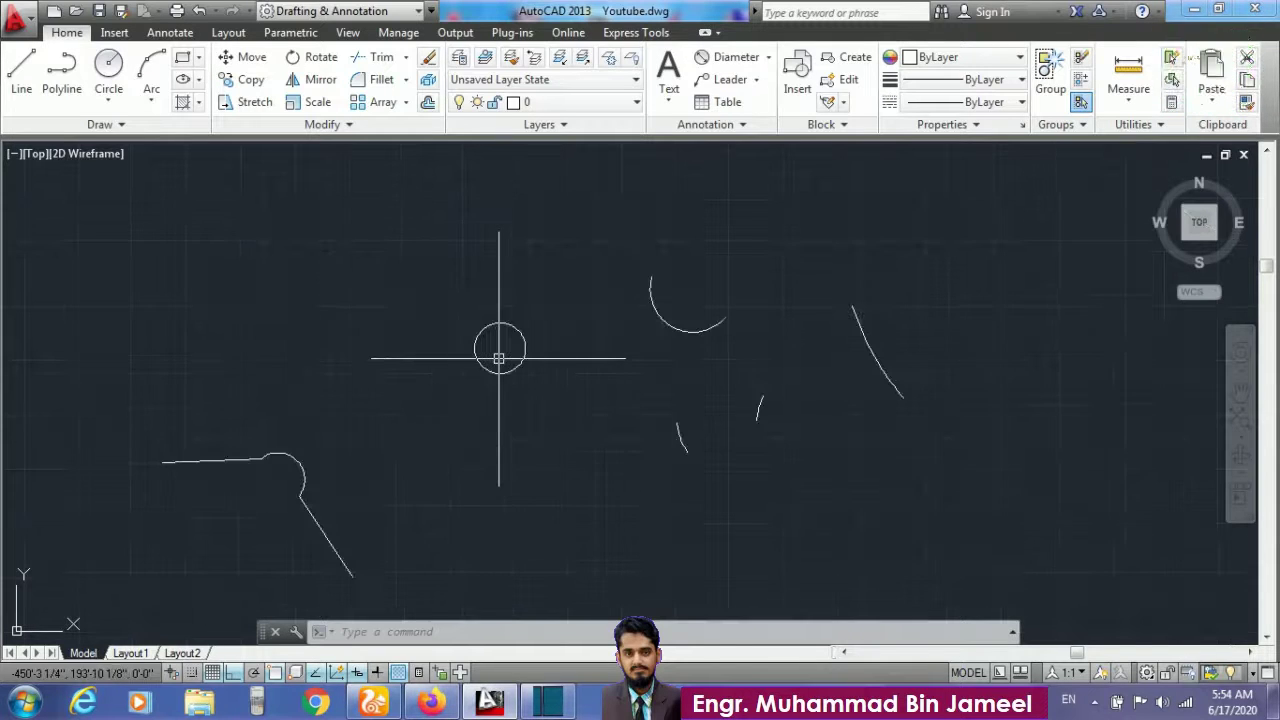
# Step: Move the vertical line of the large Z-shaped line group to the Doors layer
pyautogui.scroll(-2, 622, 320)
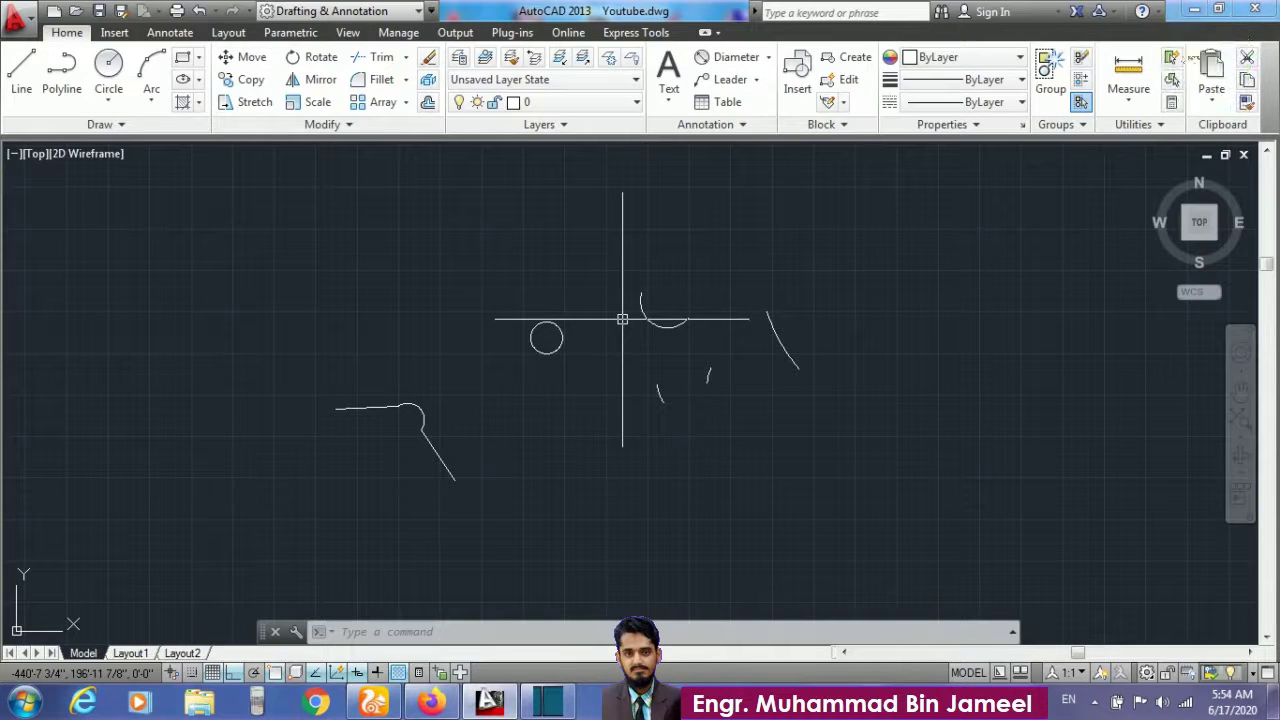
pyautogui.scroll(-5, 622, 319)
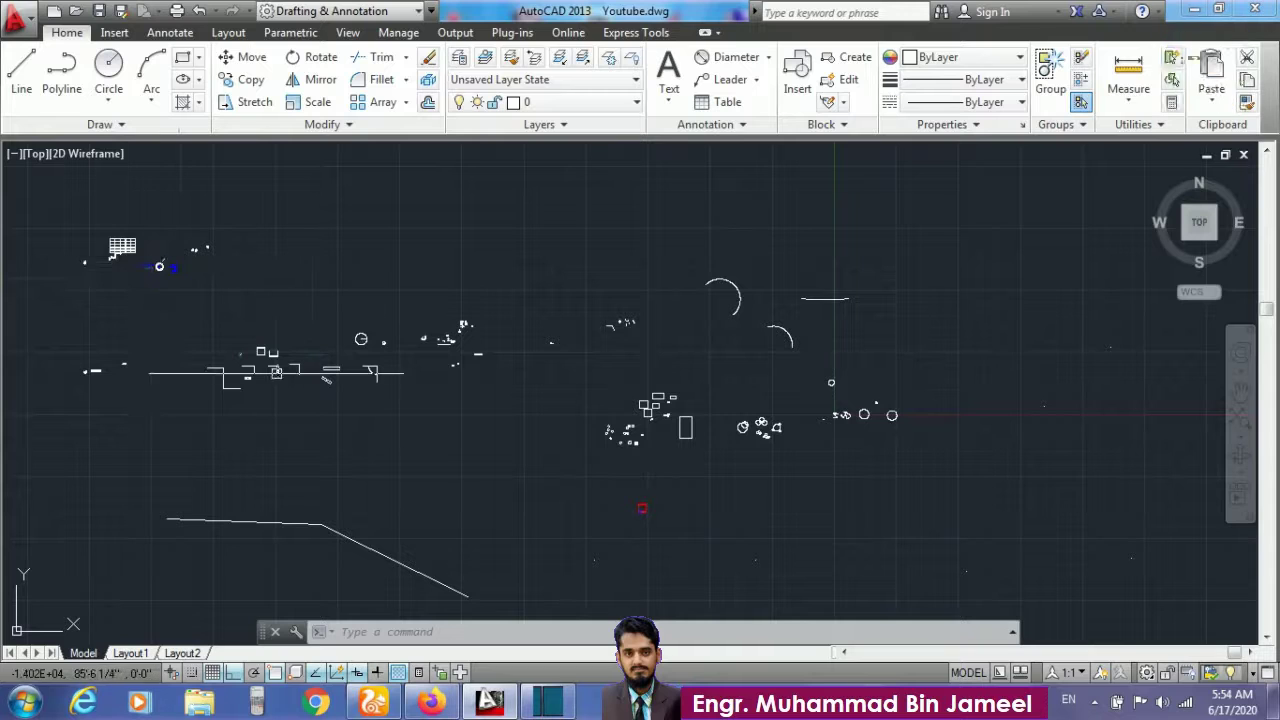
pyautogui.scroll(5, 215, 376)
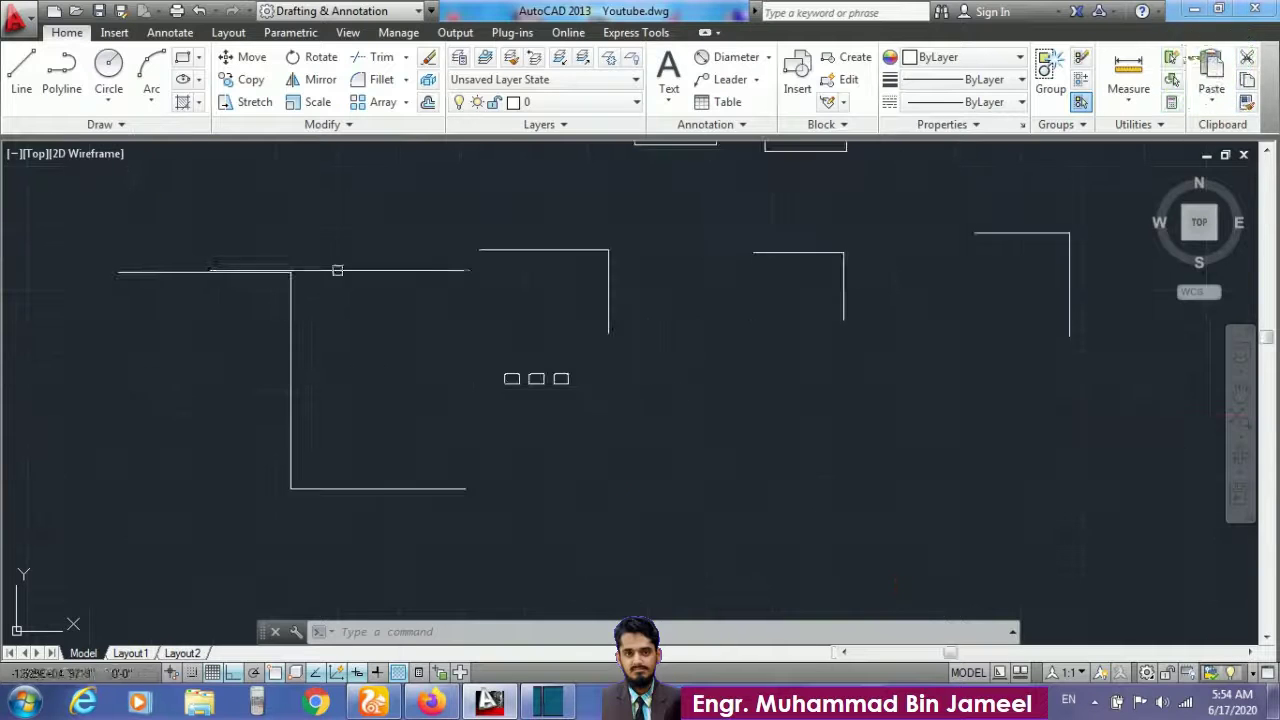
pyautogui.click(276, 352)
pyautogui.click(289, 337)
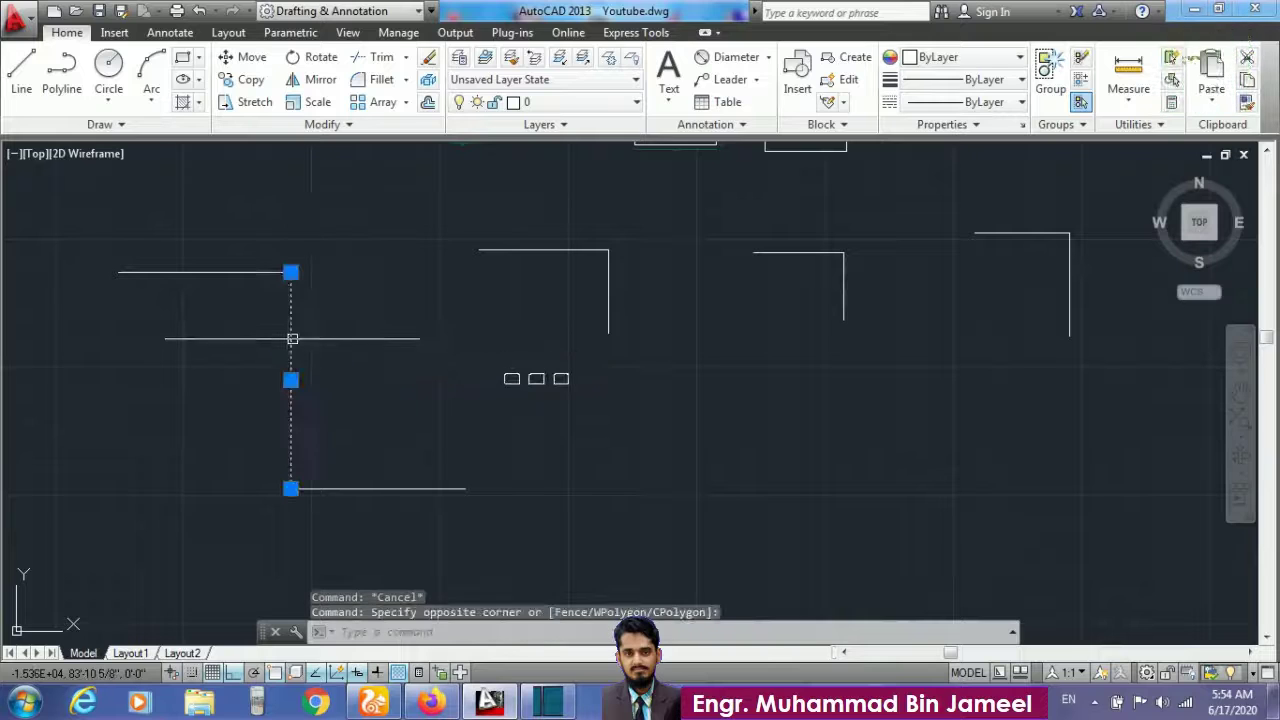
pyautogui.click(594, 103)
pyautogui.click(538, 191)
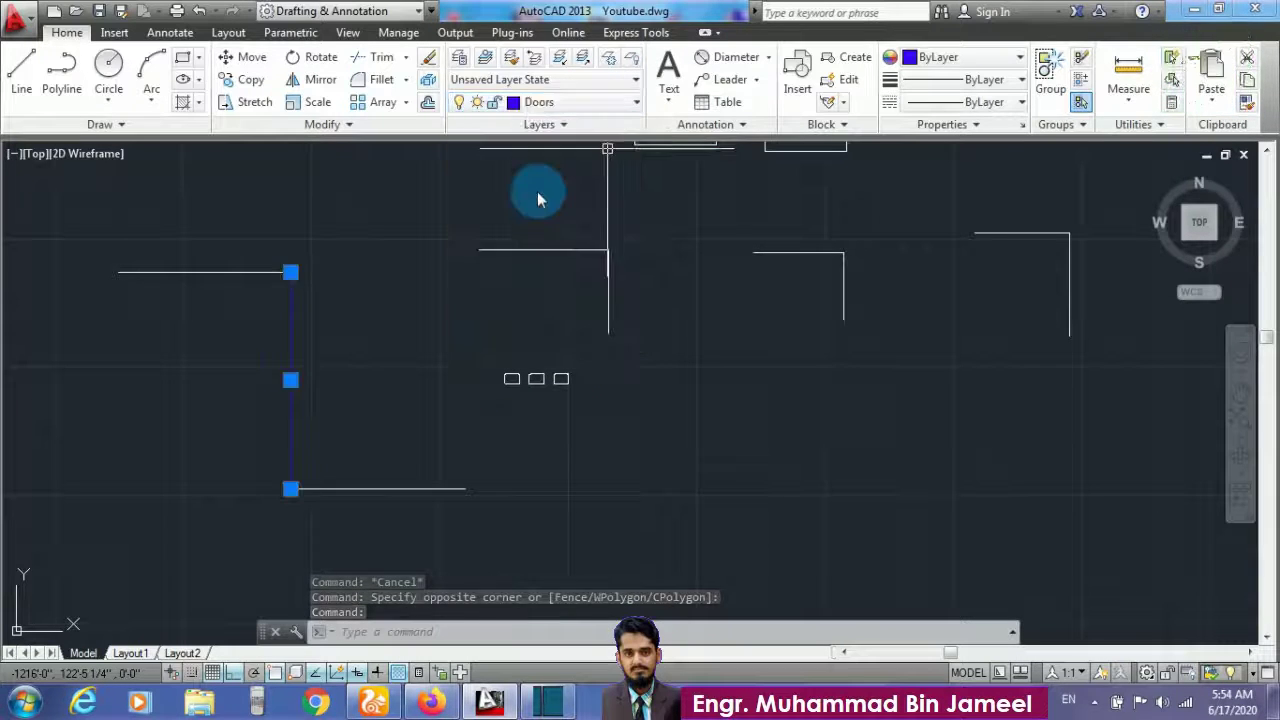
pyautogui.press('Escape')
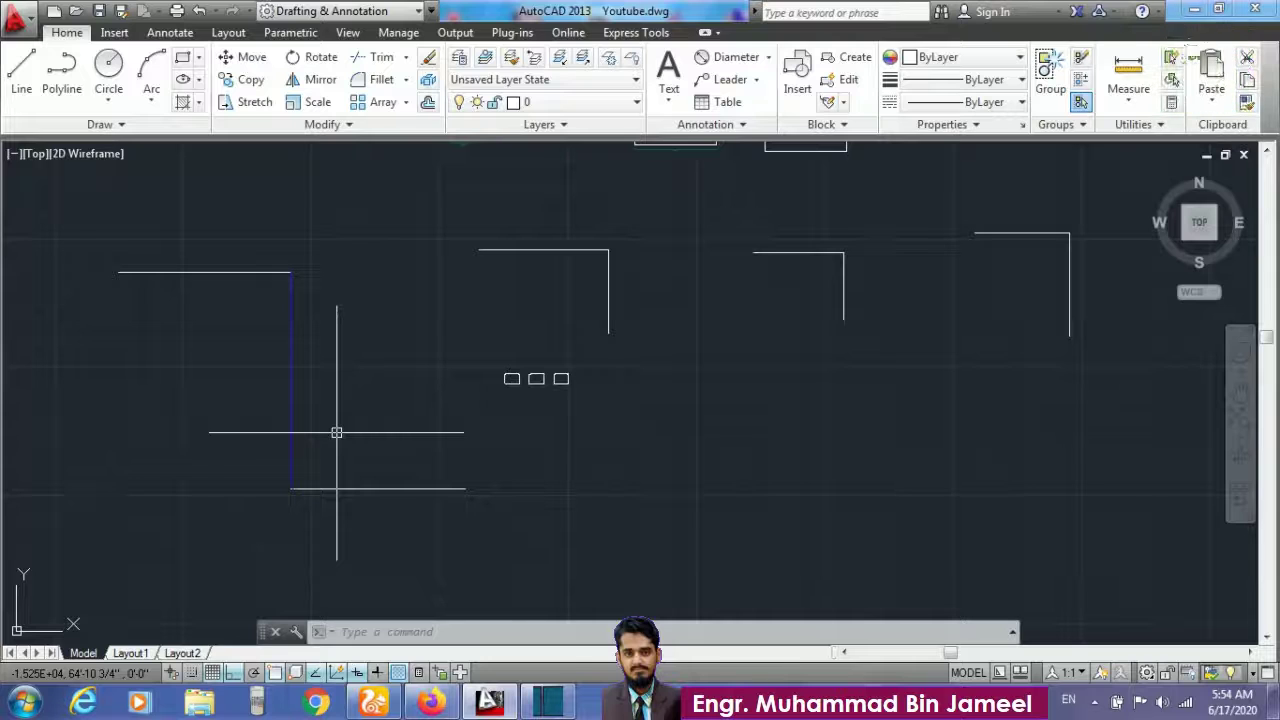
# Step: Use MATCHPROP to copy the blue vertical line's properties to the two lines of the neighbouring corner shape
pyautogui.write('m')
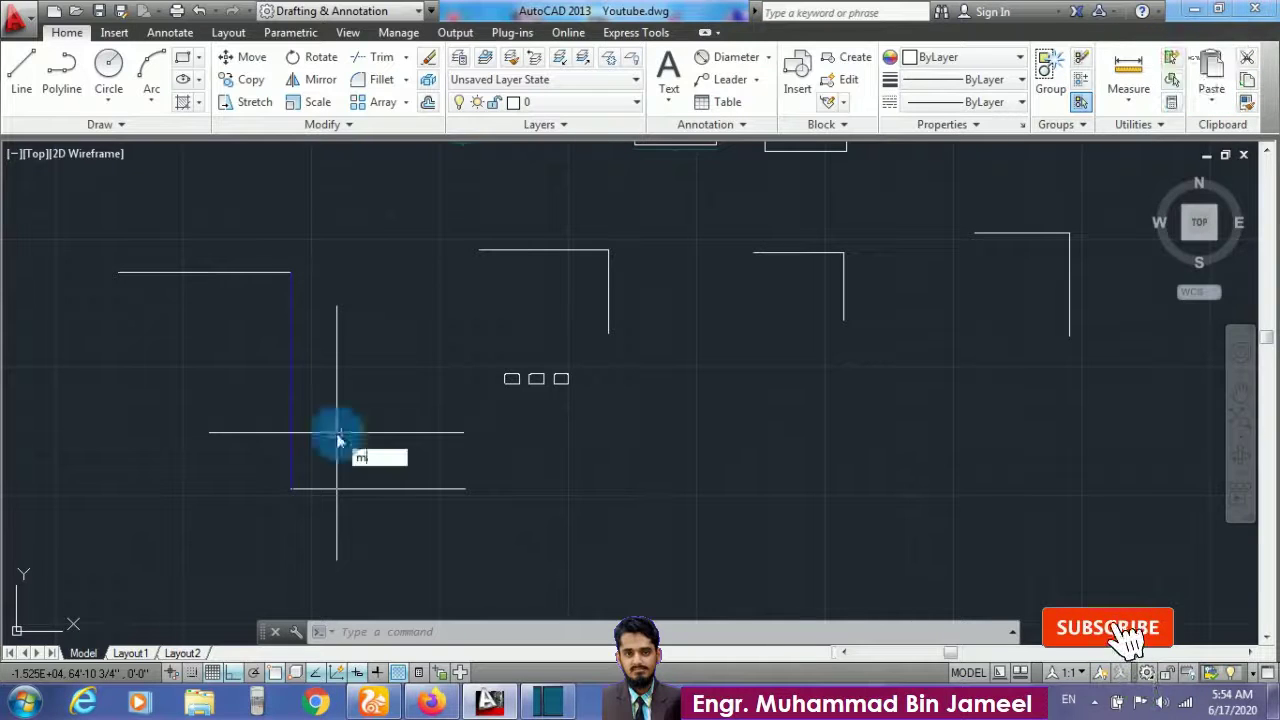
pyautogui.write('a')
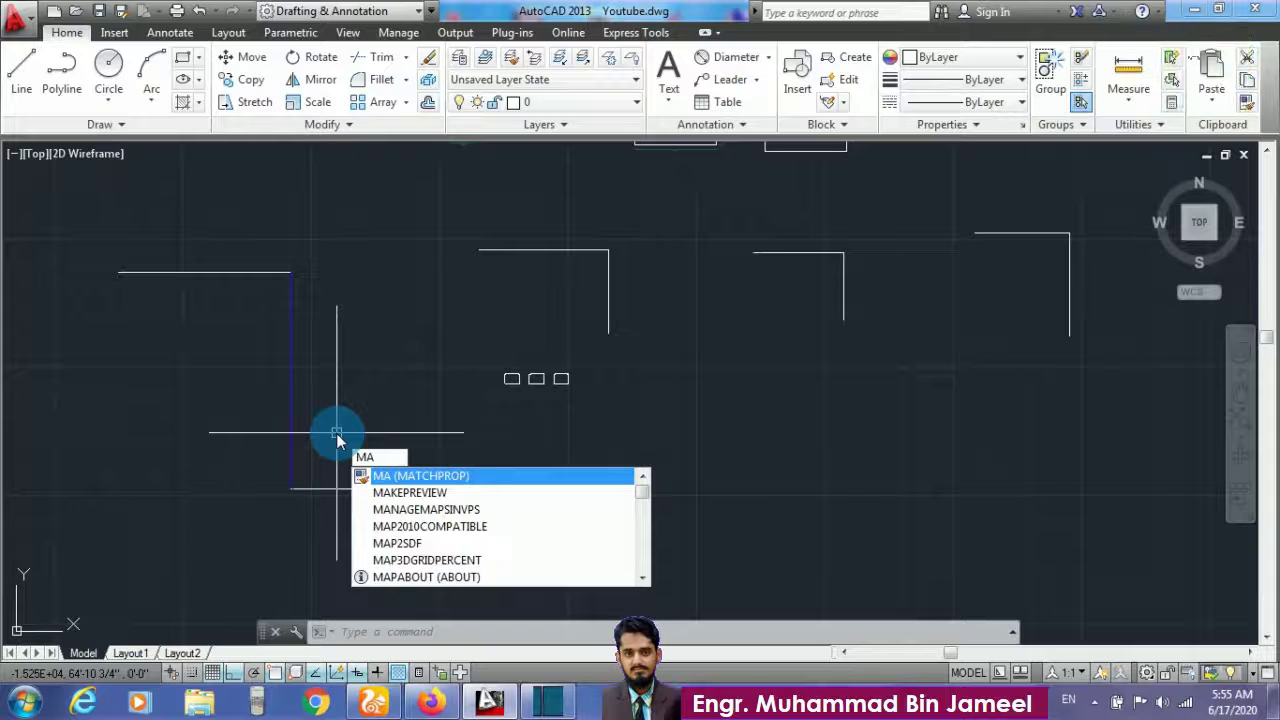
pyautogui.press('Return')
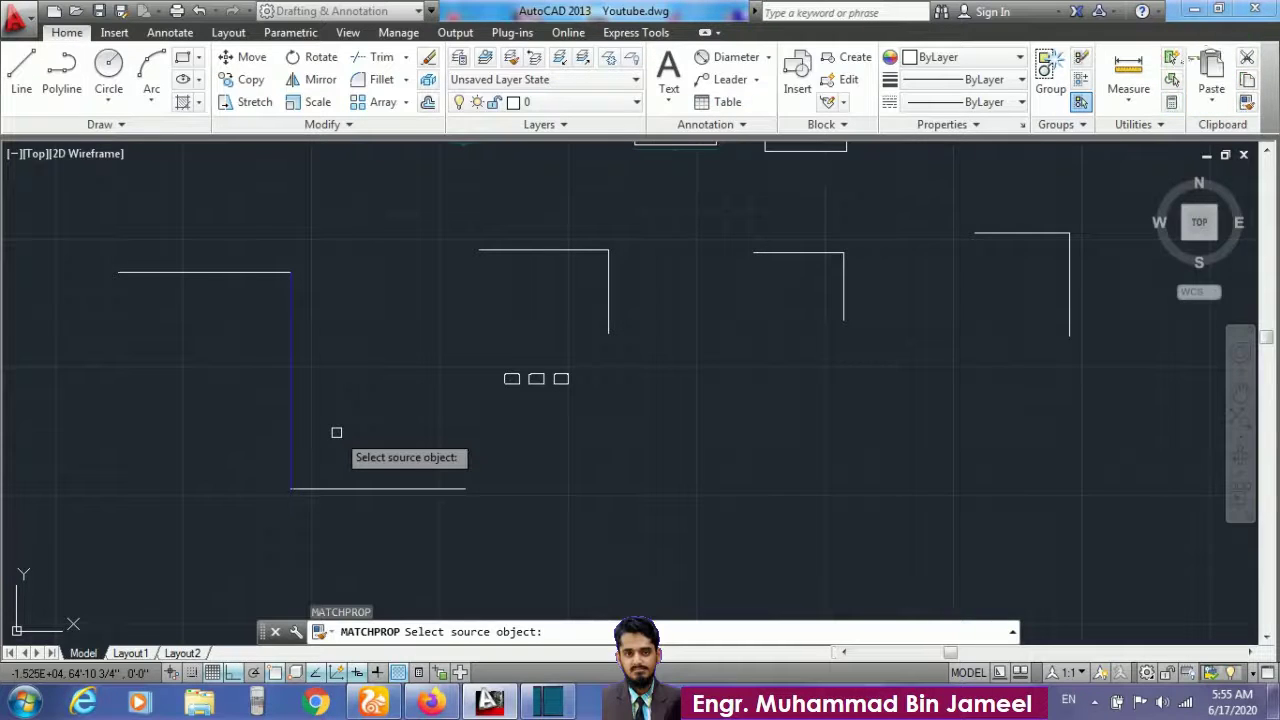
pyautogui.click(291, 367)
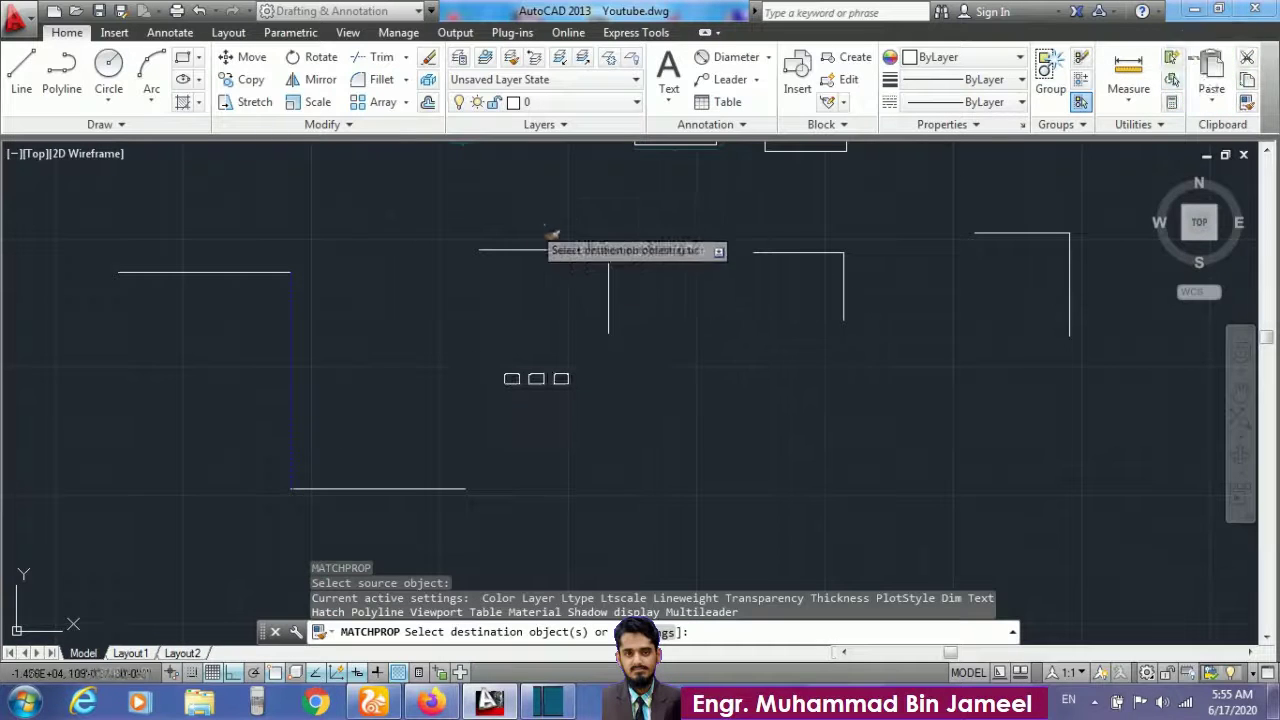
pyautogui.click(646, 226)
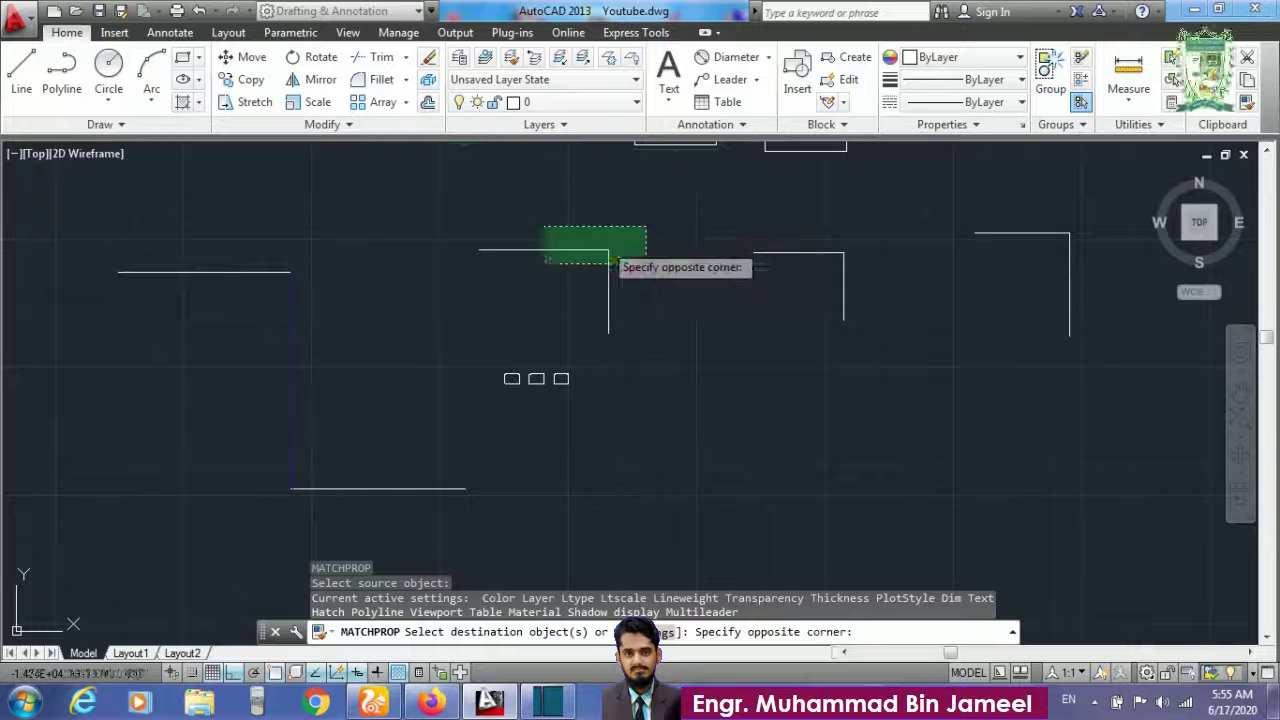
pyautogui.click(427, 361)
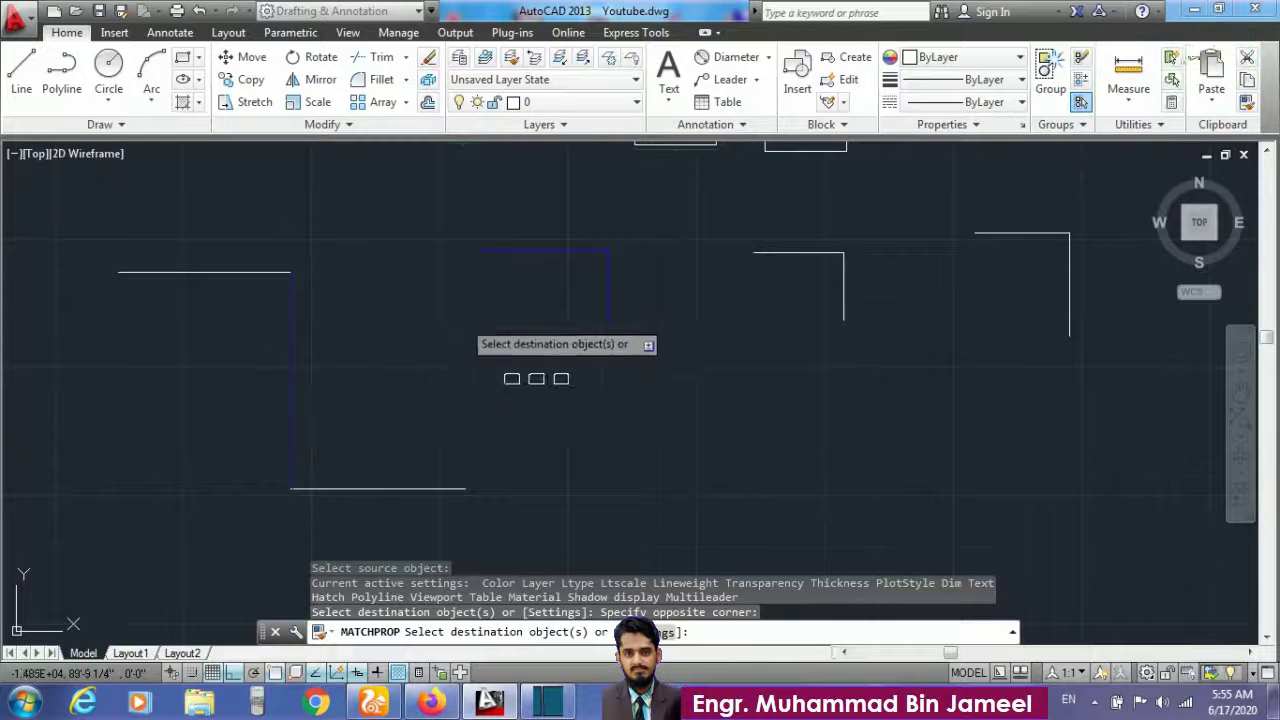
# Step: Apply the same matched properties to the three small rectangles below the blue corner shape
pyautogui.scroll(3, 562, 240)
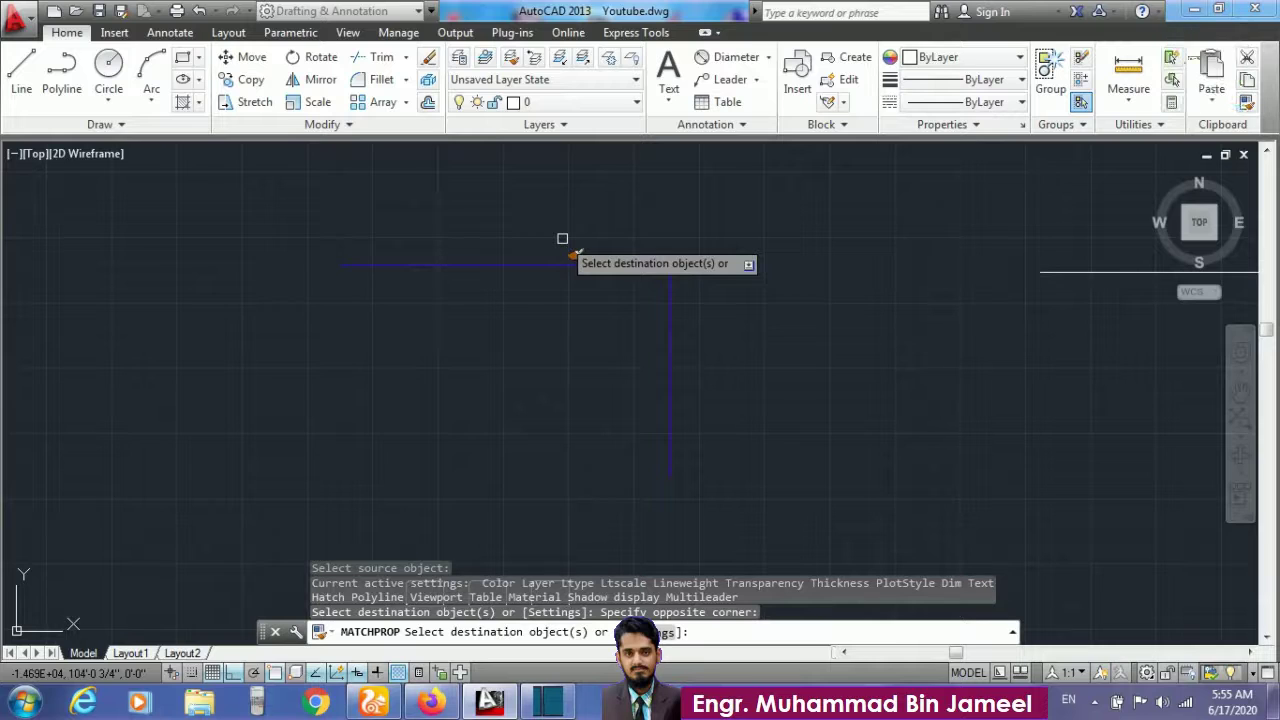
pyautogui.scroll(-5, 562, 240)
pyautogui.scroll(3, 525, 331)
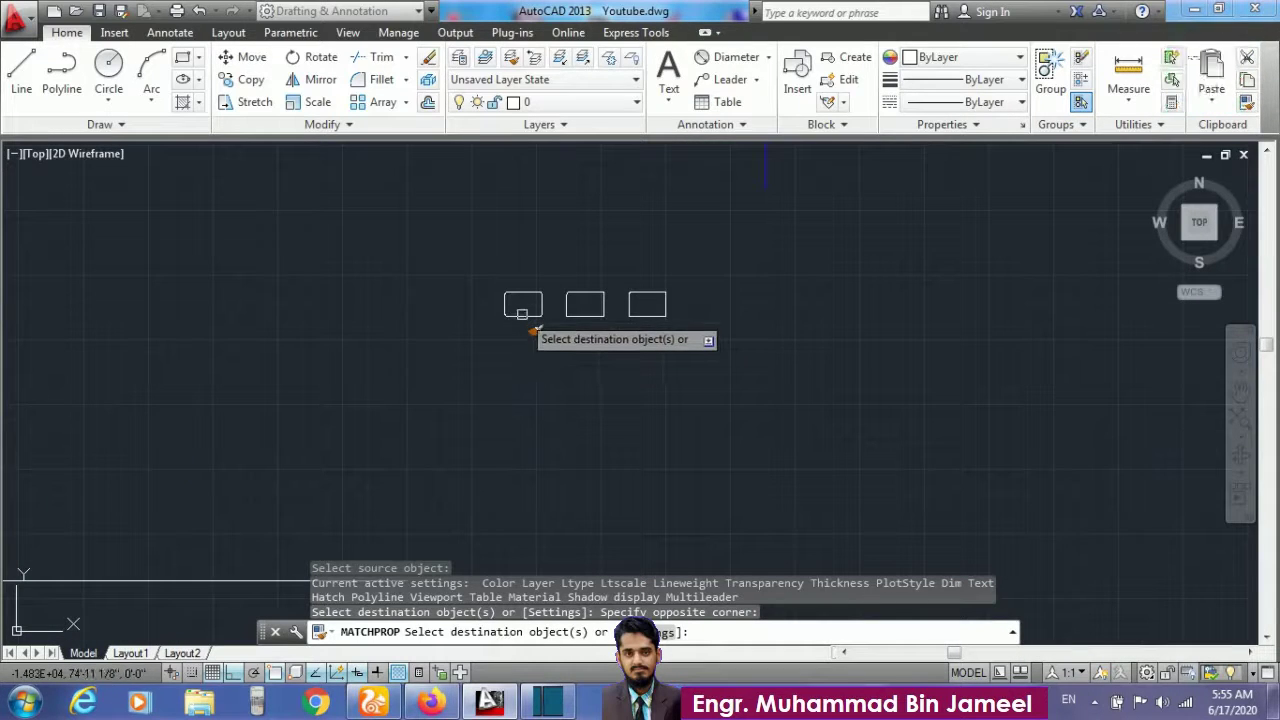
pyautogui.click(522, 314)
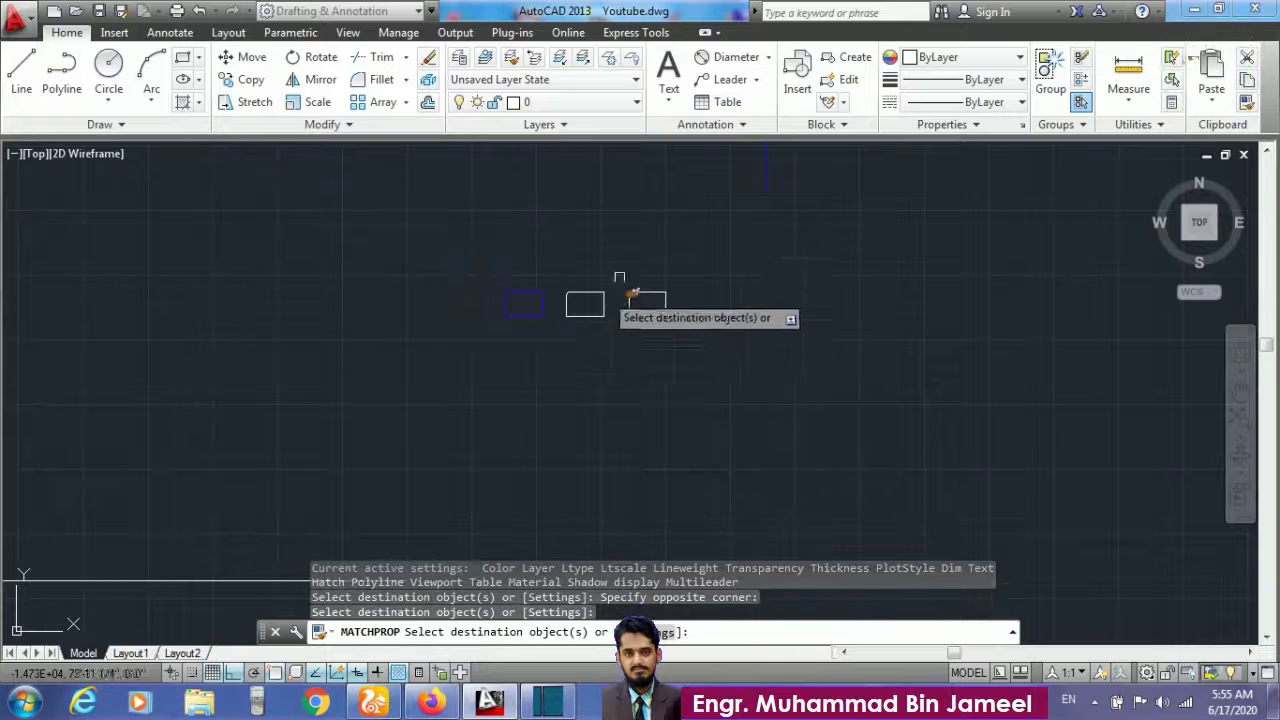
pyautogui.click(689, 271)
pyautogui.click(472, 316)
# Step: Apply the matched properties to the large double-outlined square above the corner shapes and end the MATCHPROP command
pyautogui.scroll(-4, 597, 427)
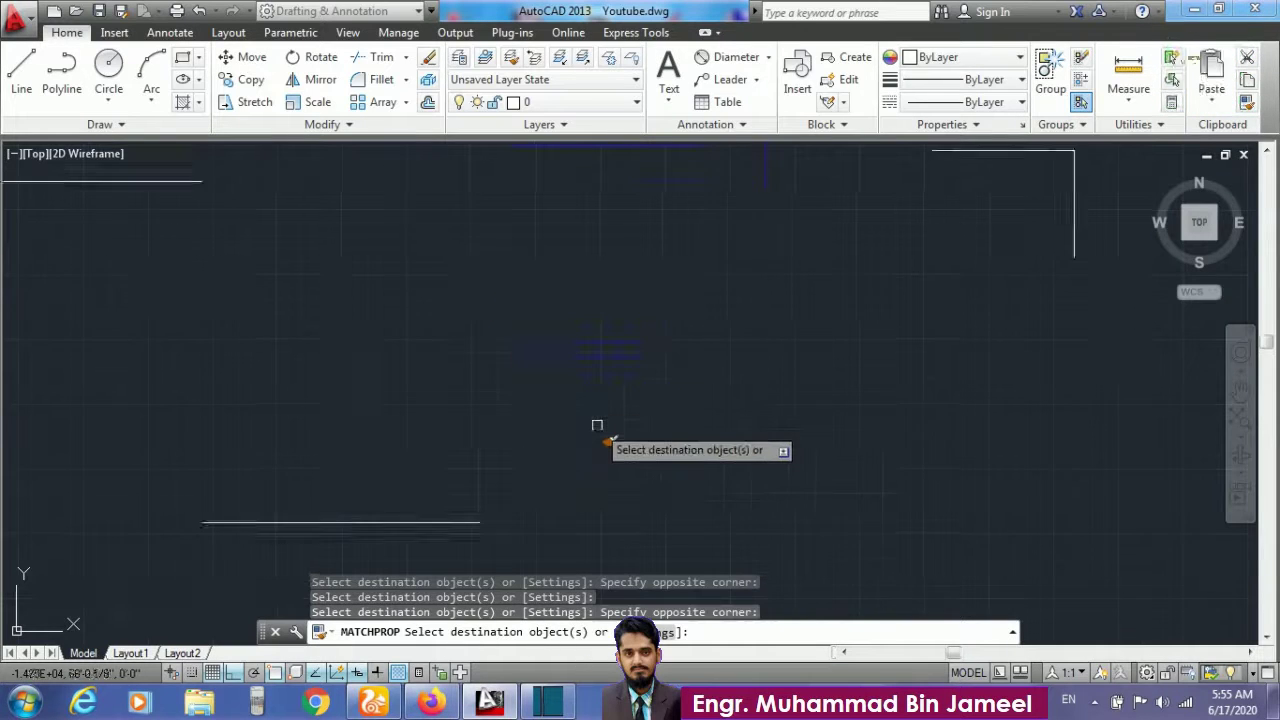
pyautogui.scroll(-2, 597, 425)
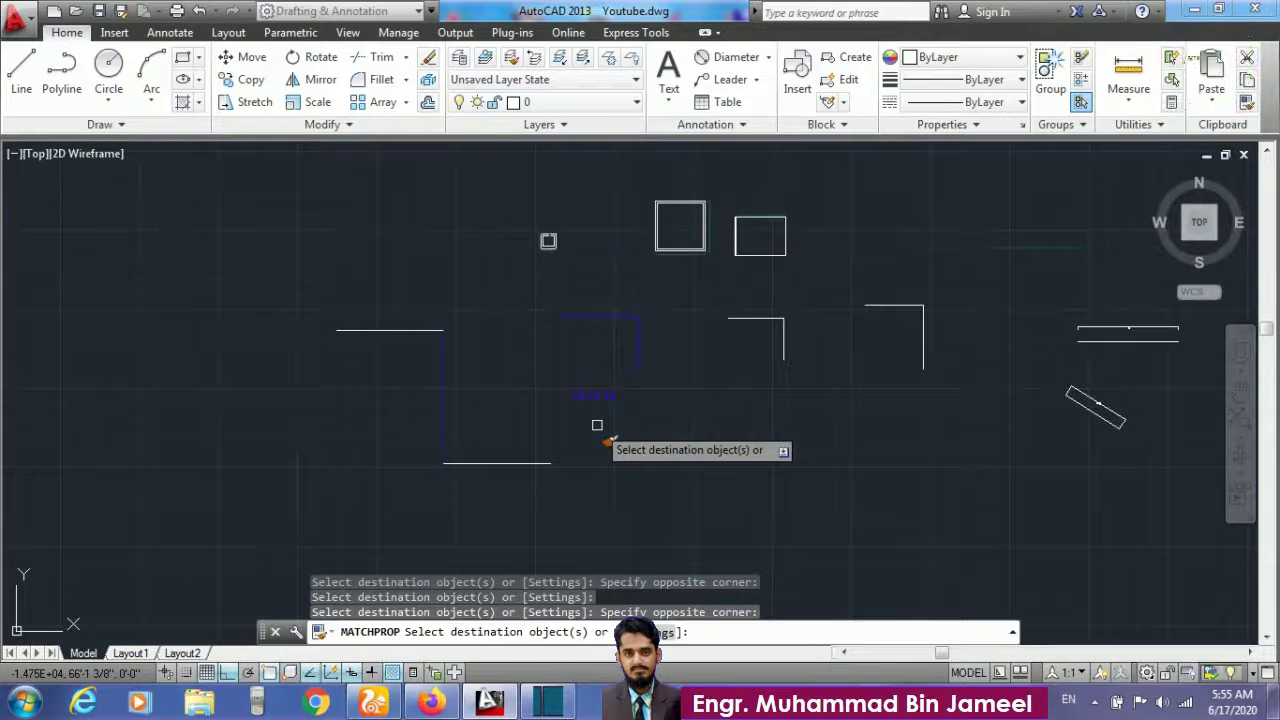
pyautogui.click(716, 192)
pyautogui.click(650, 269)
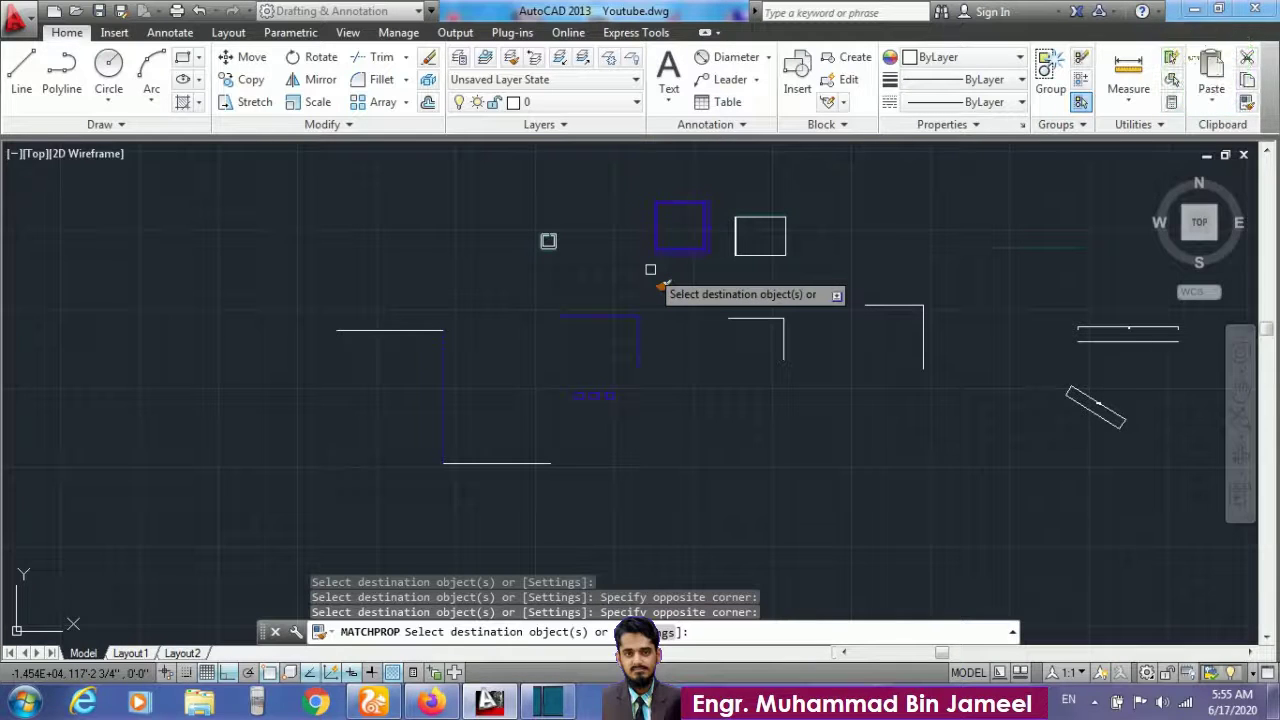
pyautogui.press('Escape')
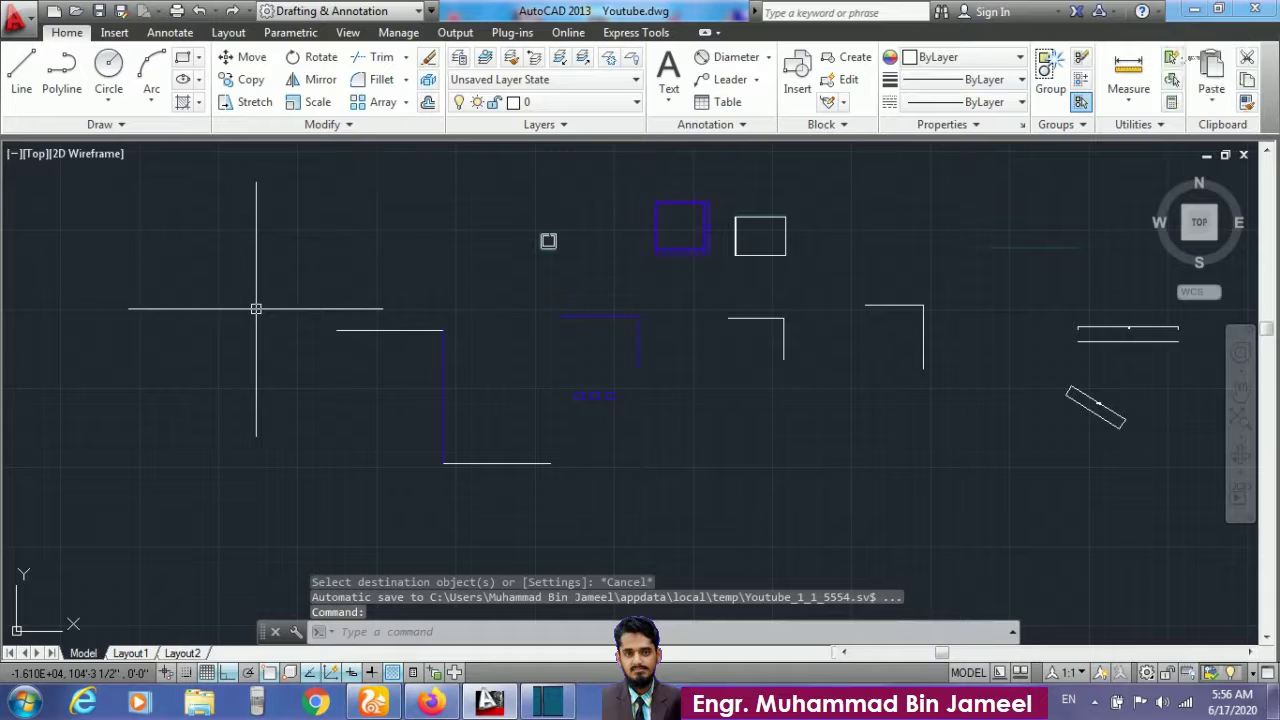
pyautogui.scroll(-1, 256, 309)
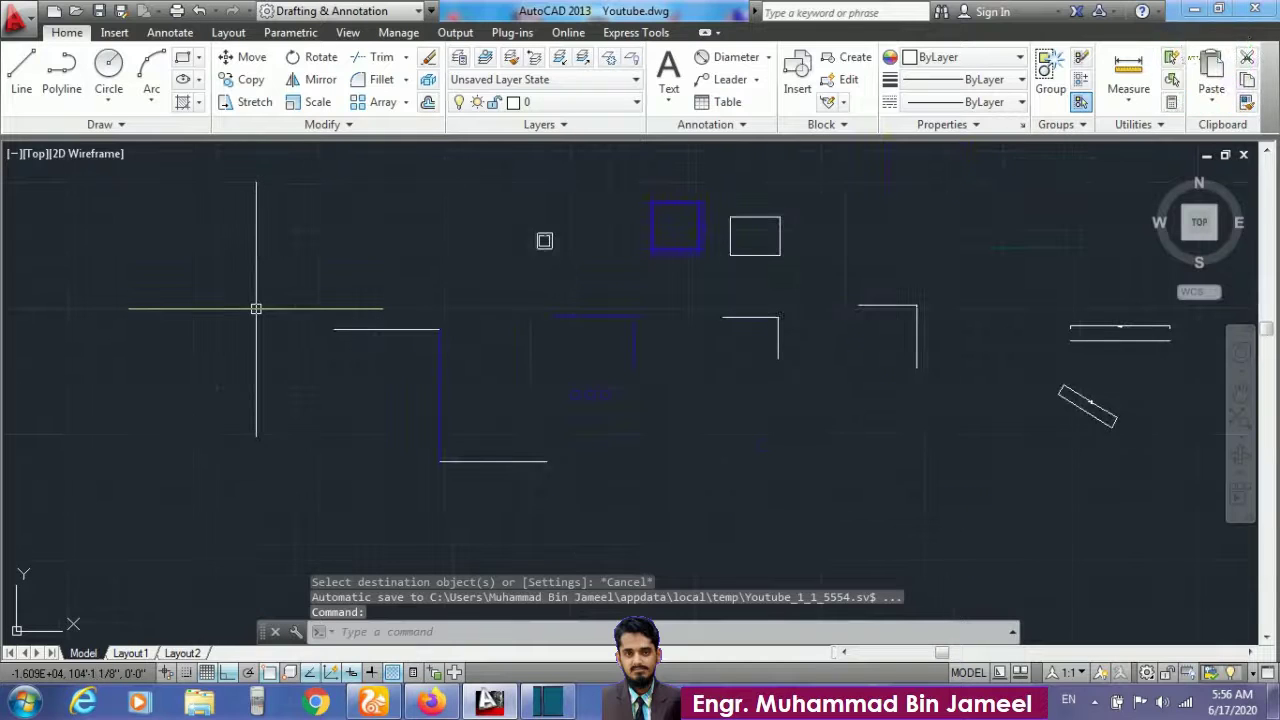
# Step: Draw a 15' by 15' rectangle in the empty area below and to the left of the Z-shaped lines
pyautogui.scroll(-2, 372, 288)
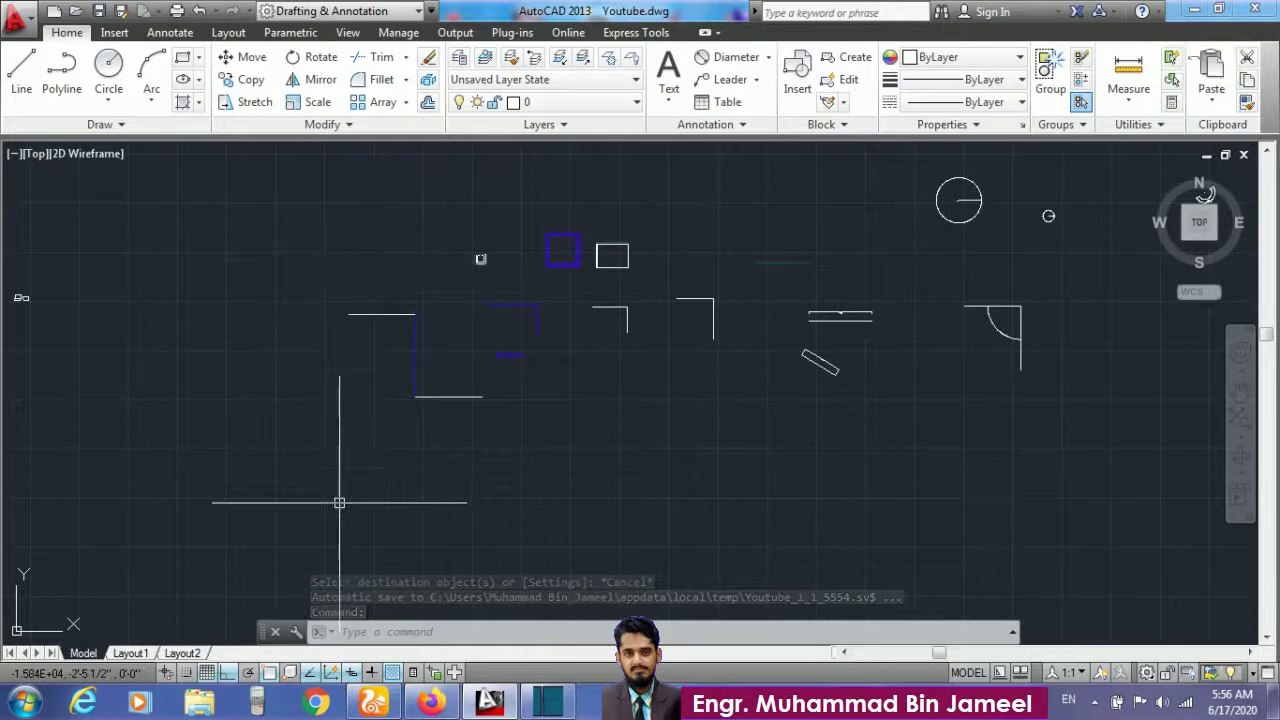
pyautogui.scroll(4, 339, 503)
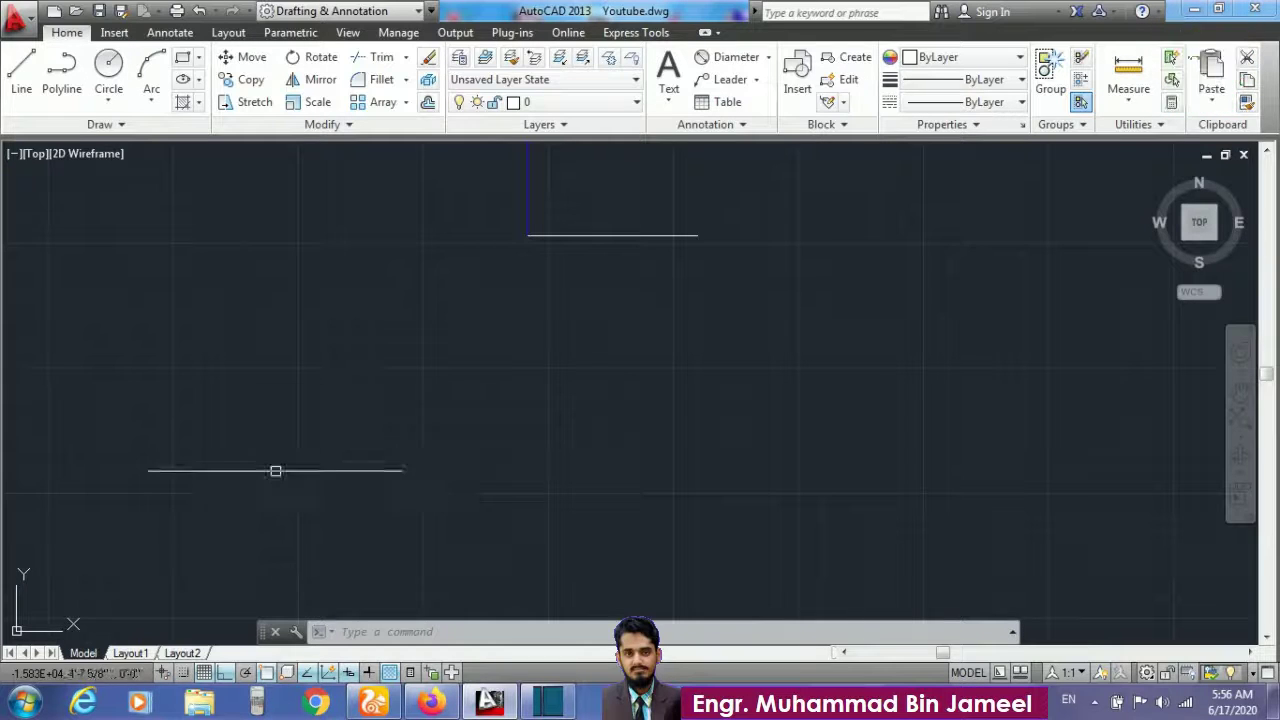
pyautogui.press('Escape')
pyautogui.press('Escape')
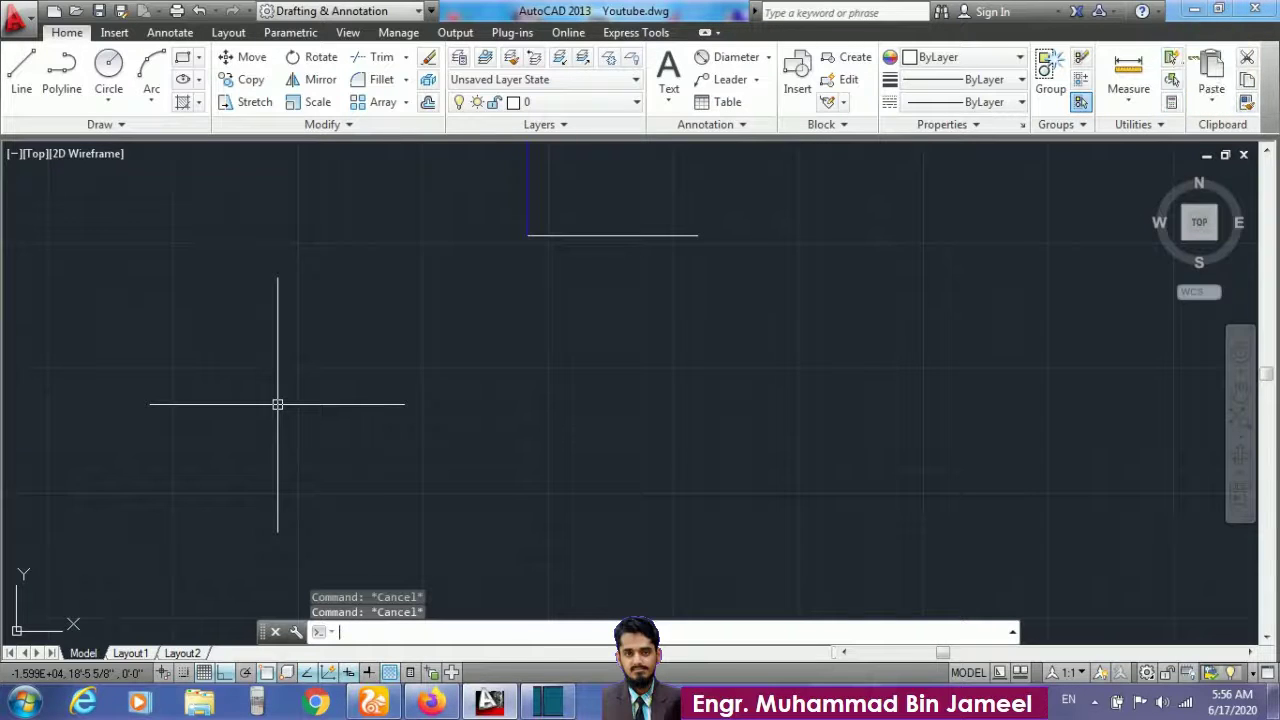
pyautogui.write('rec')
pyautogui.press('Return')
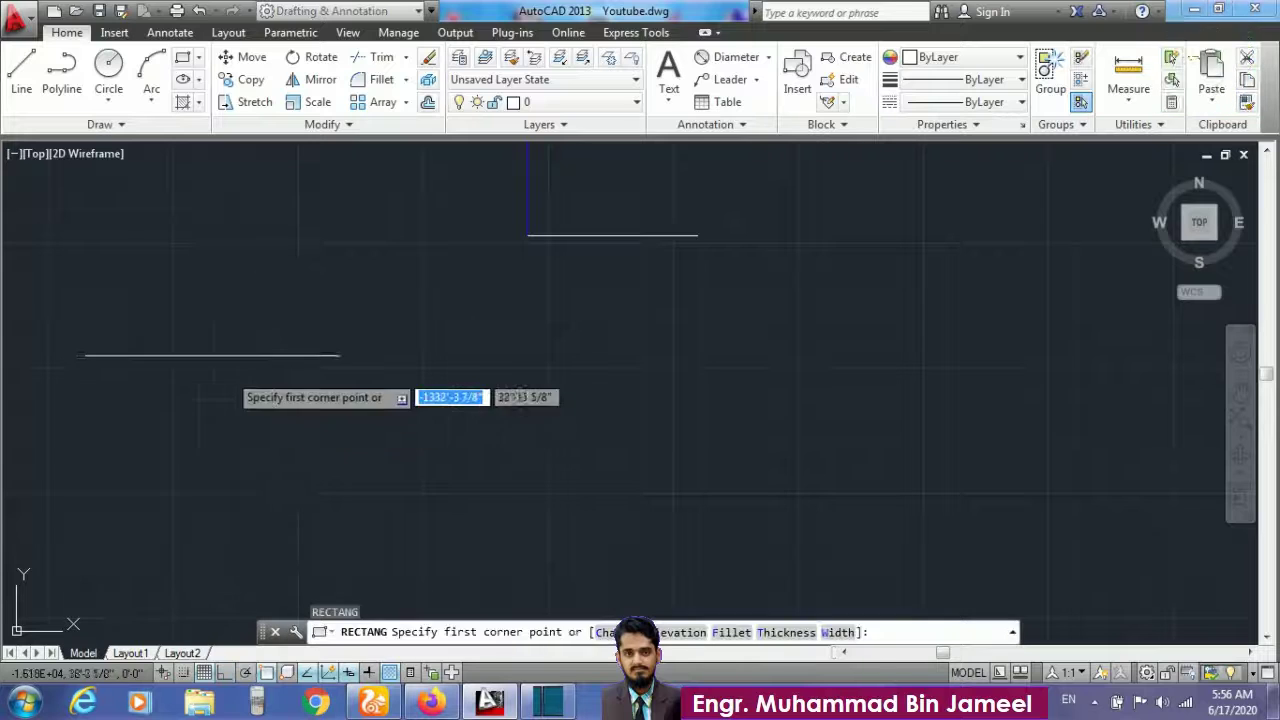
pyautogui.click(200, 337)
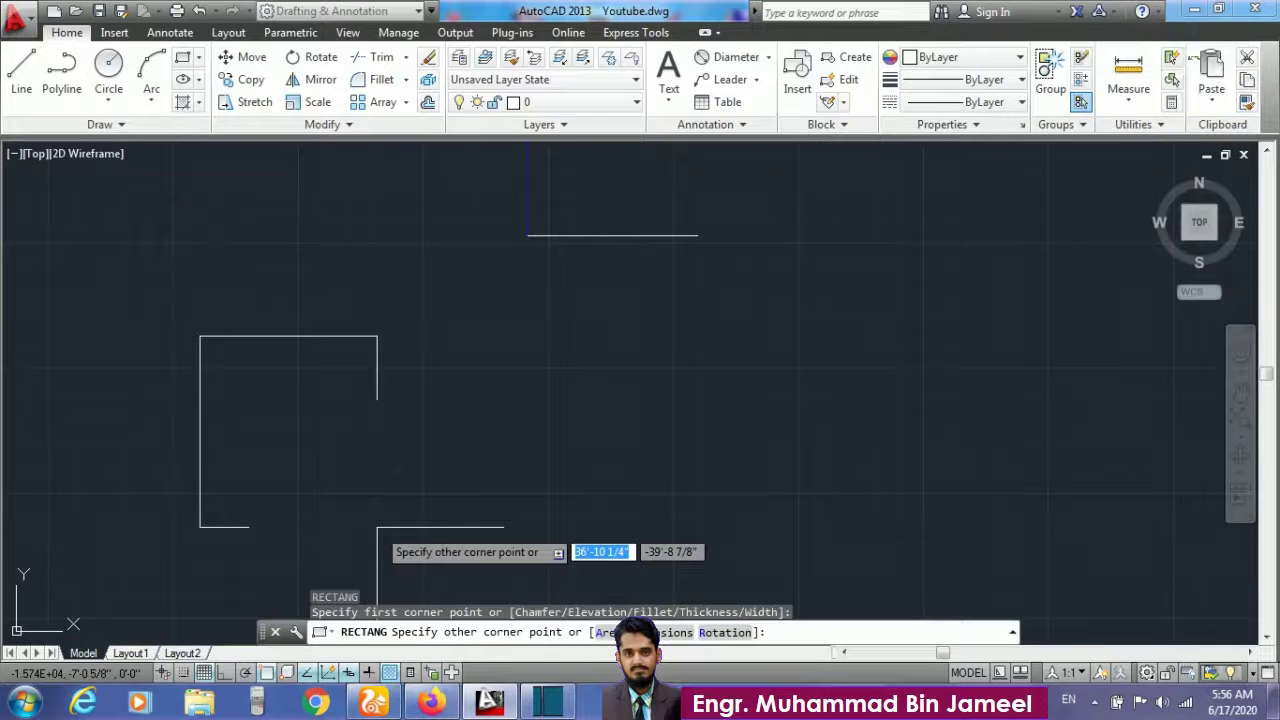
pyautogui.write('15')
pyautogui.press('Tab')
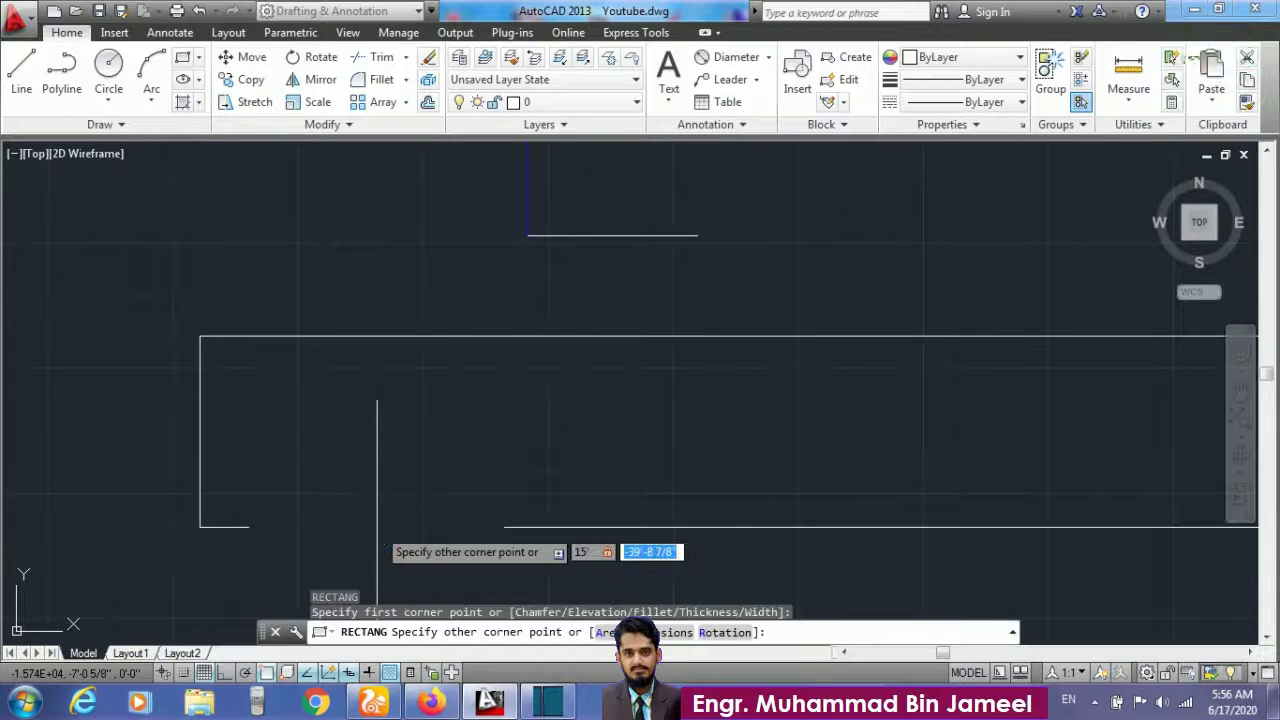
pyautogui.write('15')
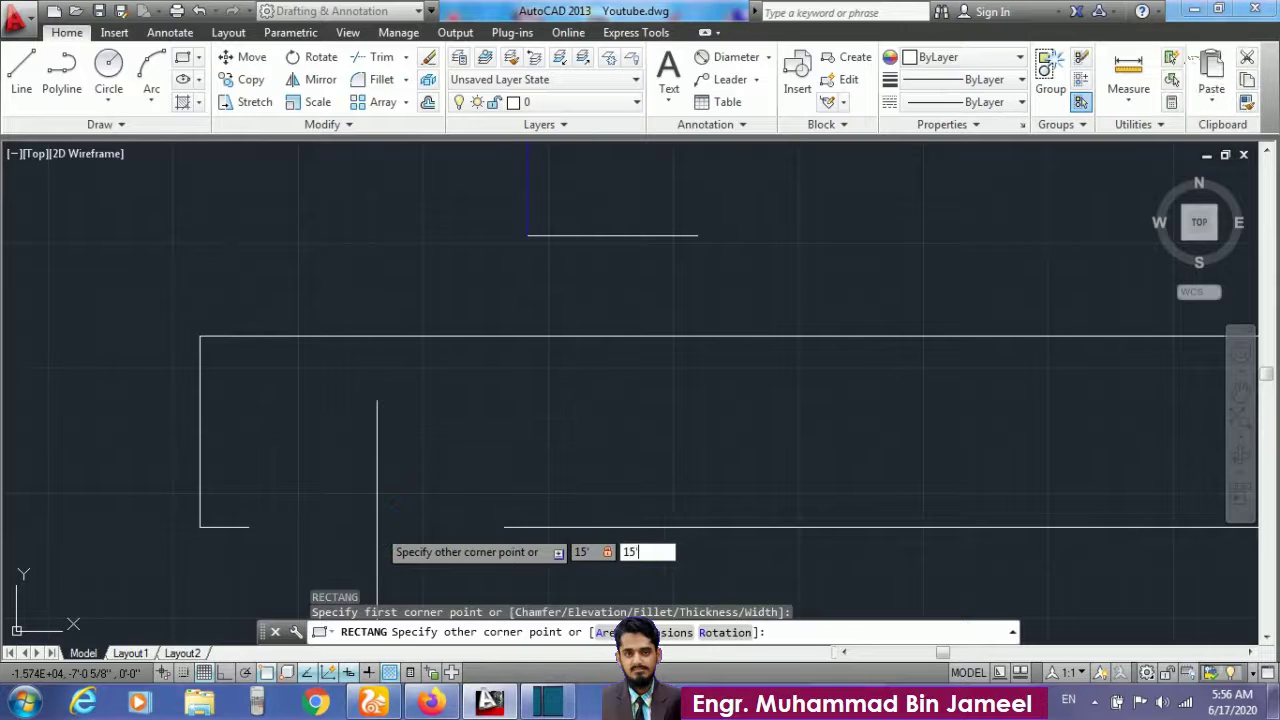
pyautogui.press('Return')
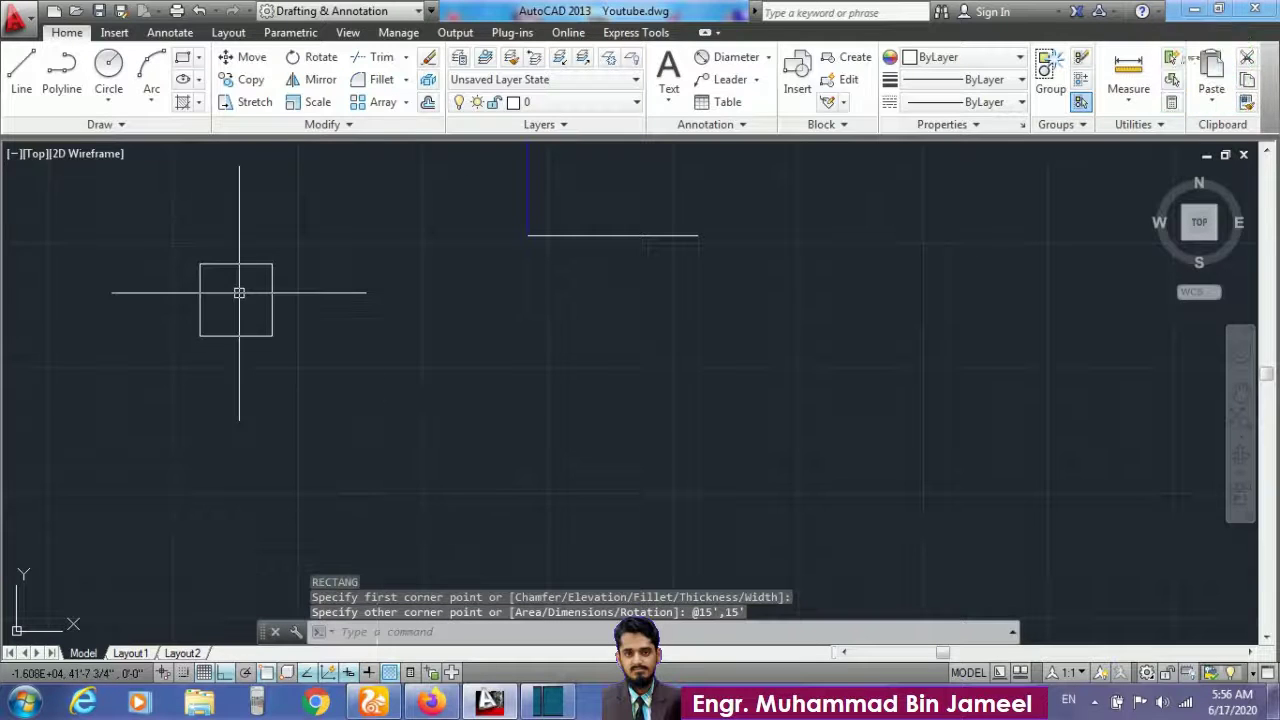
pyautogui.scroll(3, 208, 234)
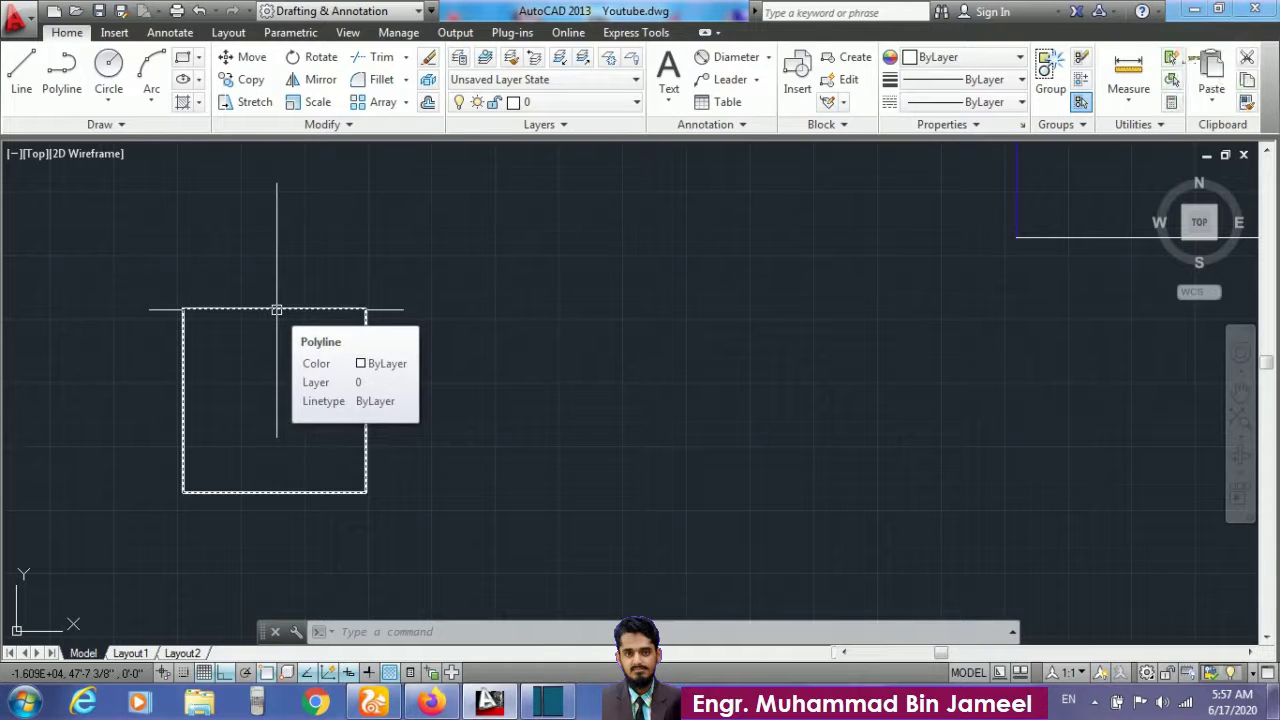
pyautogui.write('AA')
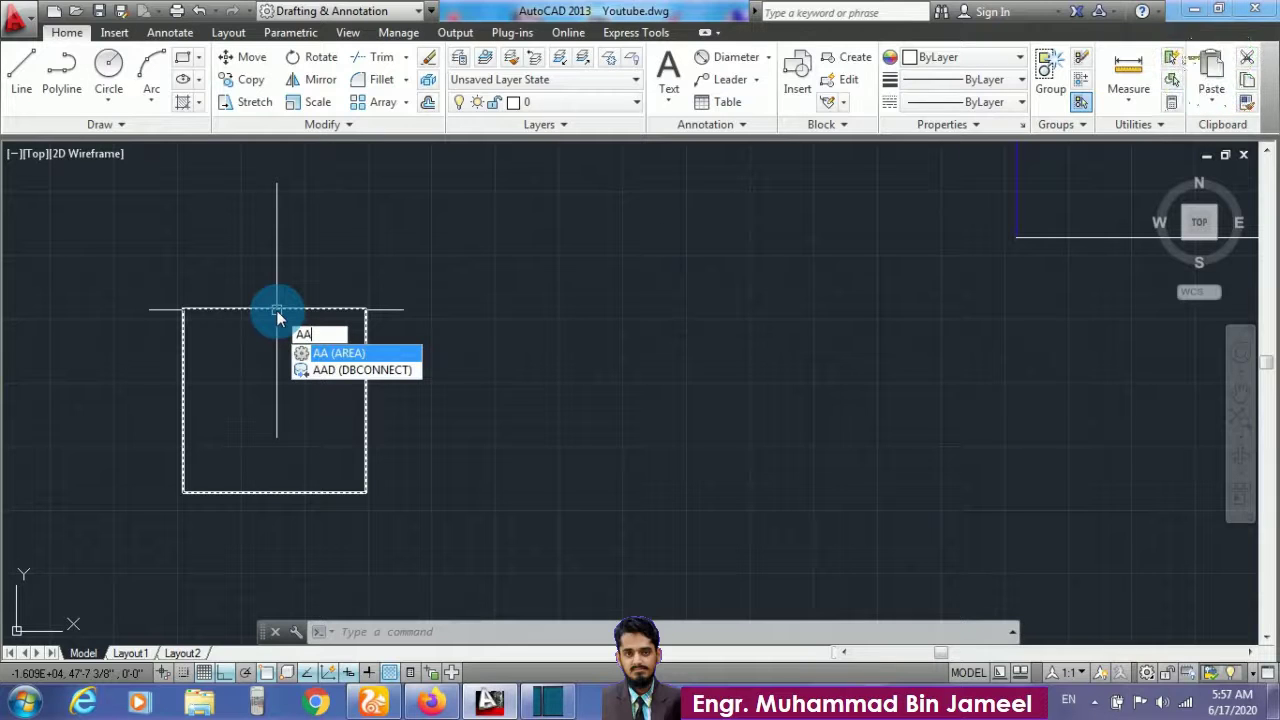
pyautogui.press('Return')
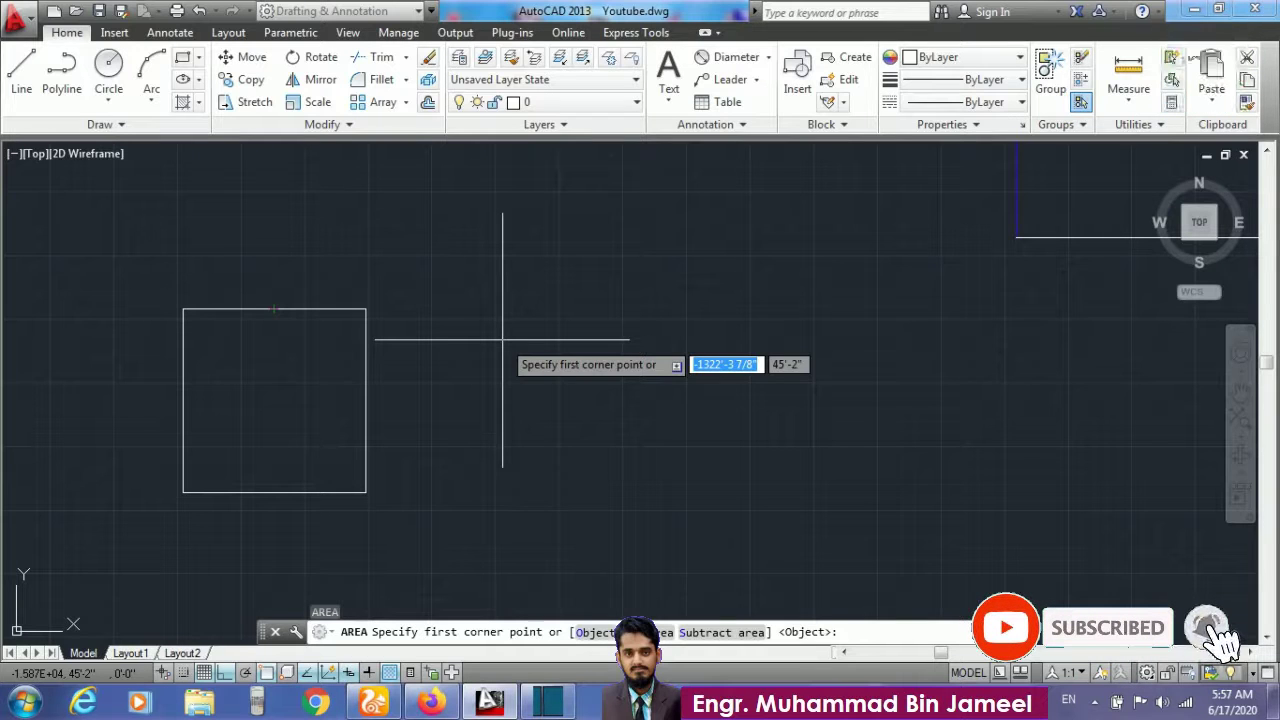
pyautogui.press('Escape')
# Step: Measure the area and perimeter of the 15' square using the AREA command's Object option
pyautogui.write('aa')
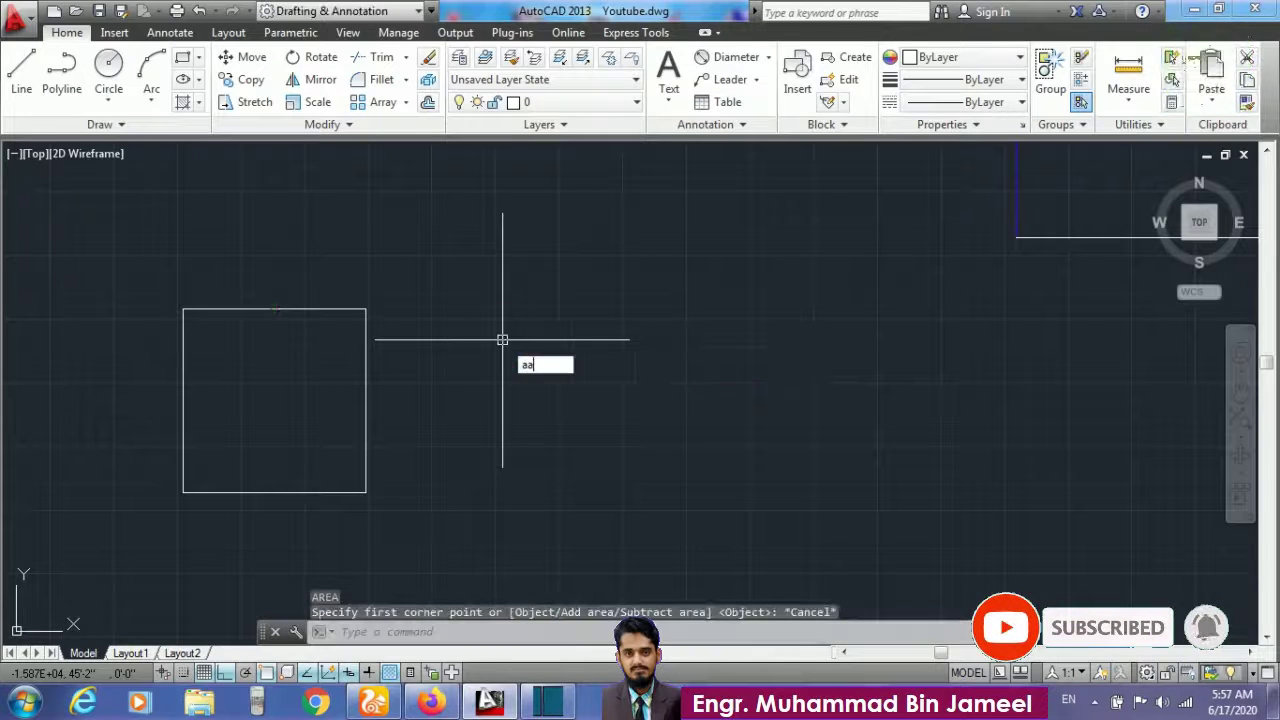
pyautogui.press('Return')
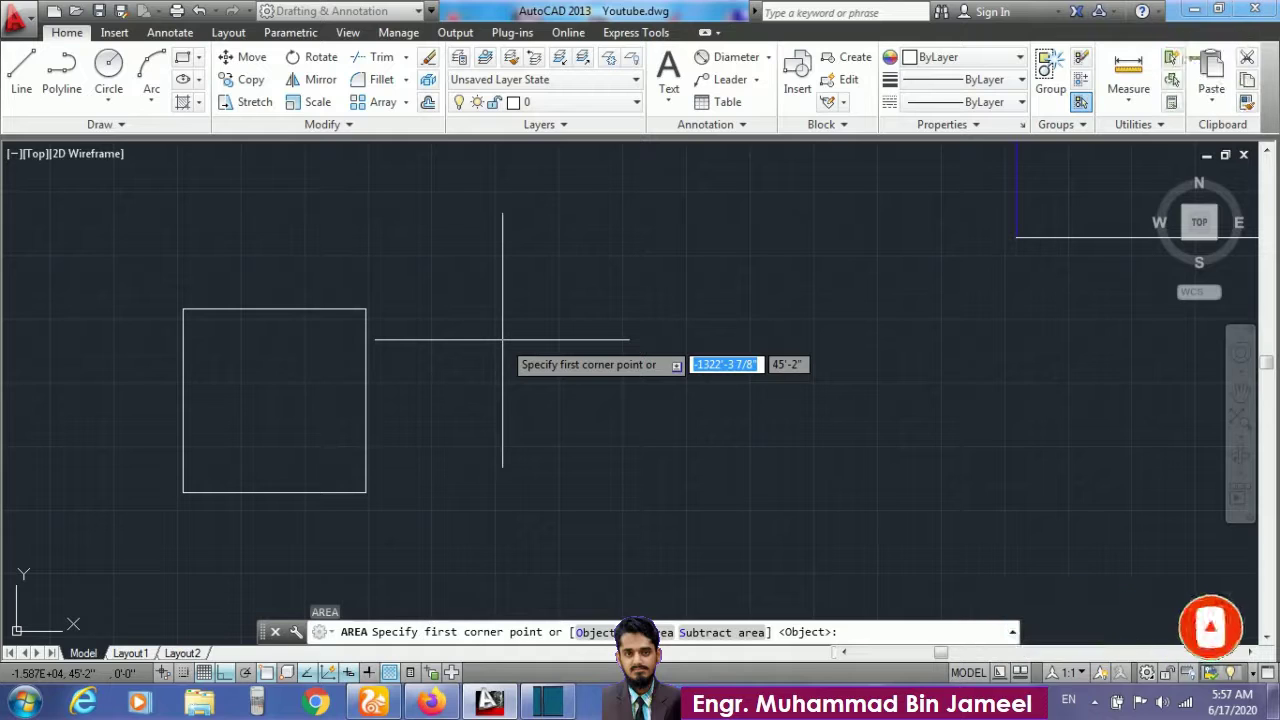
pyautogui.write('o')
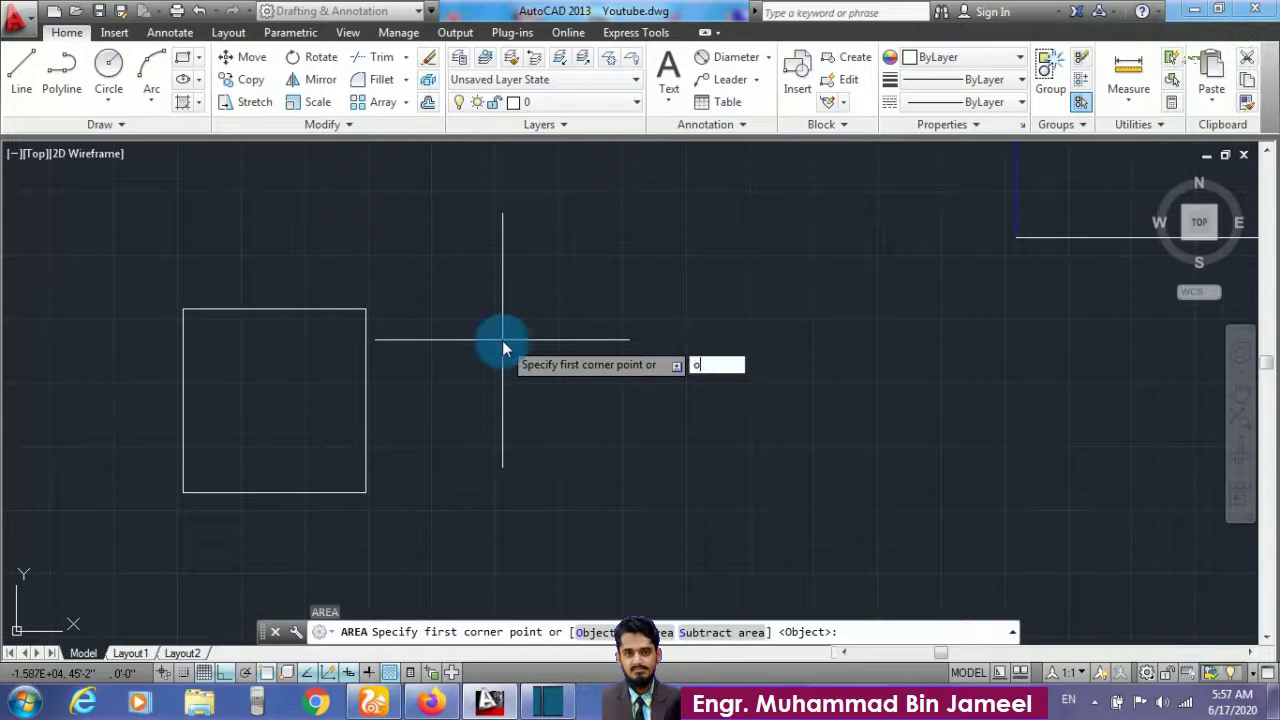
pyautogui.press('Return')
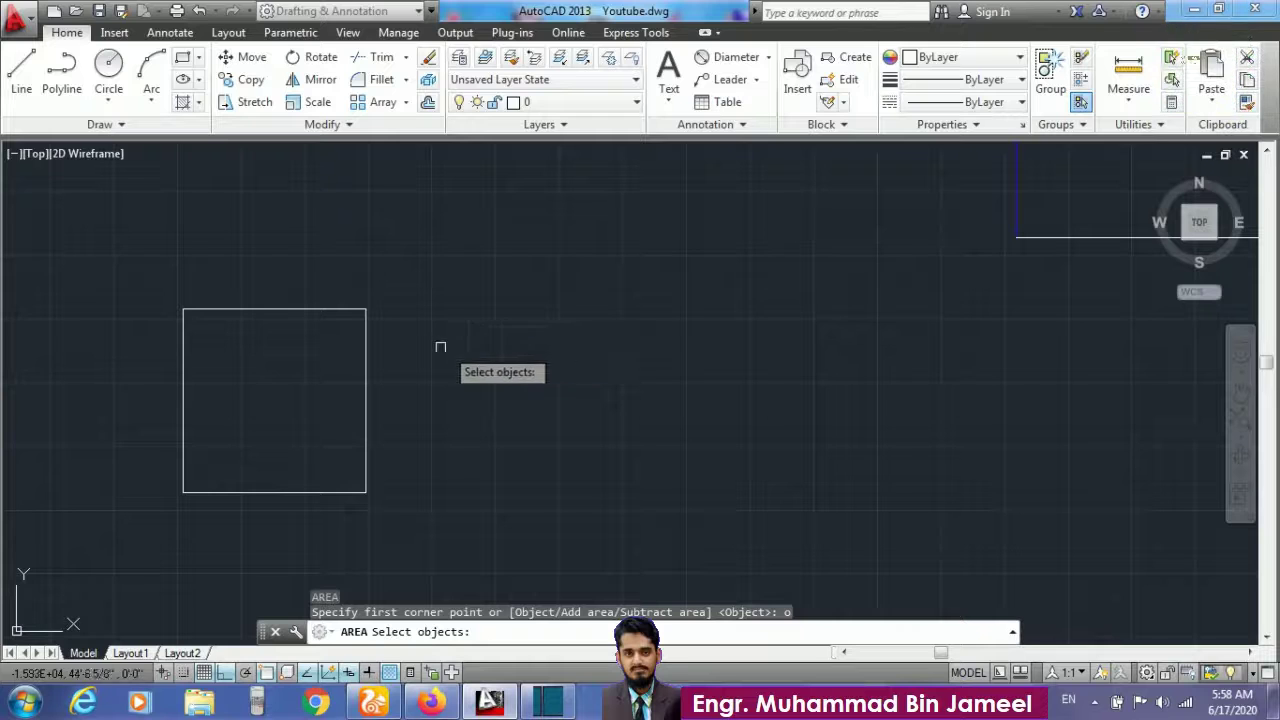
pyautogui.click(366, 360)
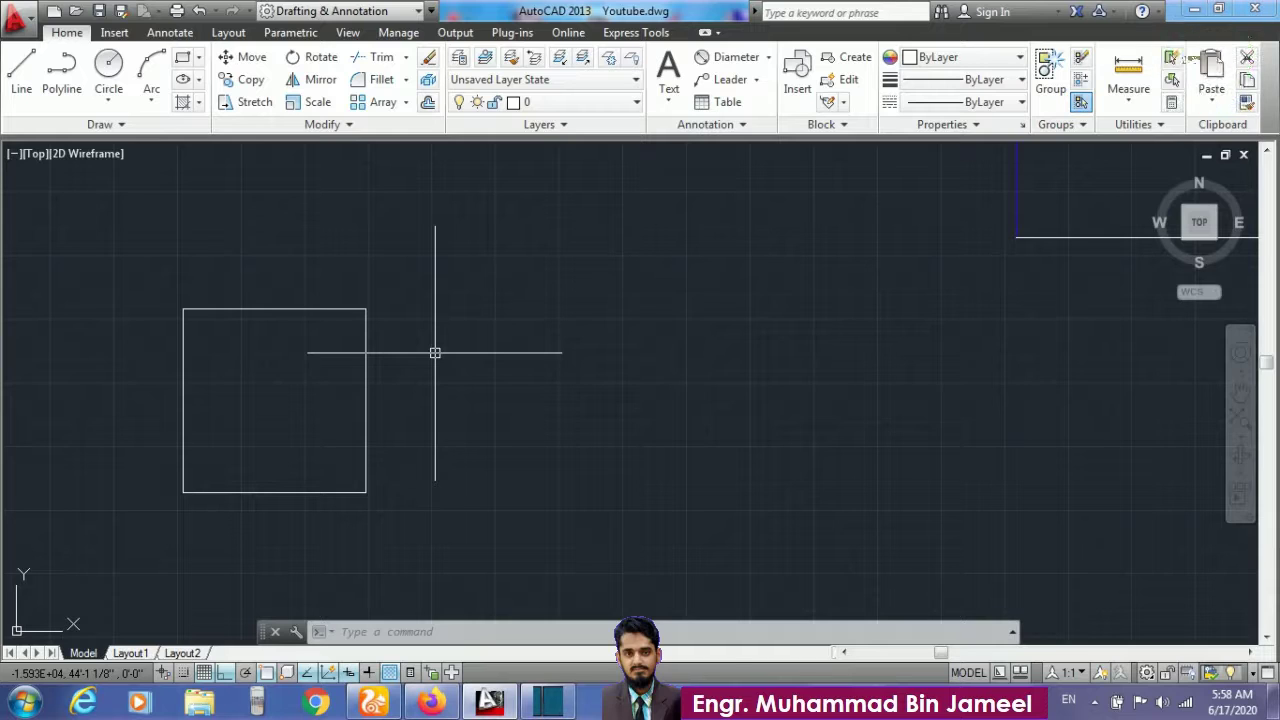
# Step: Repeat the AREA measurement on the same square with the Object option and dismiss the result
pyautogui.write('aa')
pyautogui.press('Return')
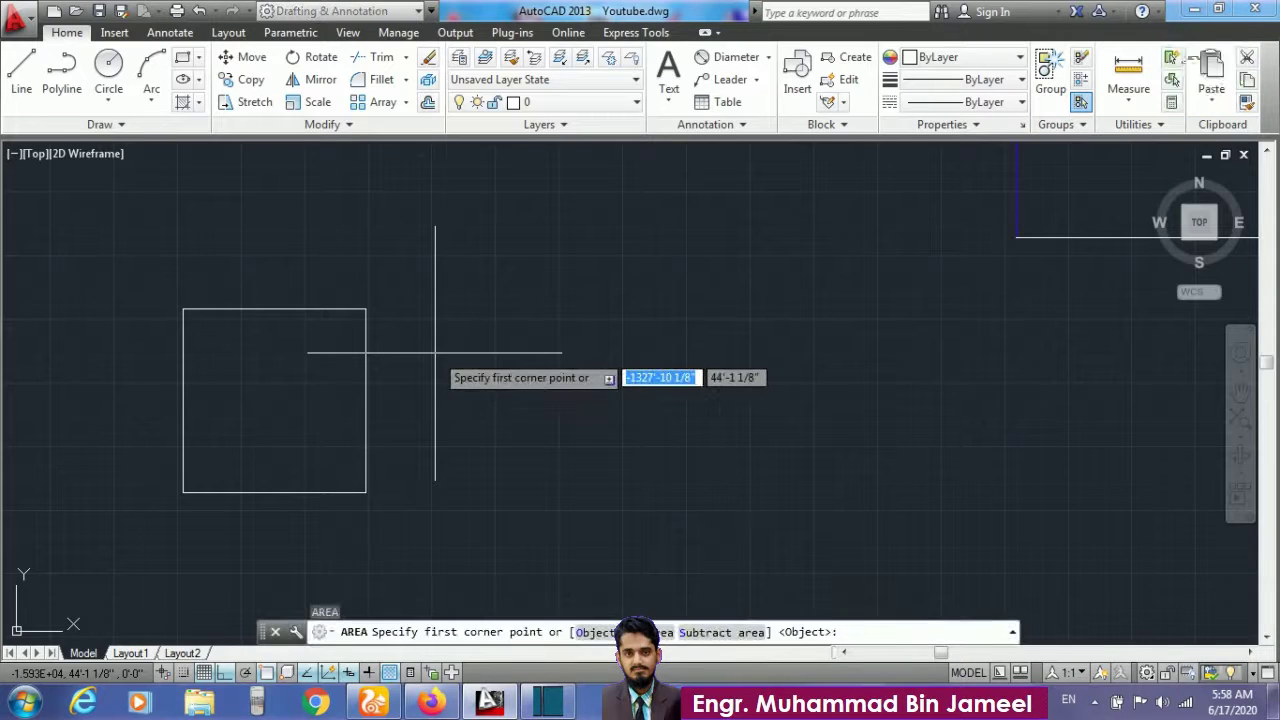
pyautogui.write('o')
pyautogui.press('Return')
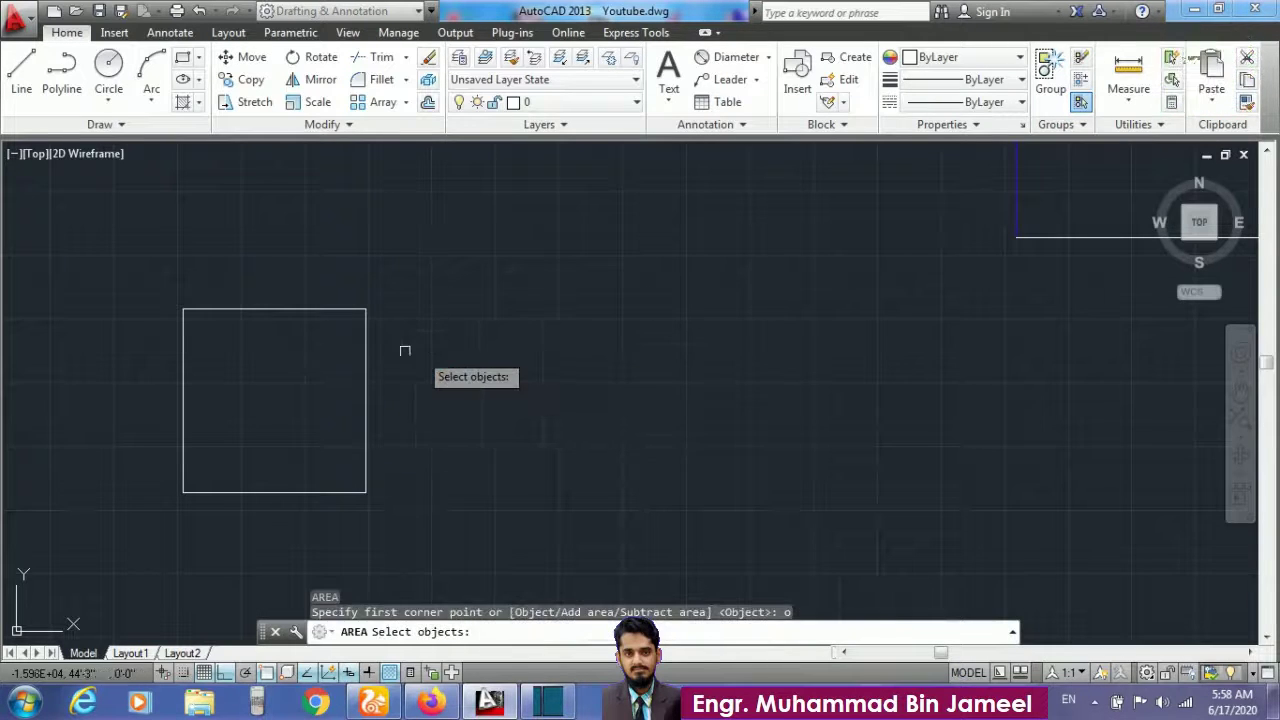
pyautogui.click(366, 346)
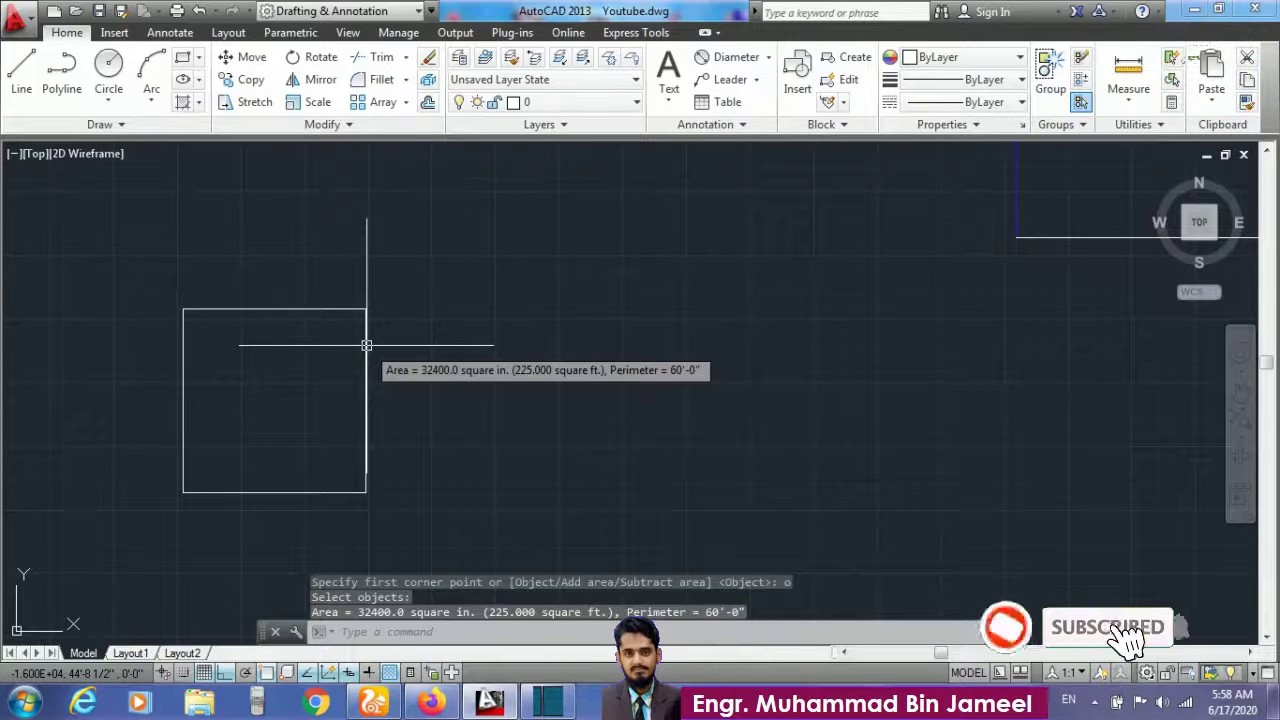
pyautogui.press('Escape')
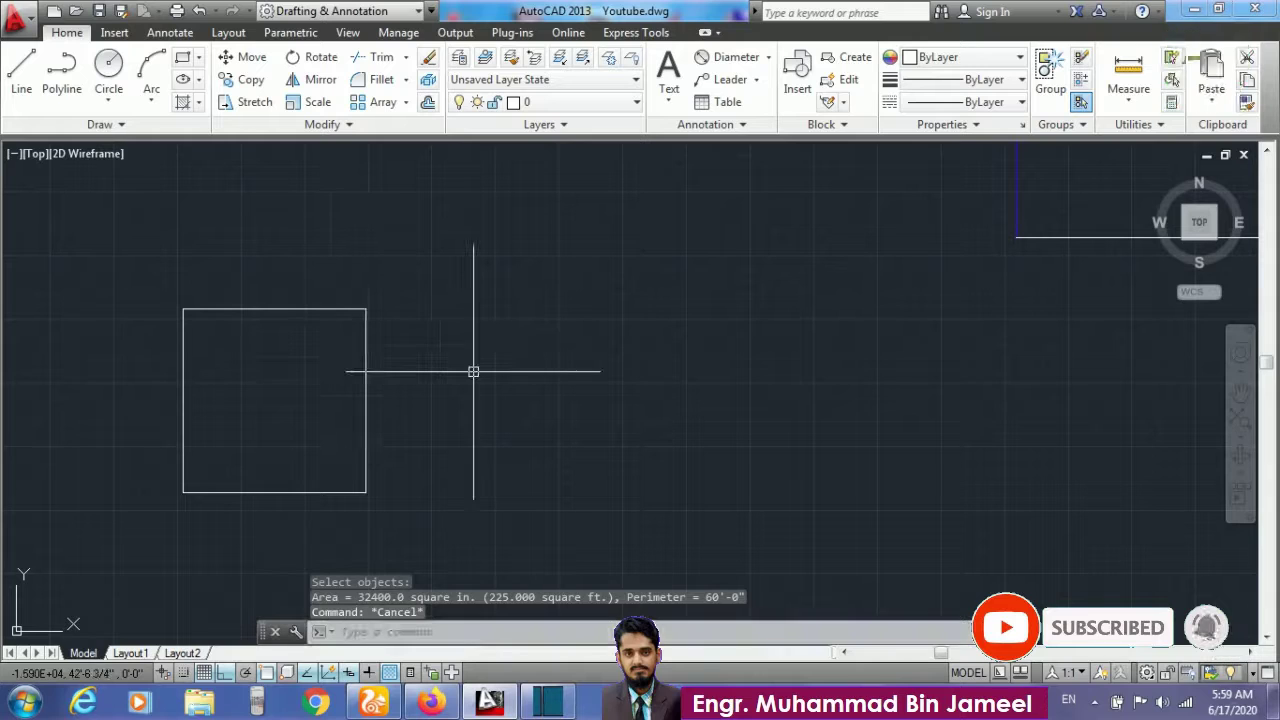
# Step: Draw a closed T-shaped outline with a slanted left end to the right of the square, its upper edge about 17'-7" long, using Line
pyautogui.write('l')
pyautogui.press('Return')
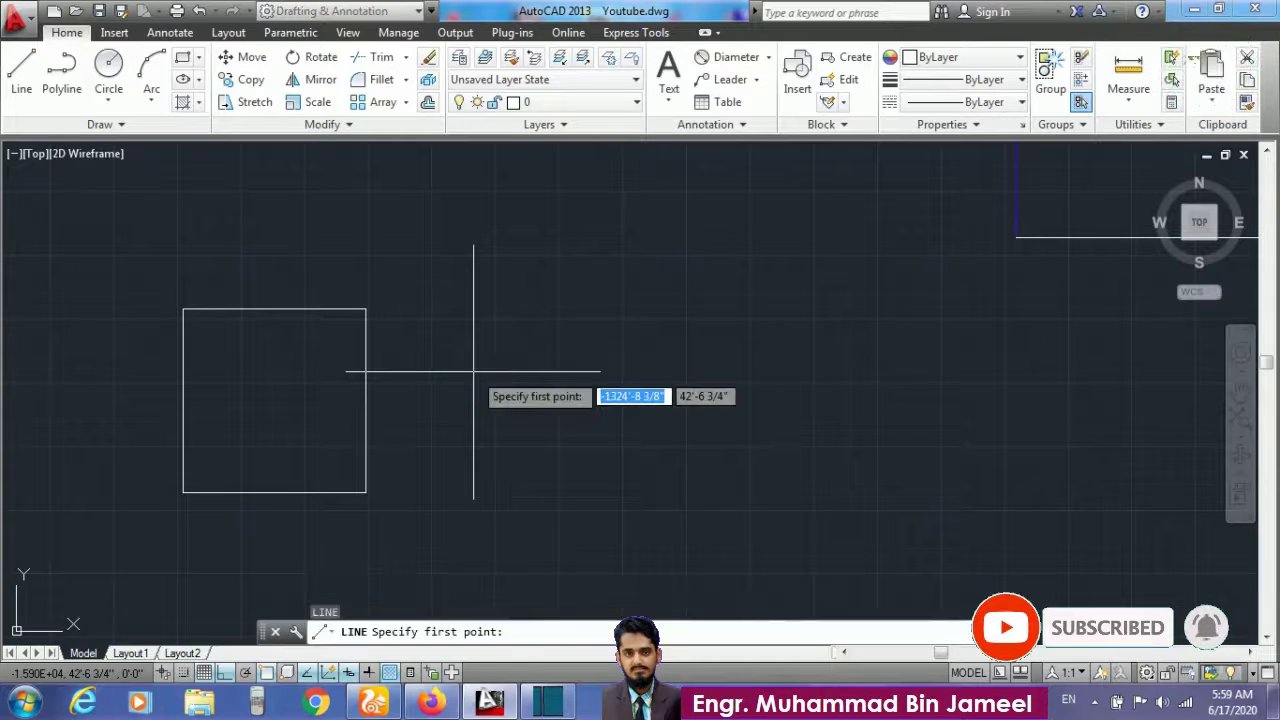
pyautogui.click(473, 371)
pyautogui.click(707, 291)
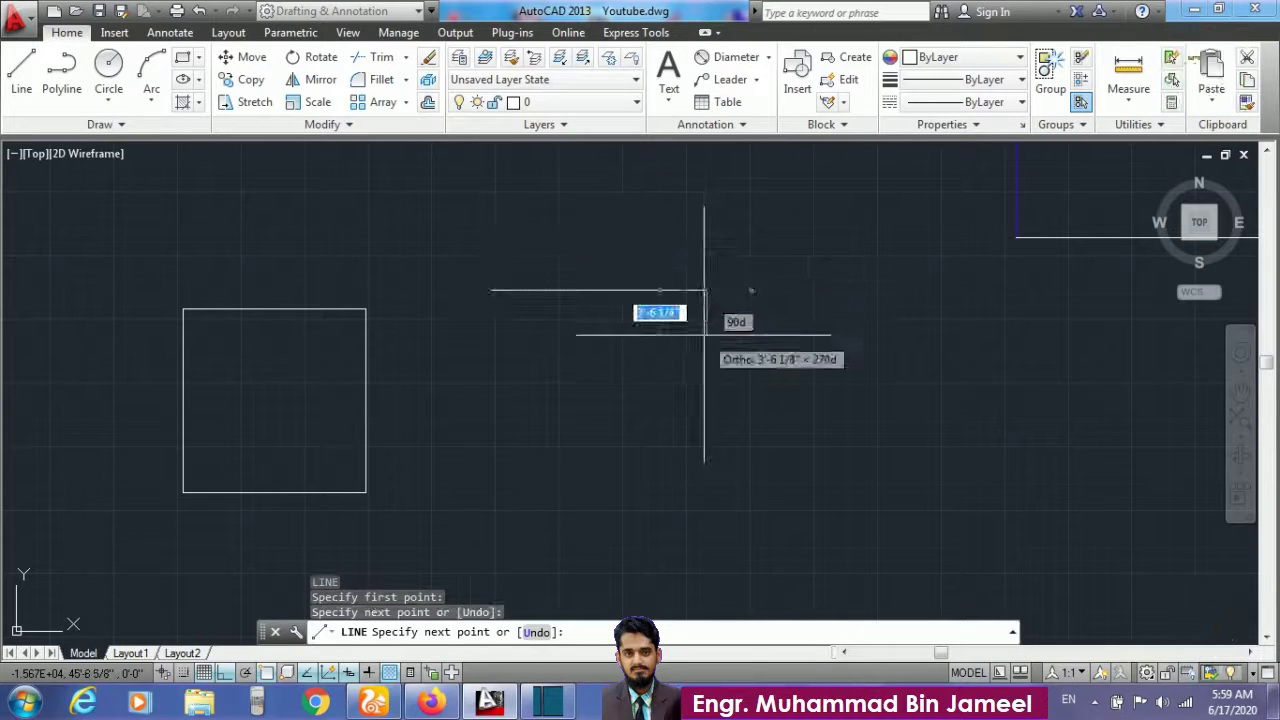
pyautogui.click(707, 330)
pyautogui.click(650, 334)
pyautogui.click(650, 398)
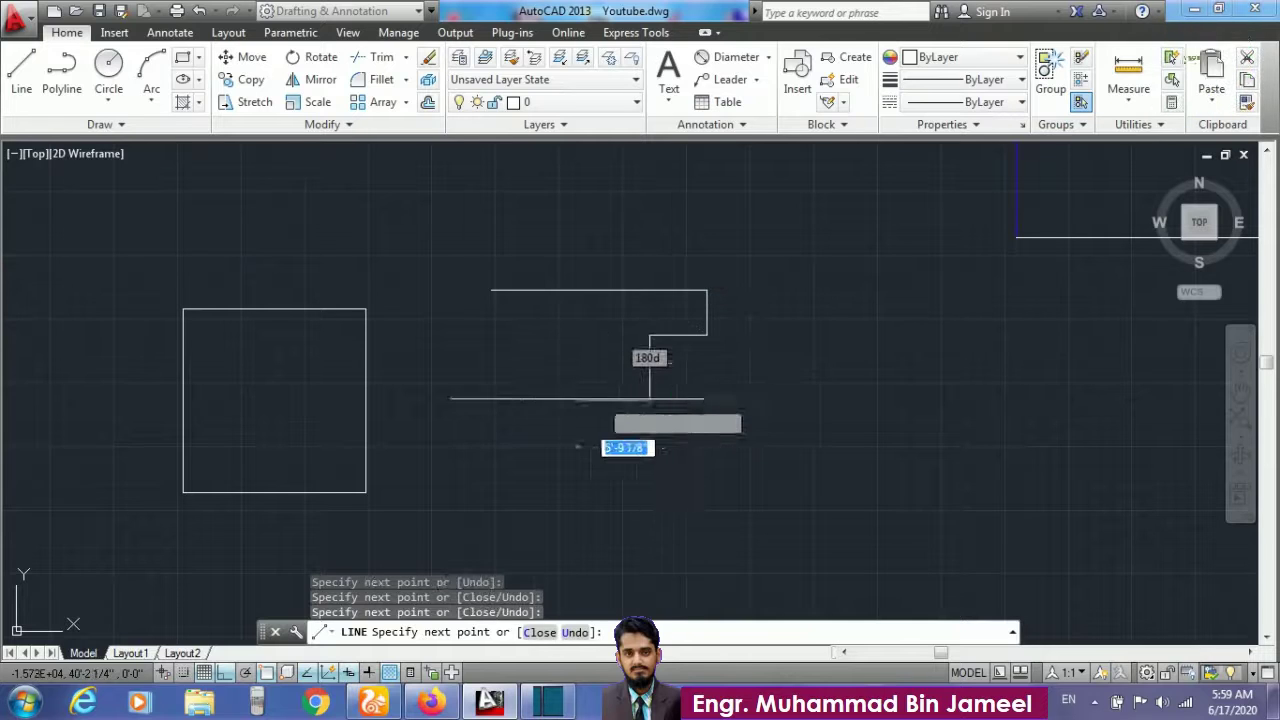
pyautogui.click(544, 398)
pyautogui.click(544, 334)
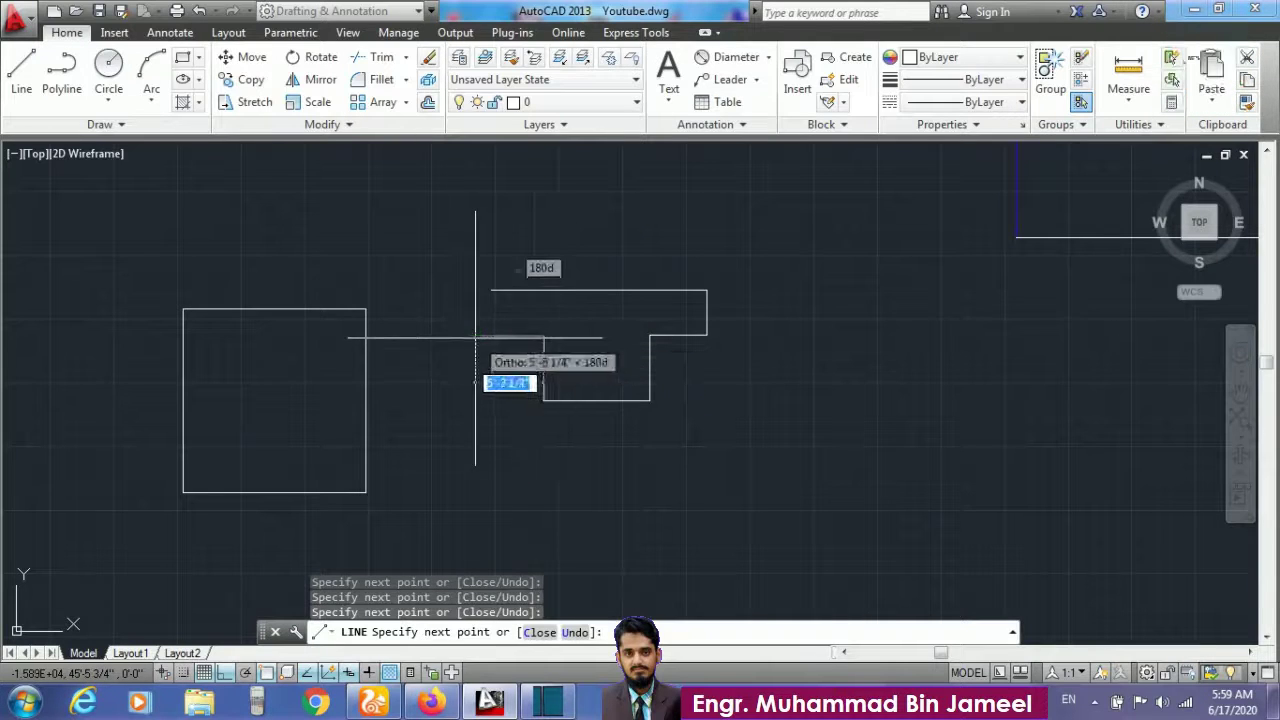
pyautogui.click(490, 291)
pyautogui.press('Return')
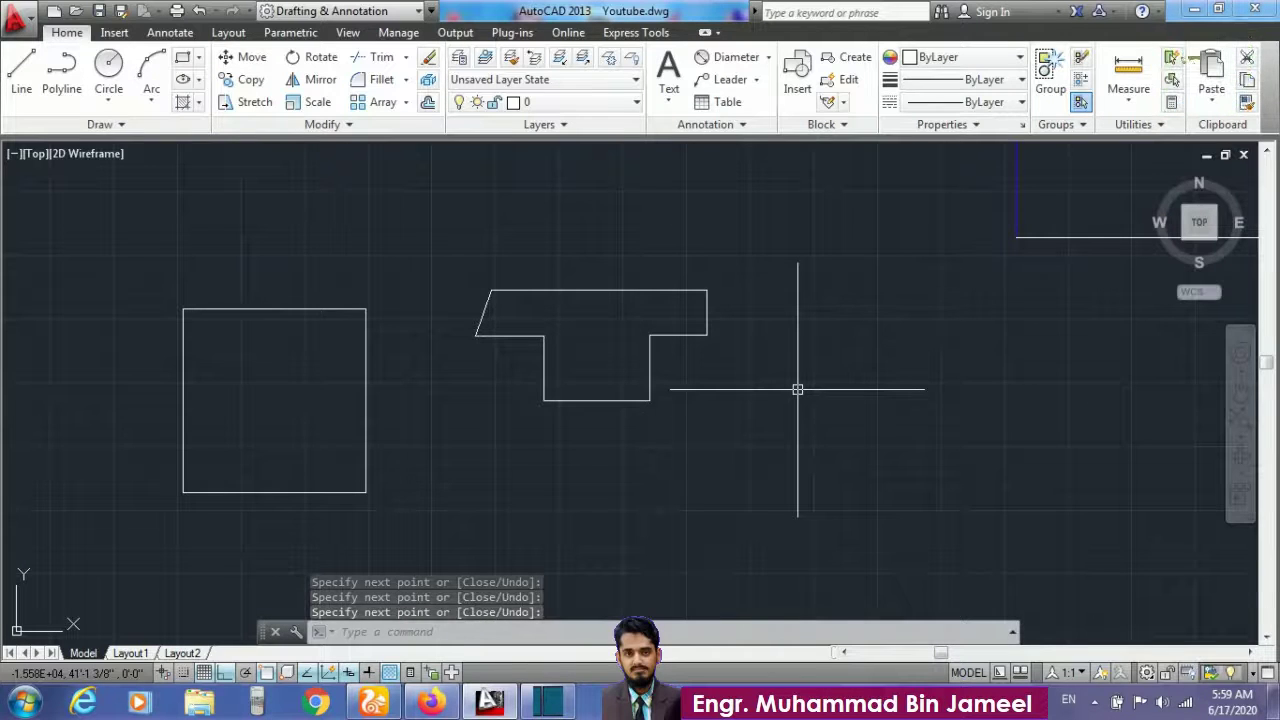
# Step: Measure the area and perimeter of the T-shaped outline with AREA by picking all of its corner points in order
pyautogui.write('aa')
pyautogui.press('Return')
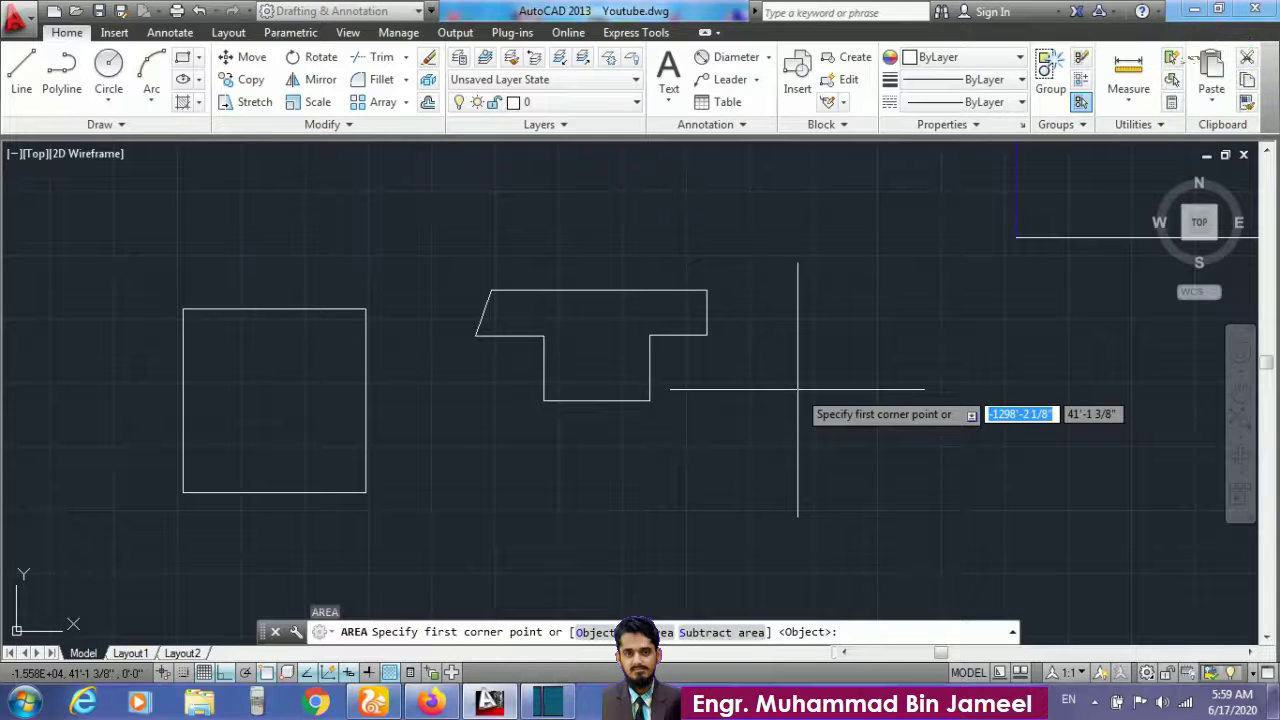
pyautogui.click(475, 335)
pyautogui.click(491, 290)
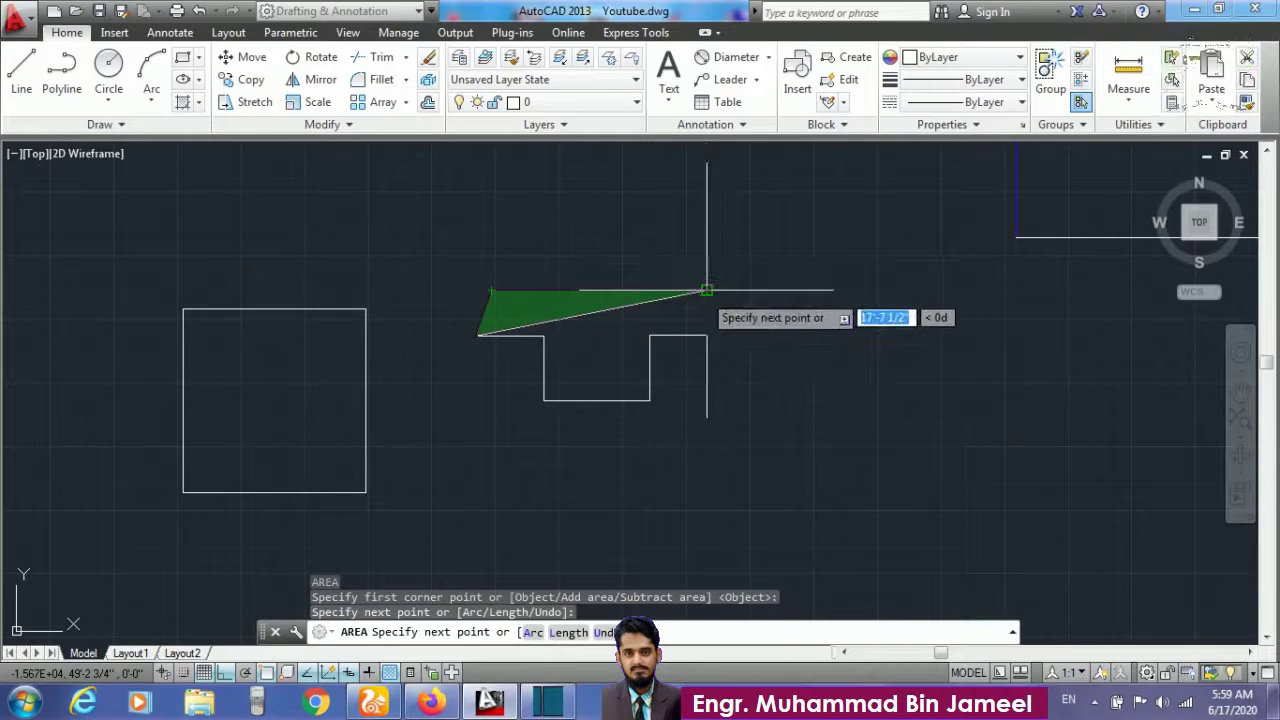
pyautogui.click(704, 290)
pyautogui.click(705, 334)
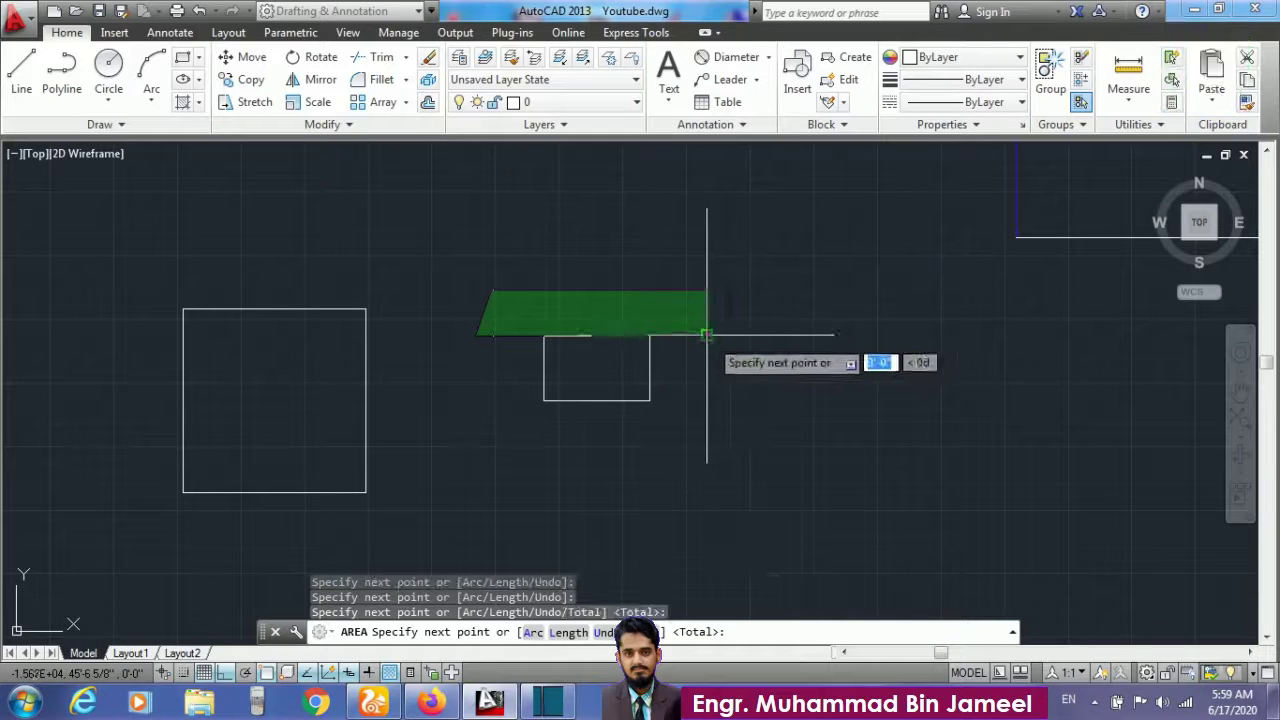
pyautogui.click(651, 334)
pyautogui.click(650, 400)
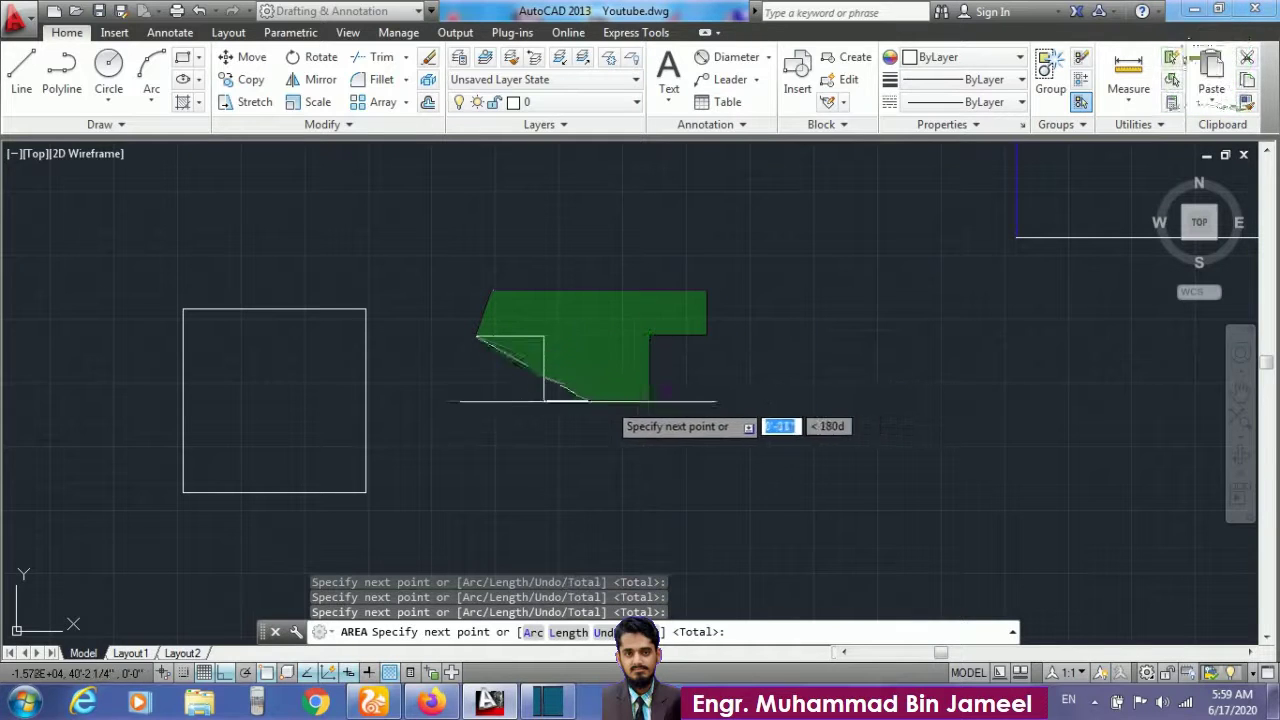
pyautogui.click(544, 400)
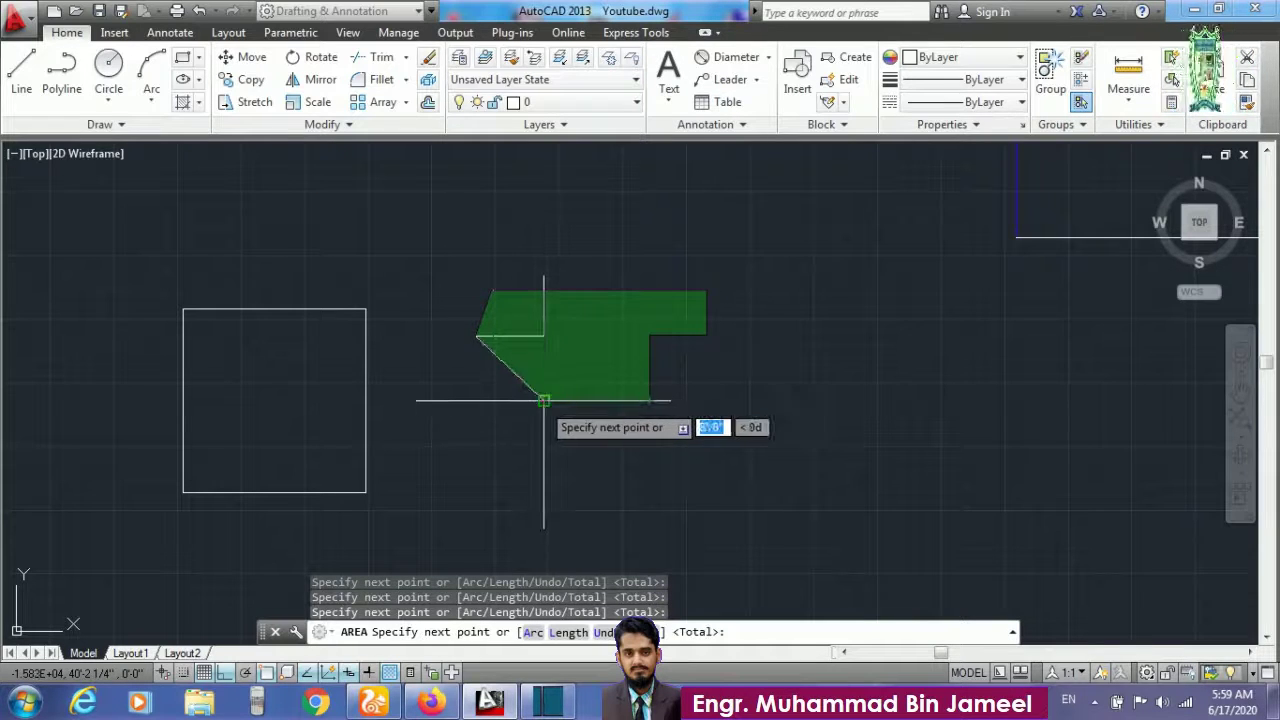
pyautogui.click(542, 336)
pyautogui.press('Return')
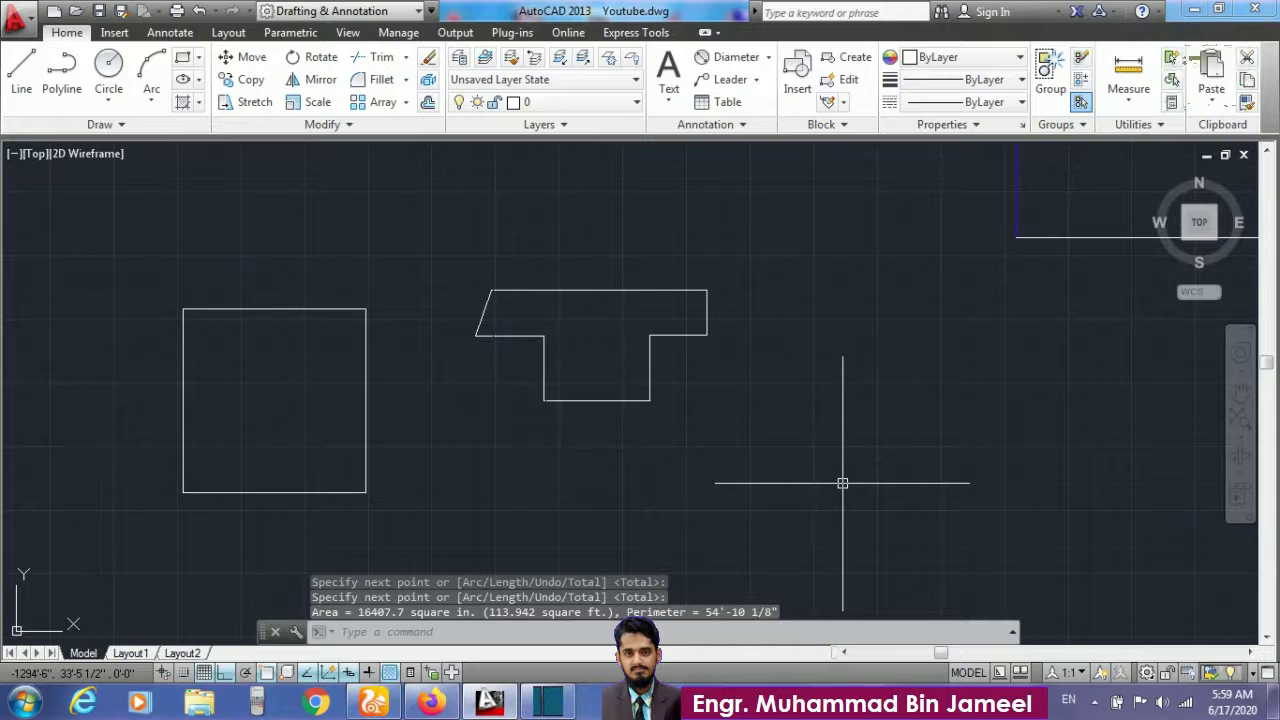
# Step: Measure the 15' square with AREA's Add area option by picking its four corners in order
pyautogui.press('Return')
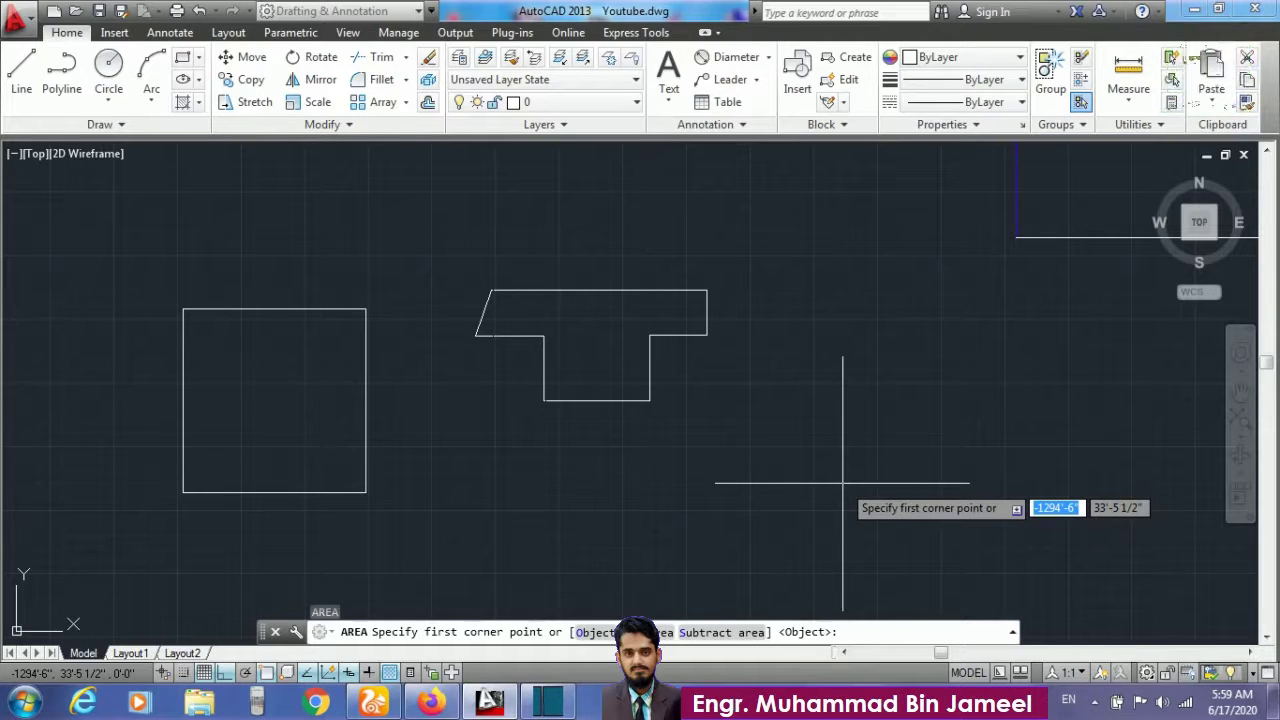
pyautogui.write('a')
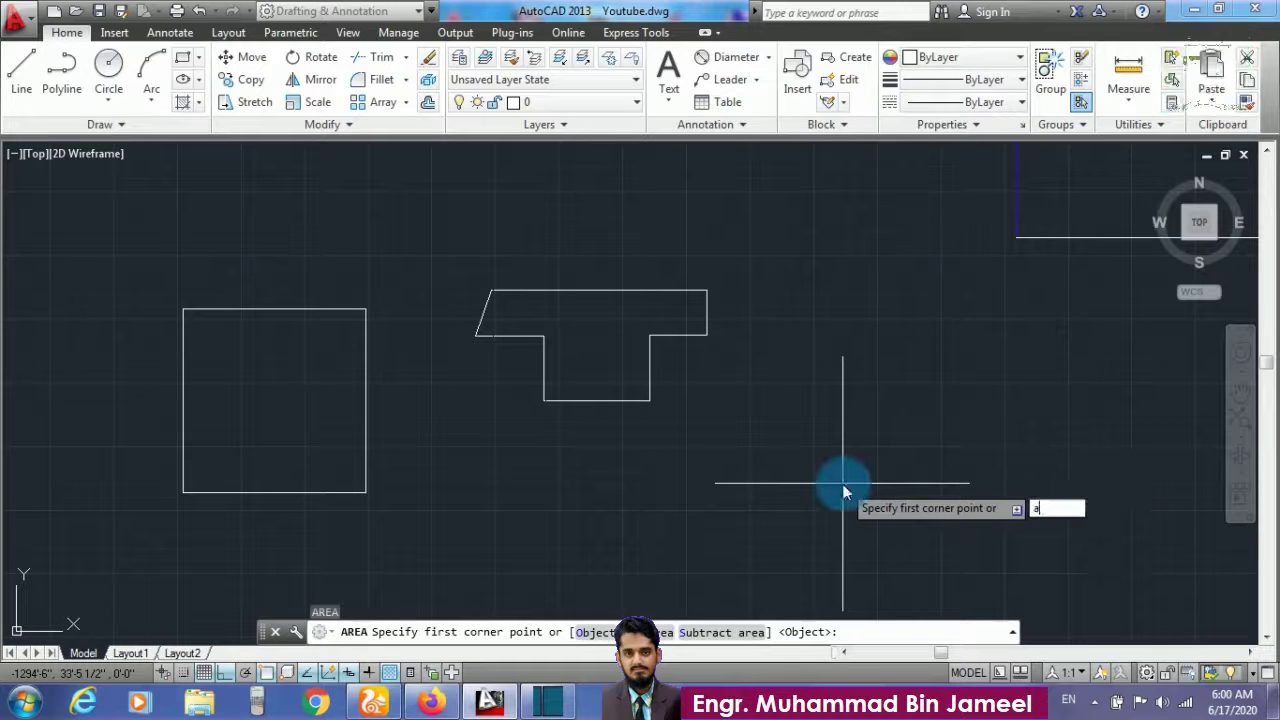
pyautogui.press('Return')
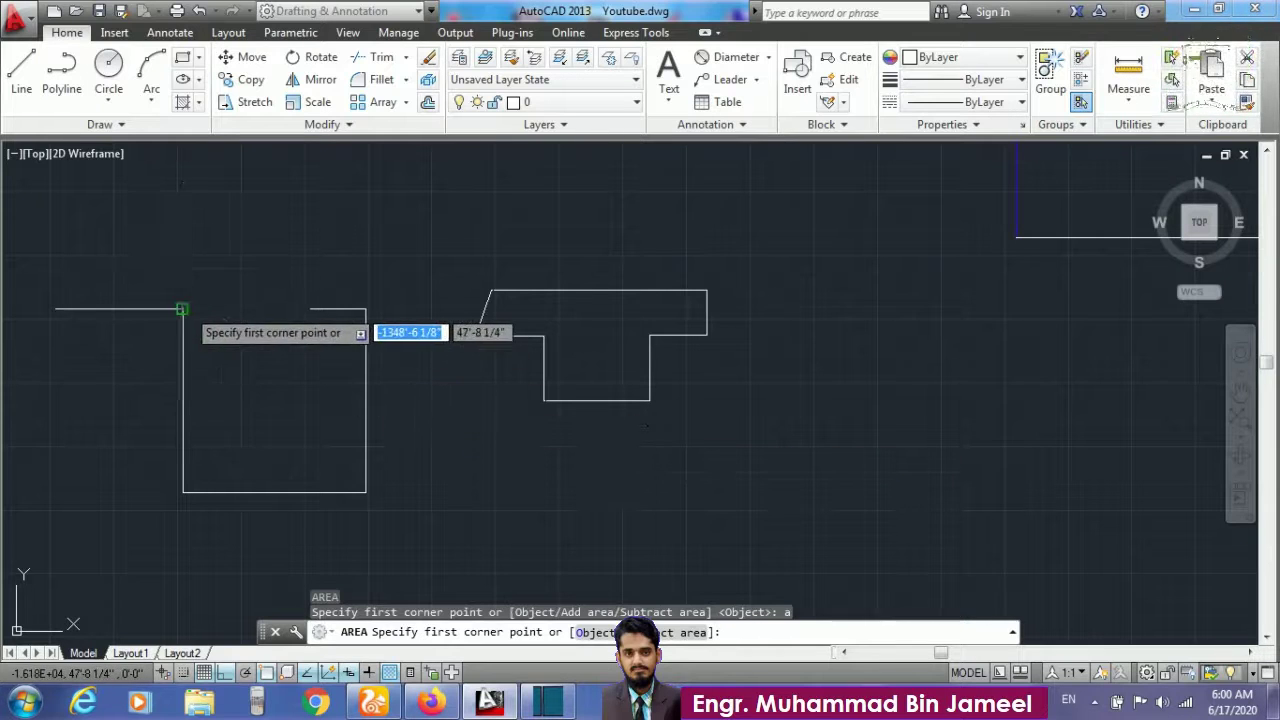
pyautogui.click(182, 309)
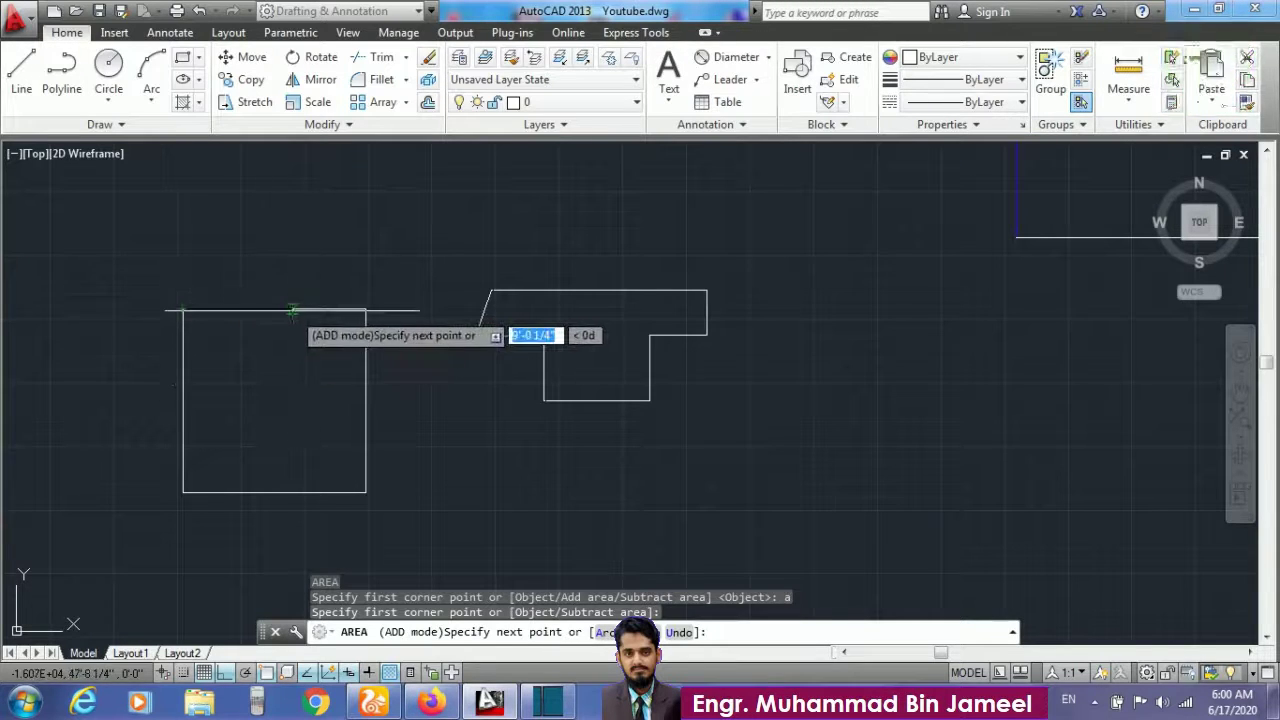
pyautogui.click(366, 309)
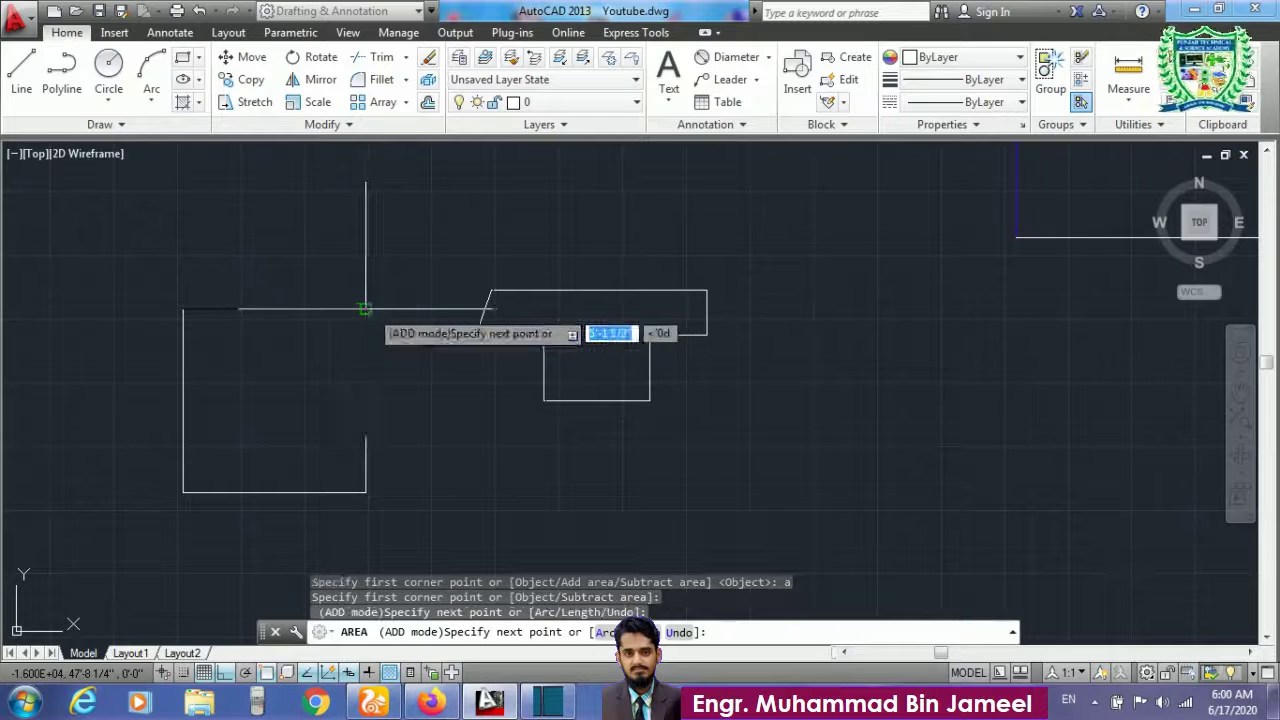
pyautogui.click(366, 492)
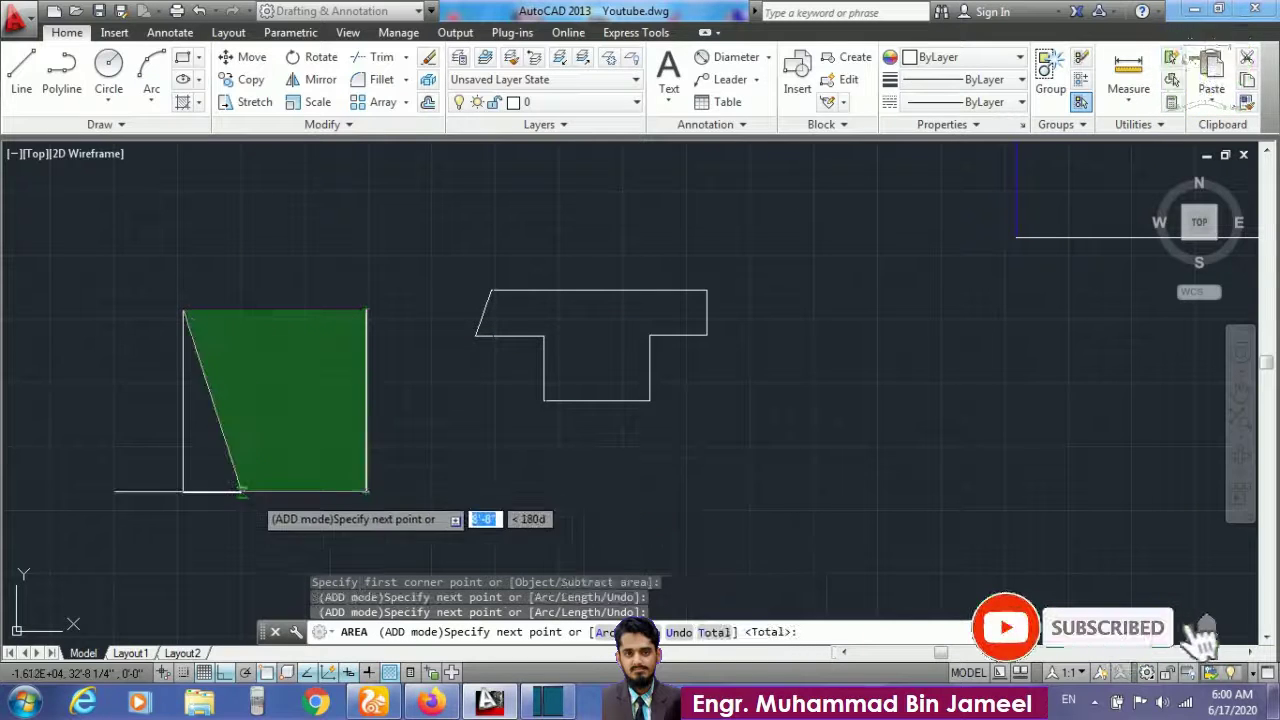
pyautogui.click(183, 492)
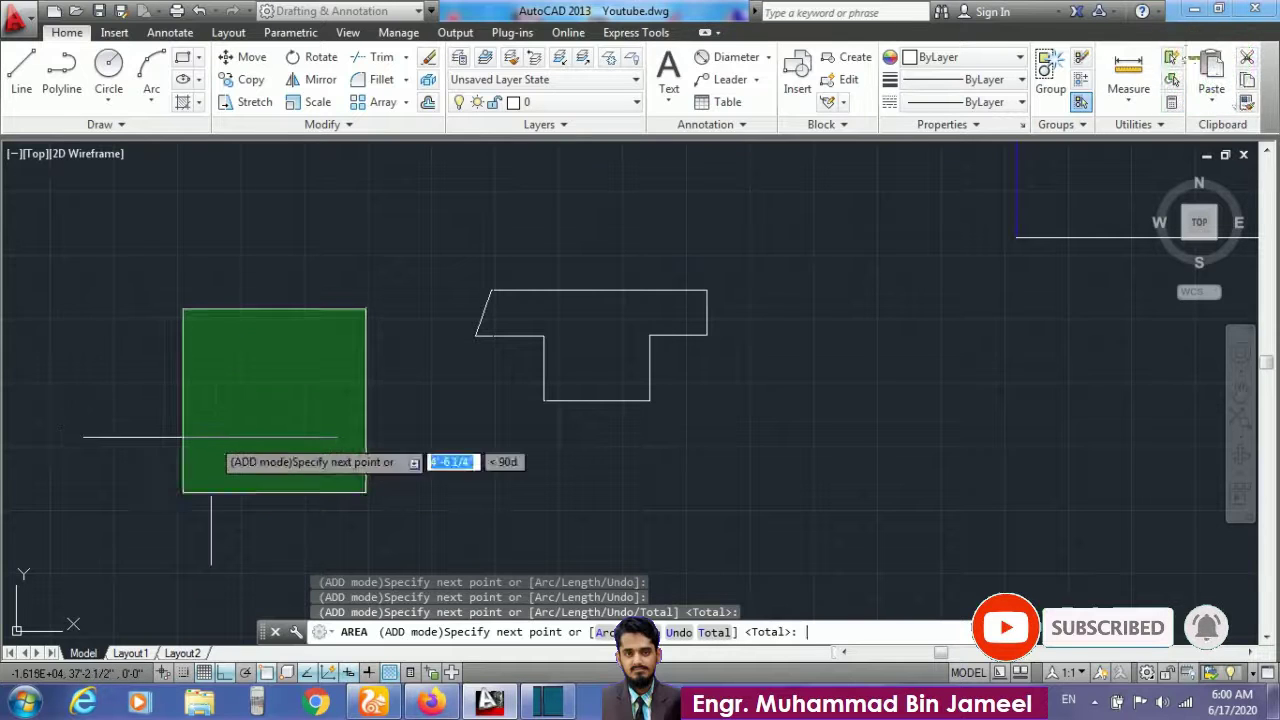
pyautogui.press('Return')
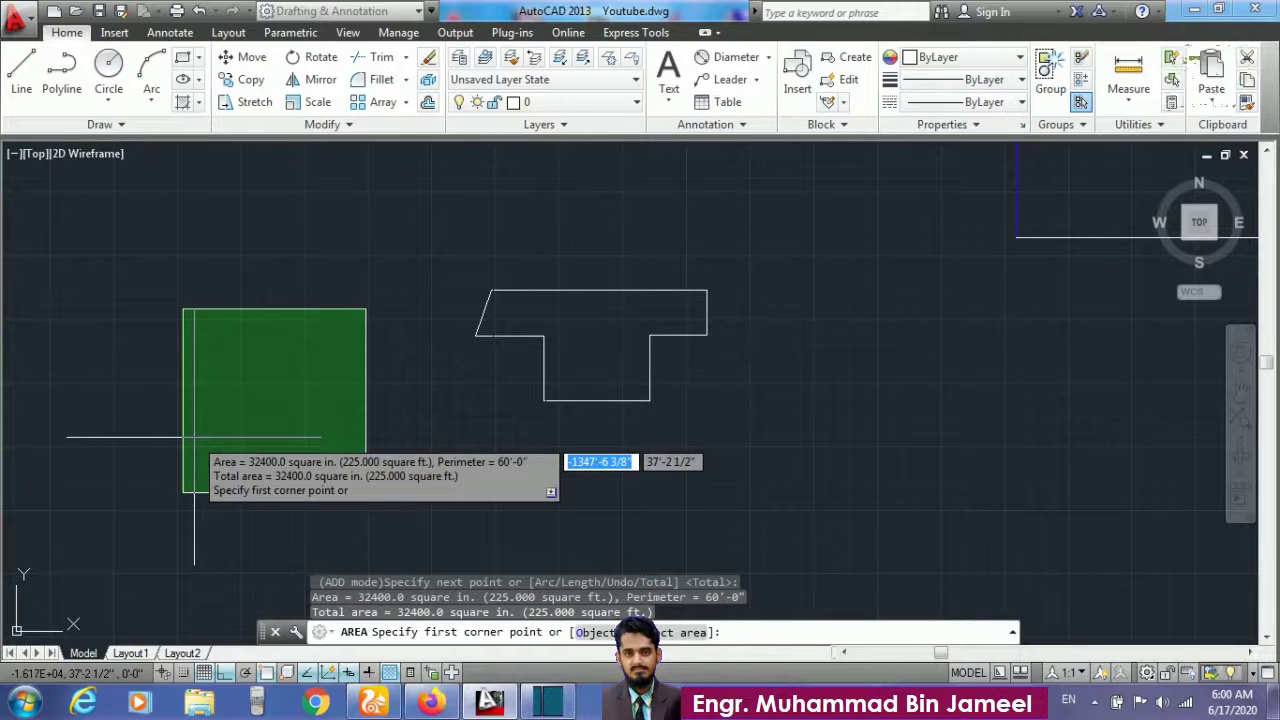
# Step: Add the T-shaped outline to the running area total by picking all its corners in order, and end the measurement
pyautogui.click(490, 296)
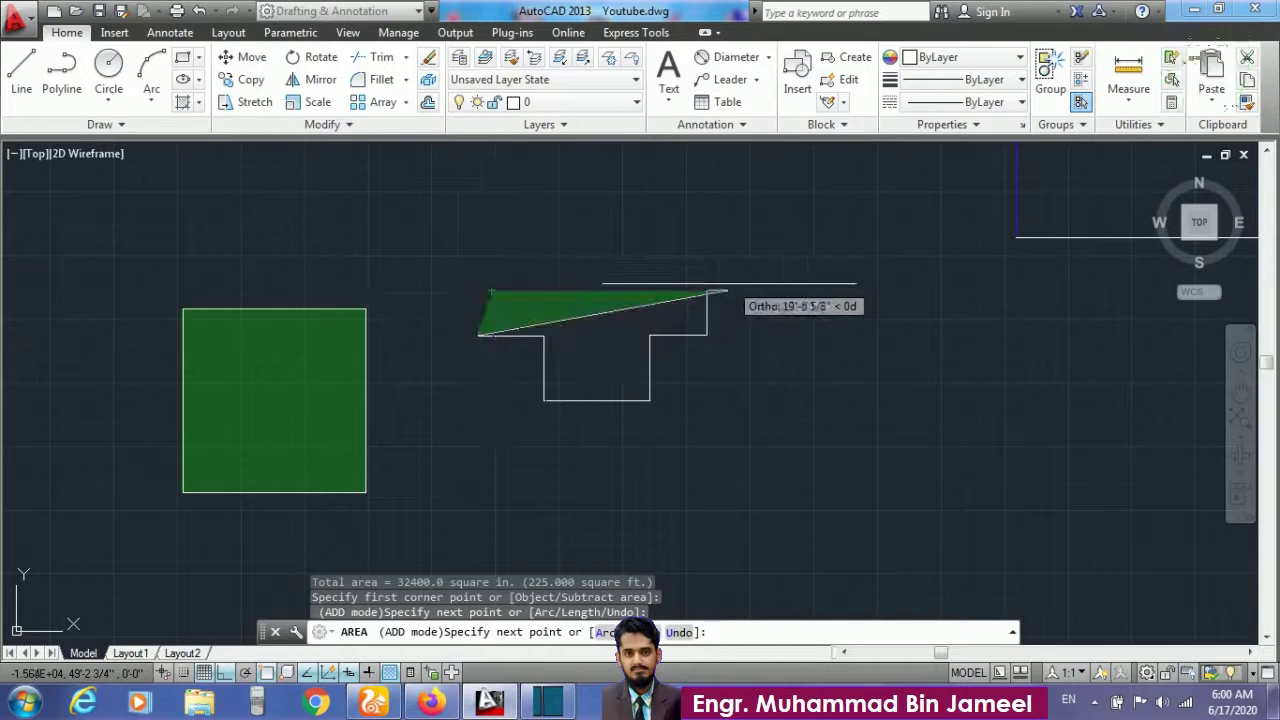
pyautogui.click(706, 291)
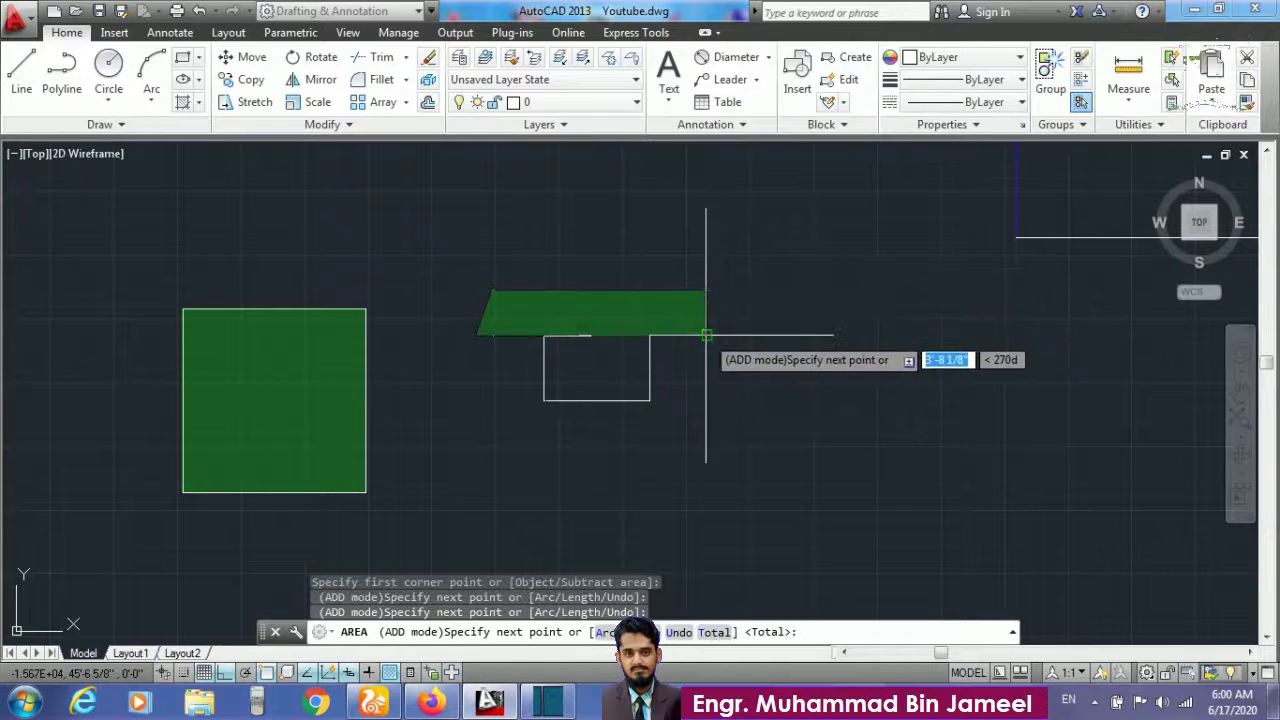
pyautogui.click(706, 334)
pyautogui.click(650, 334)
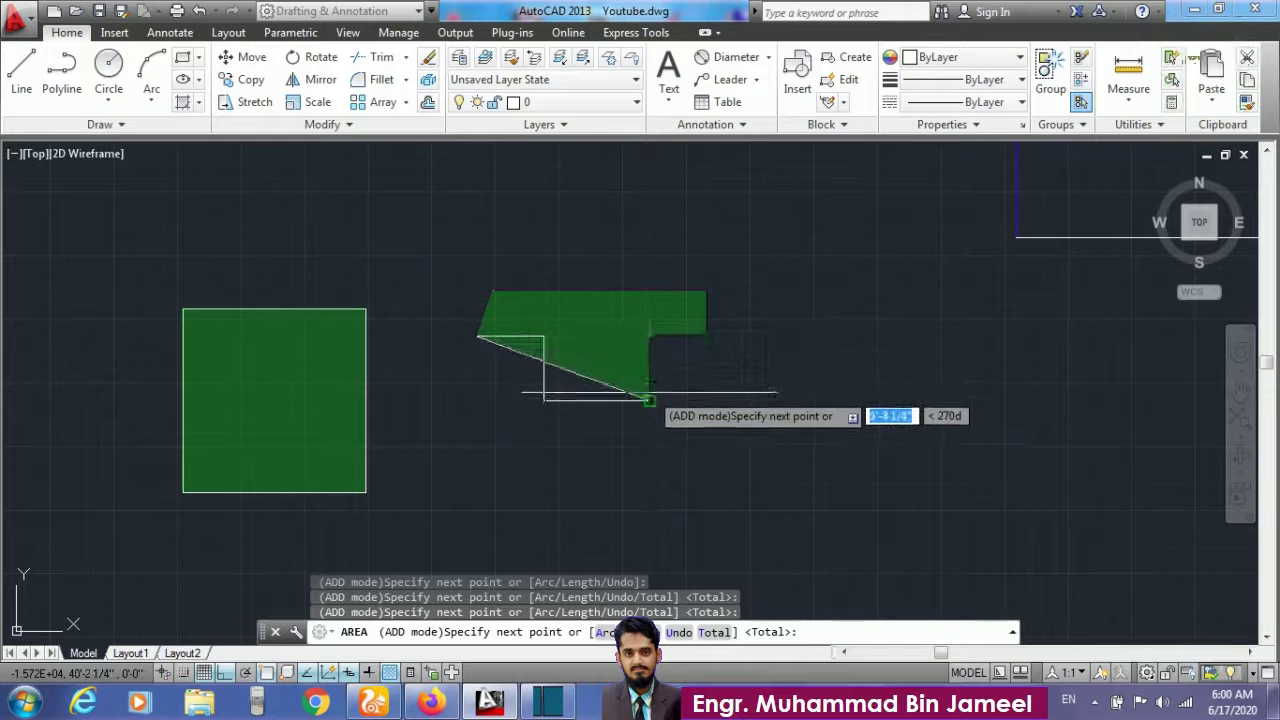
pyautogui.click(650, 400)
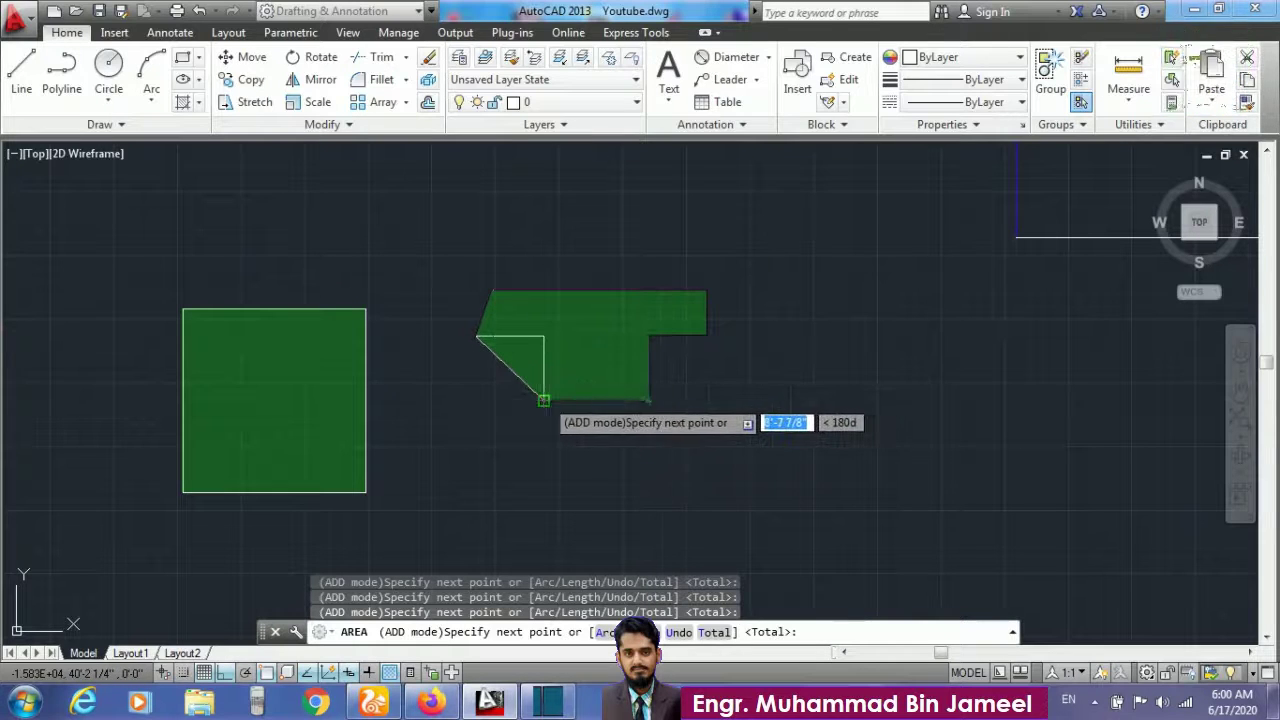
pyautogui.click(543, 400)
pyautogui.click(543, 336)
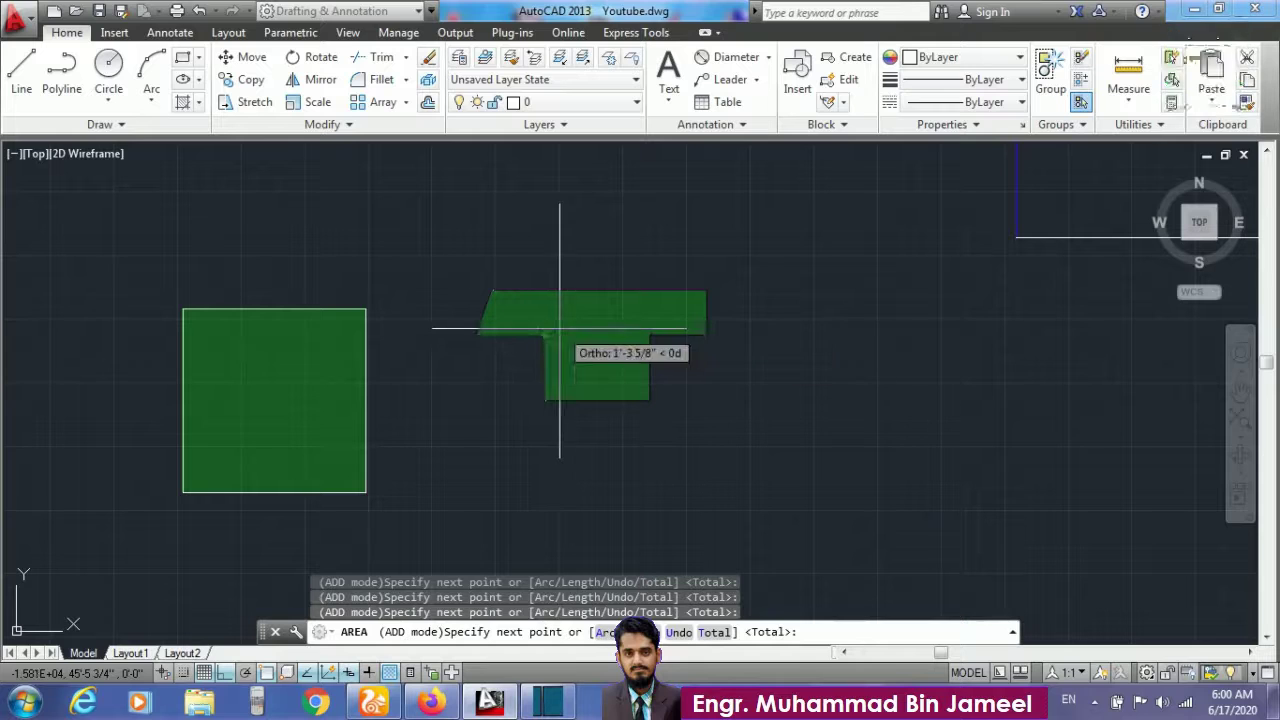
pyautogui.press('Return')
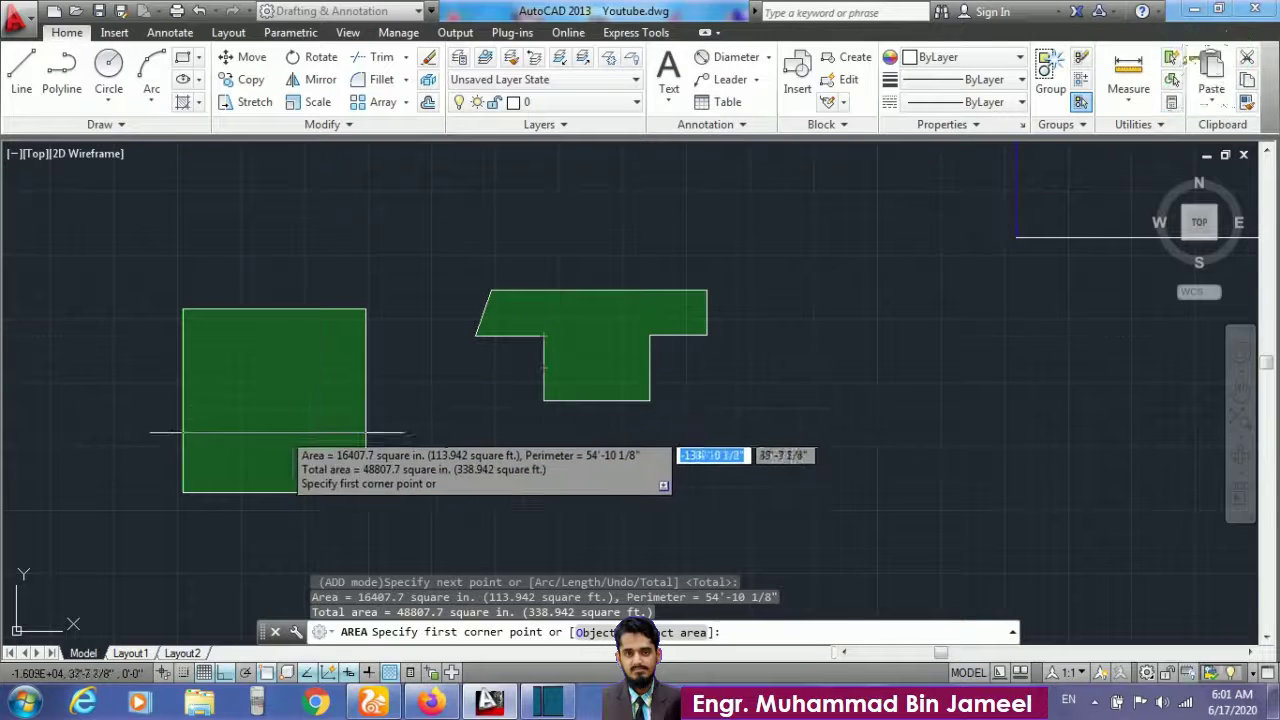
pyautogui.click(311, 404)
pyautogui.press('Escape')
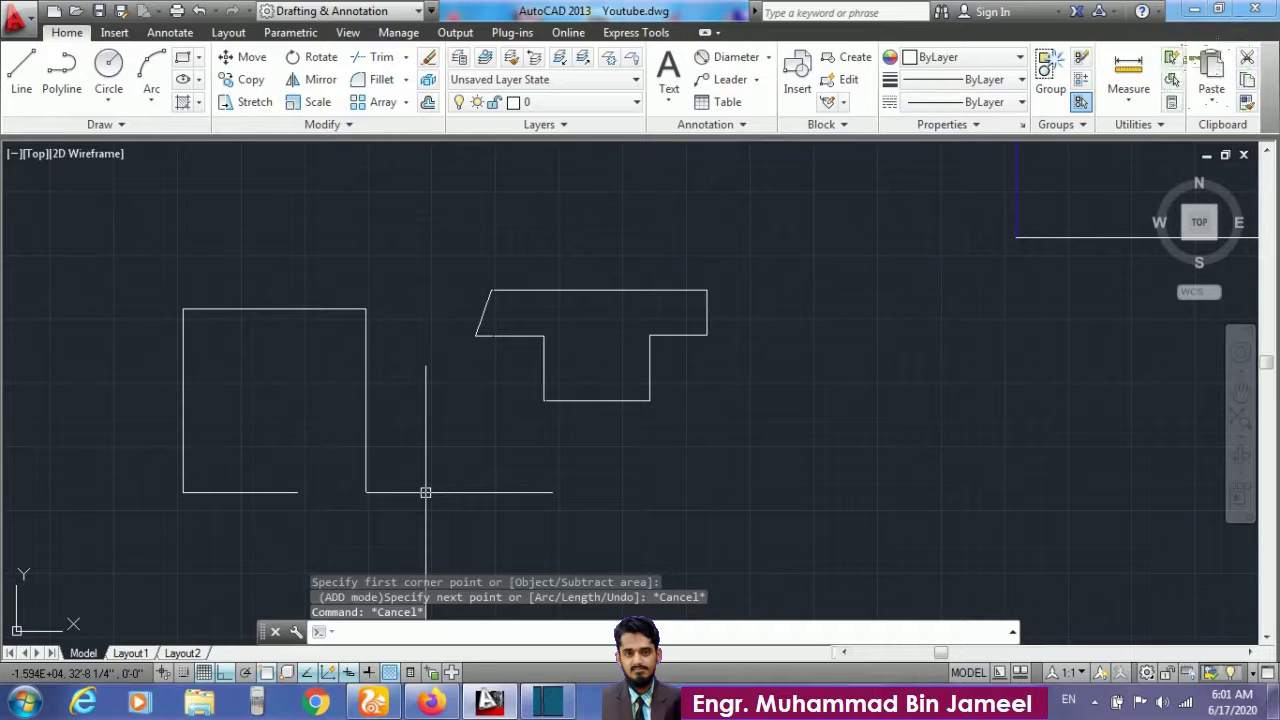
pyautogui.write('area')
pyautogui.press('Return')
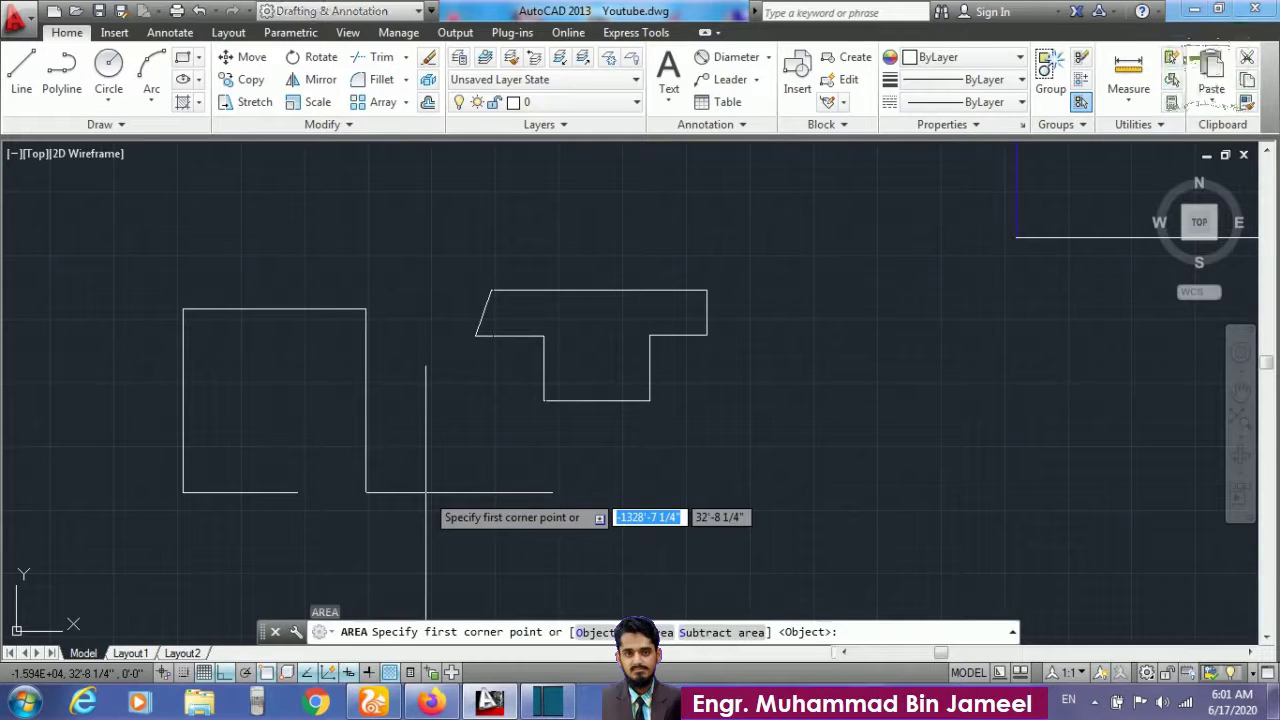
pyautogui.press('Escape')
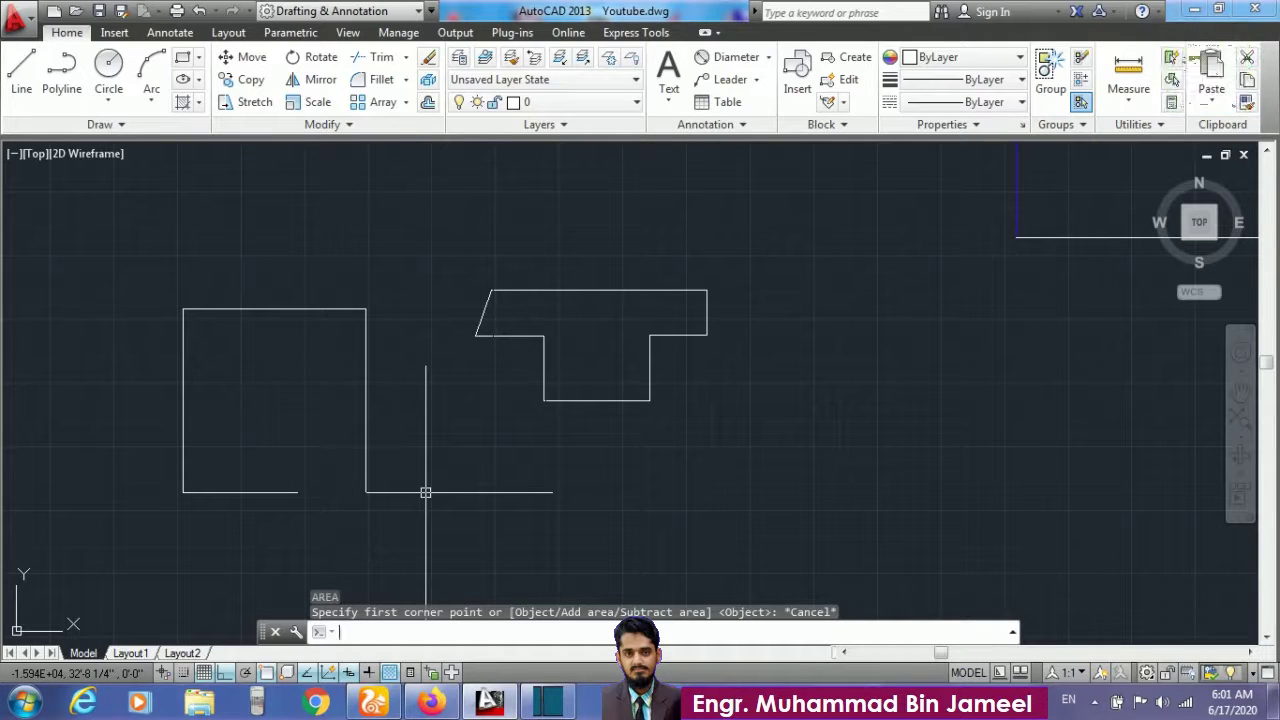
pyautogui.write('area')
pyautogui.press('Return')
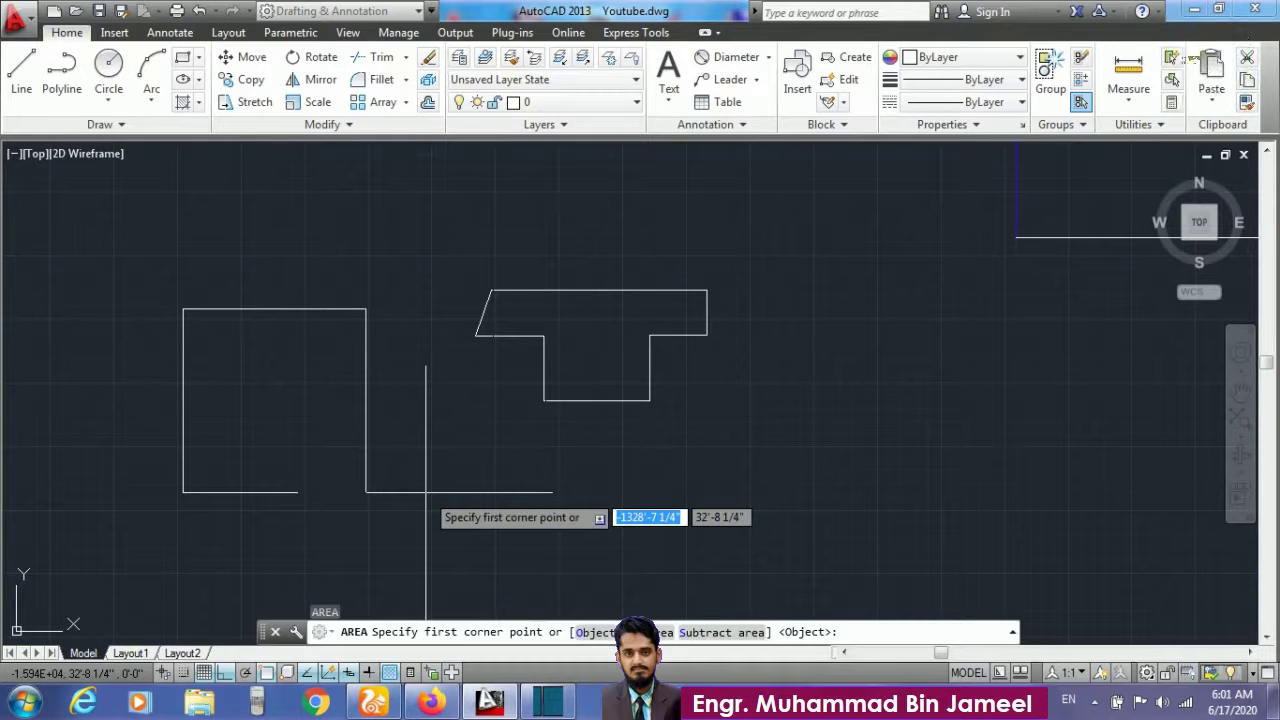
pyautogui.press('Escape')
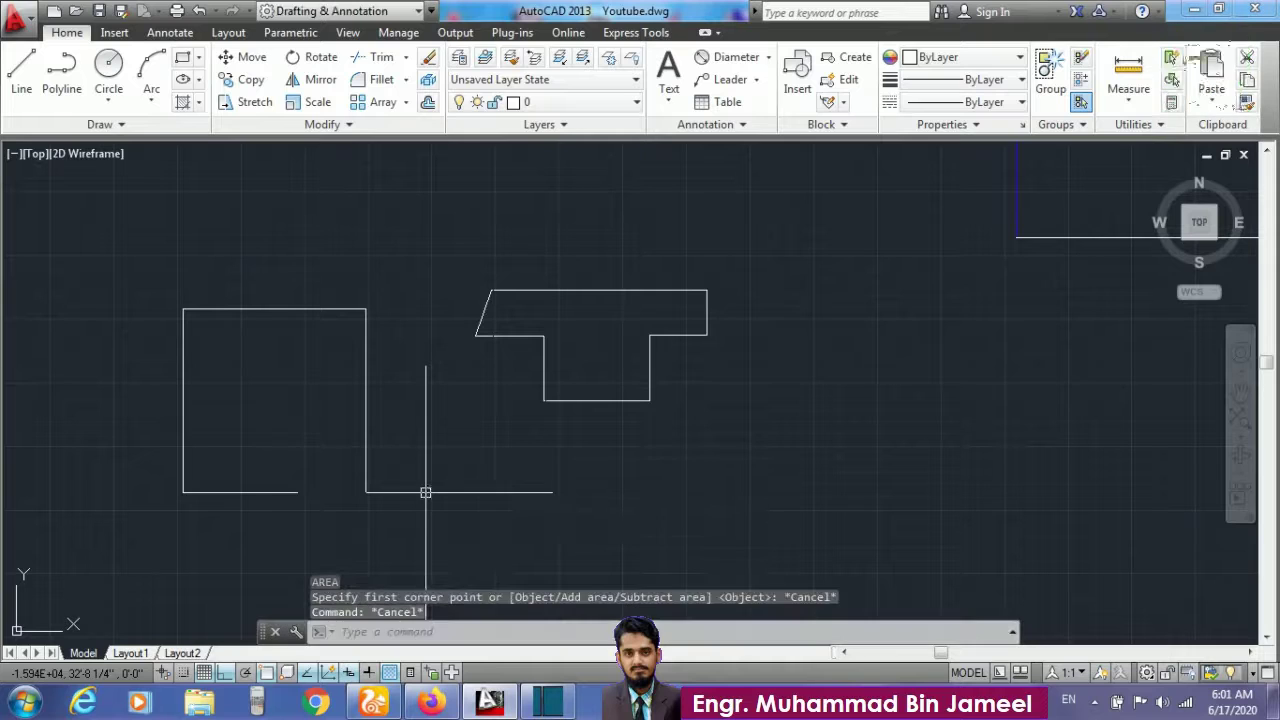
# Step: Draw a small rectangle near the centre of the 15' square using Rectangle
pyautogui.write('rec')
pyautogui.press('Return')
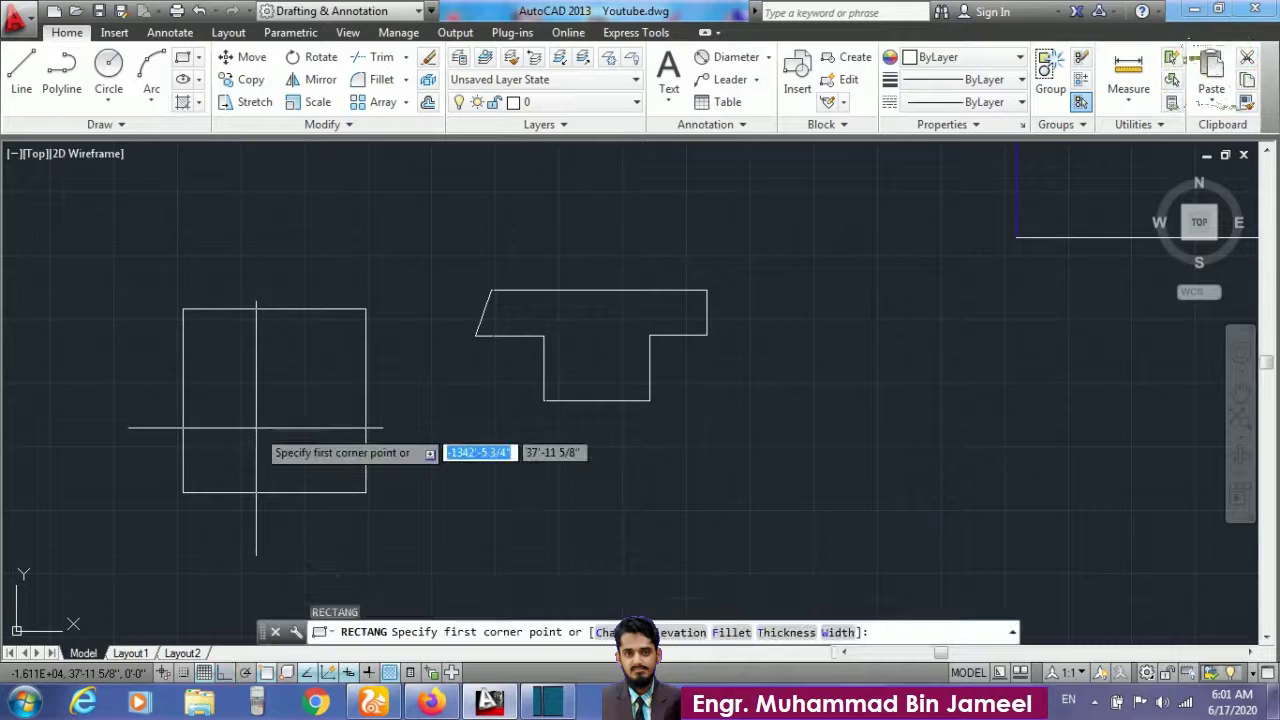
pyautogui.click(254, 405)
pyautogui.click(278, 416)
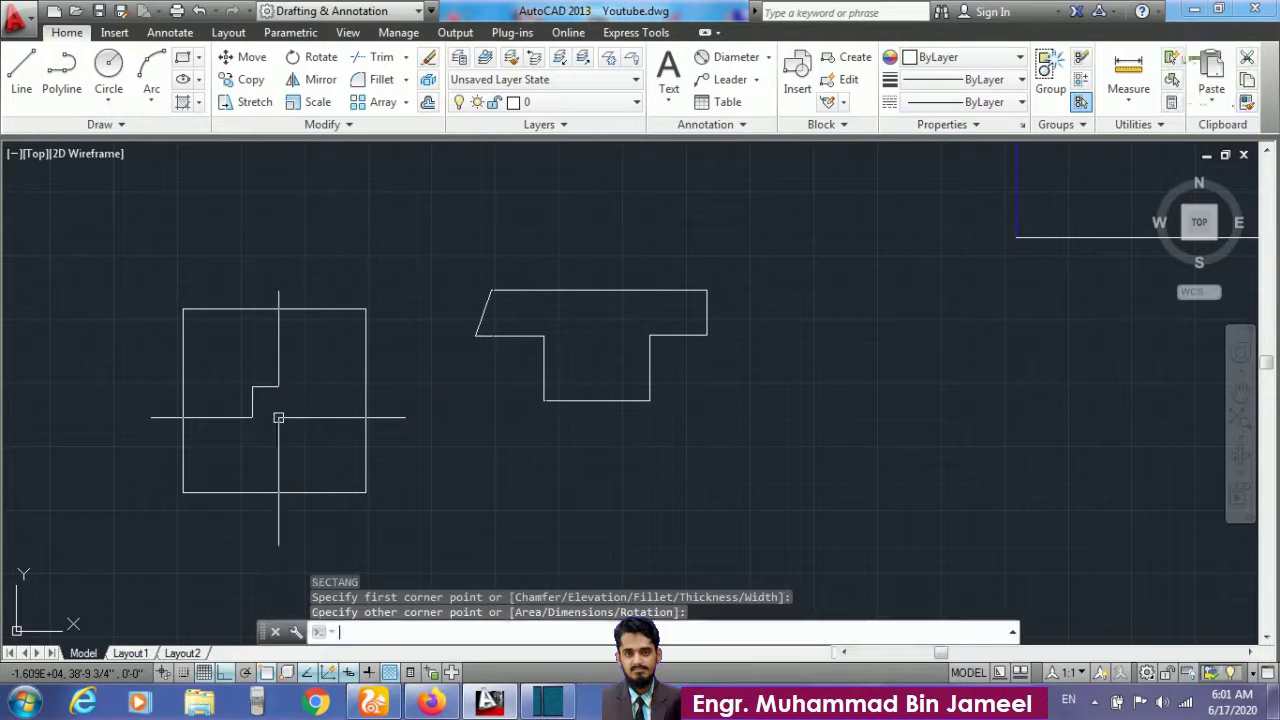
pyautogui.press('Escape')
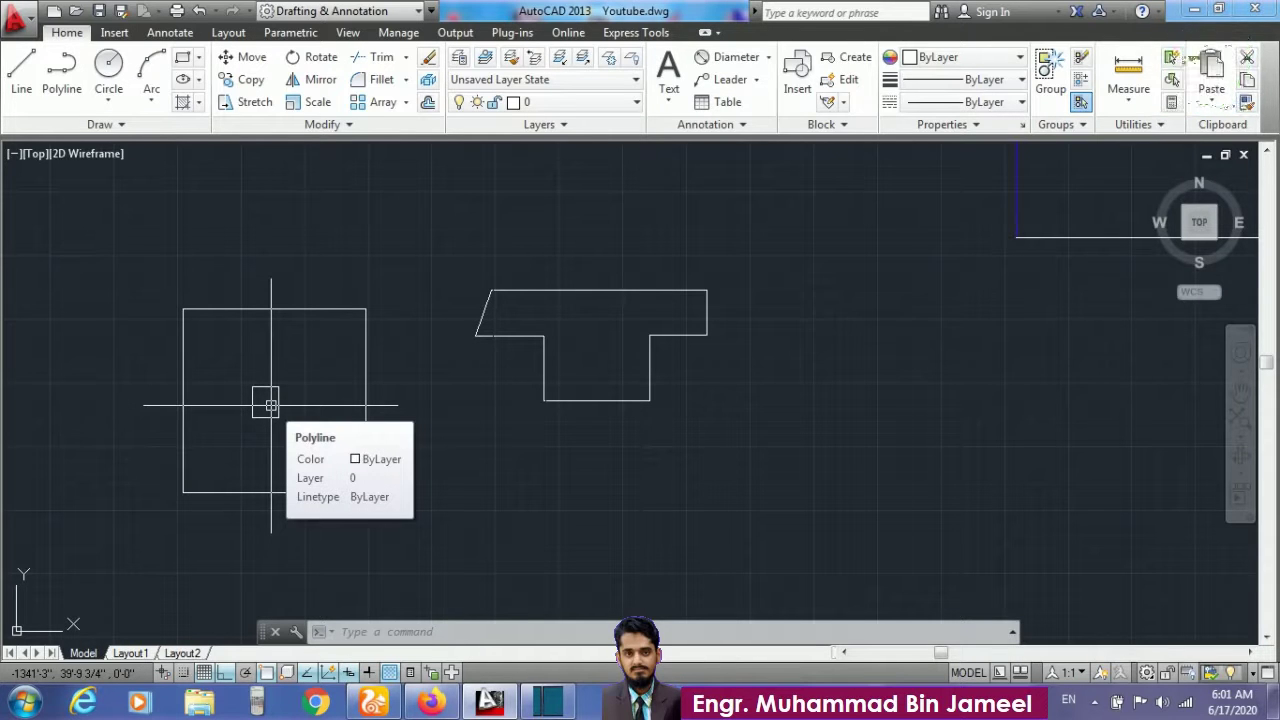
# Step: Try to measure the 15' square with AREA's Subtract area option by picking its four corners
pyautogui.write('area')
pyautogui.press('Return')
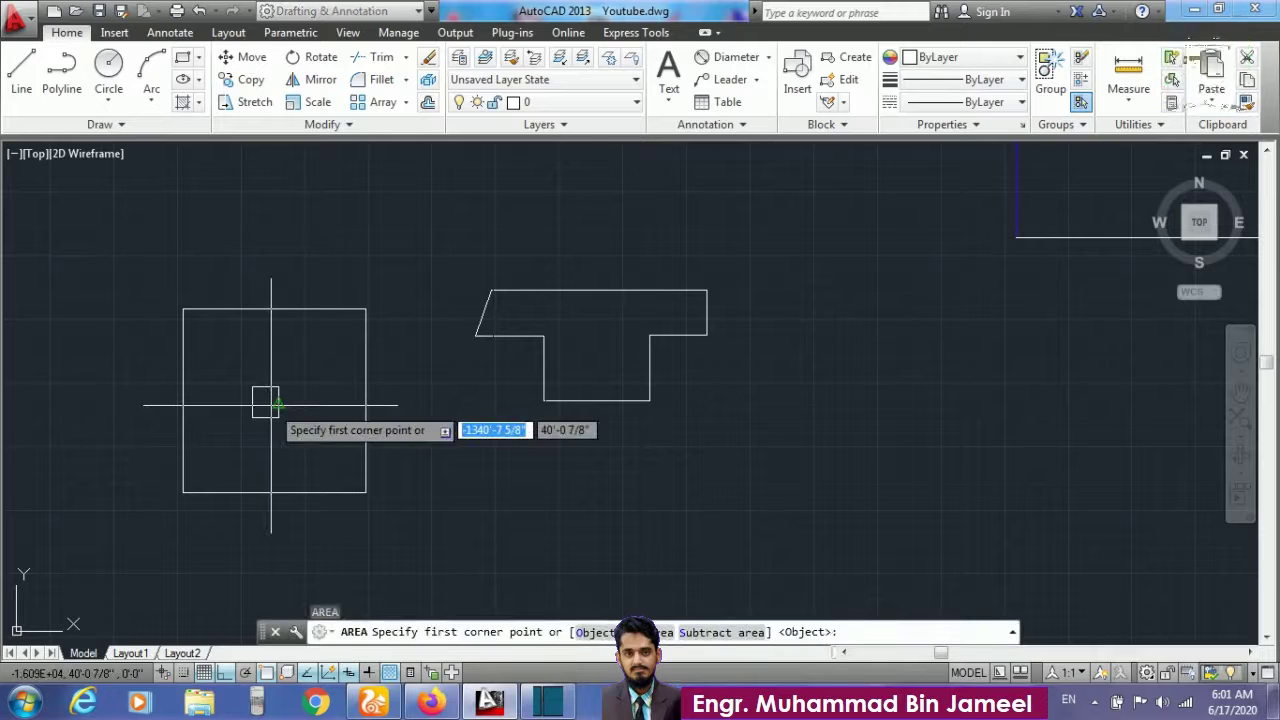
pyautogui.write('s')
pyautogui.press('Return')
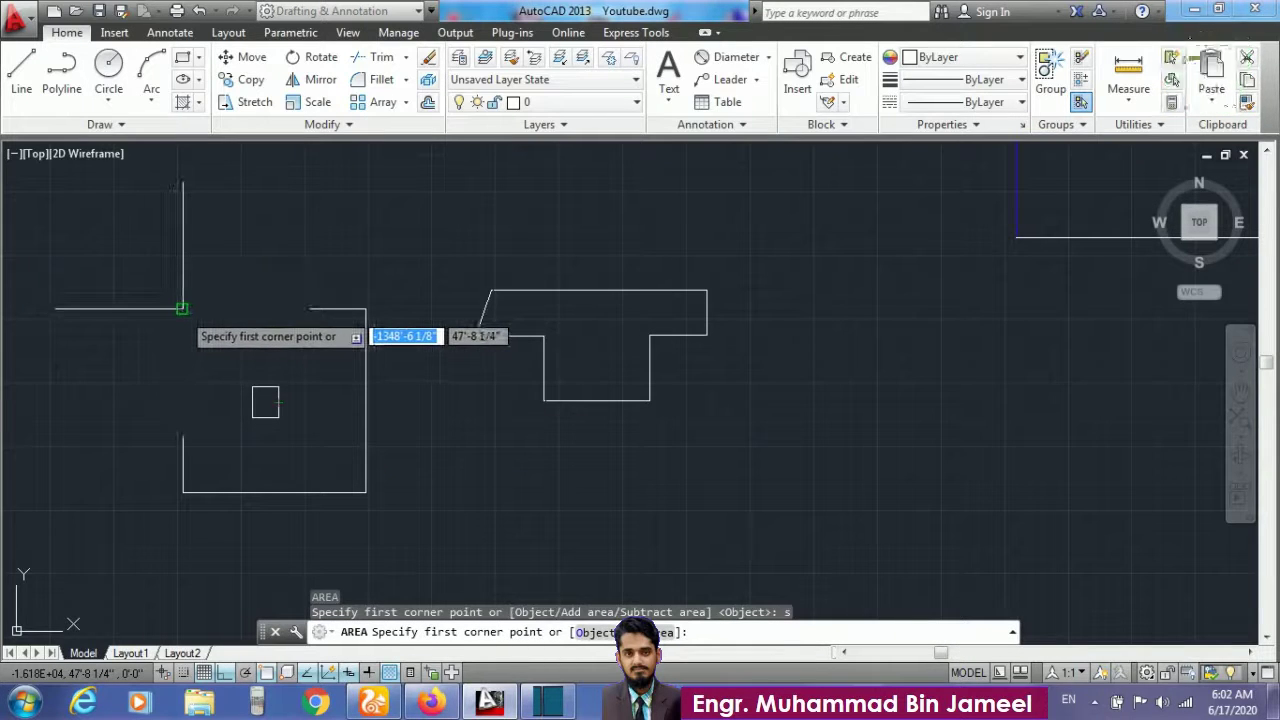
pyautogui.click(182, 308)
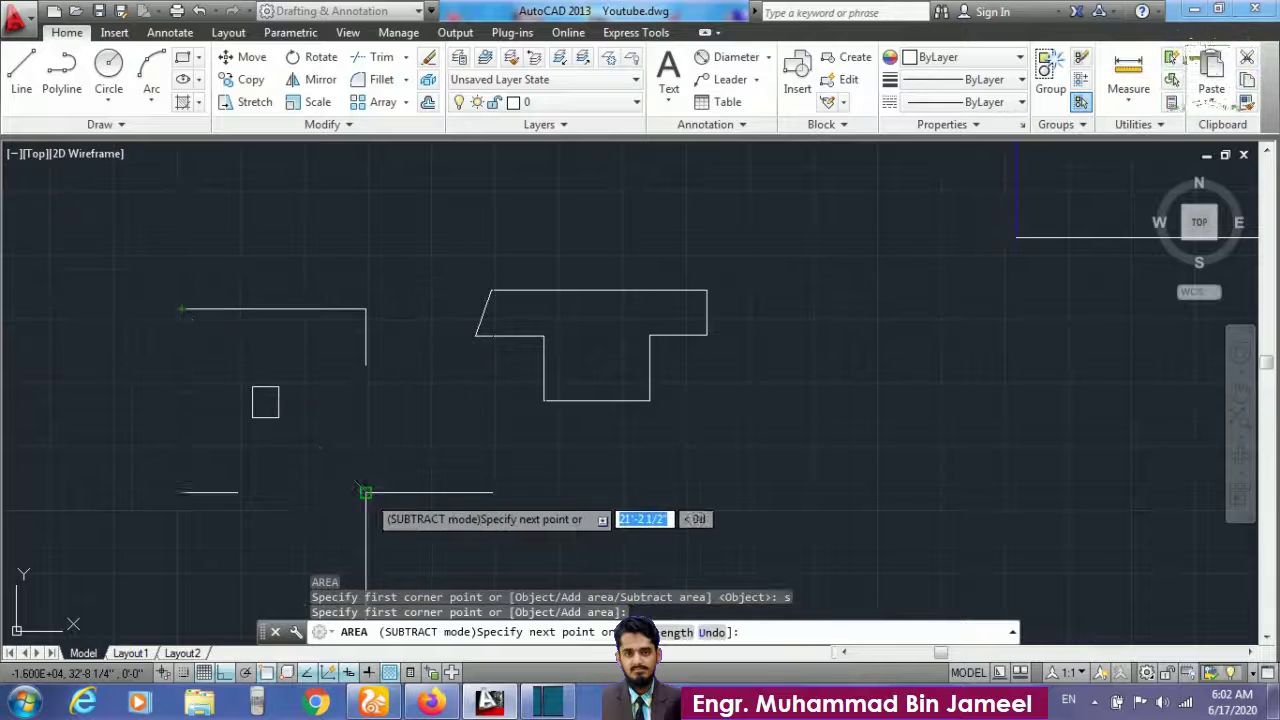
pyautogui.click(366, 309)
pyautogui.click(366, 490)
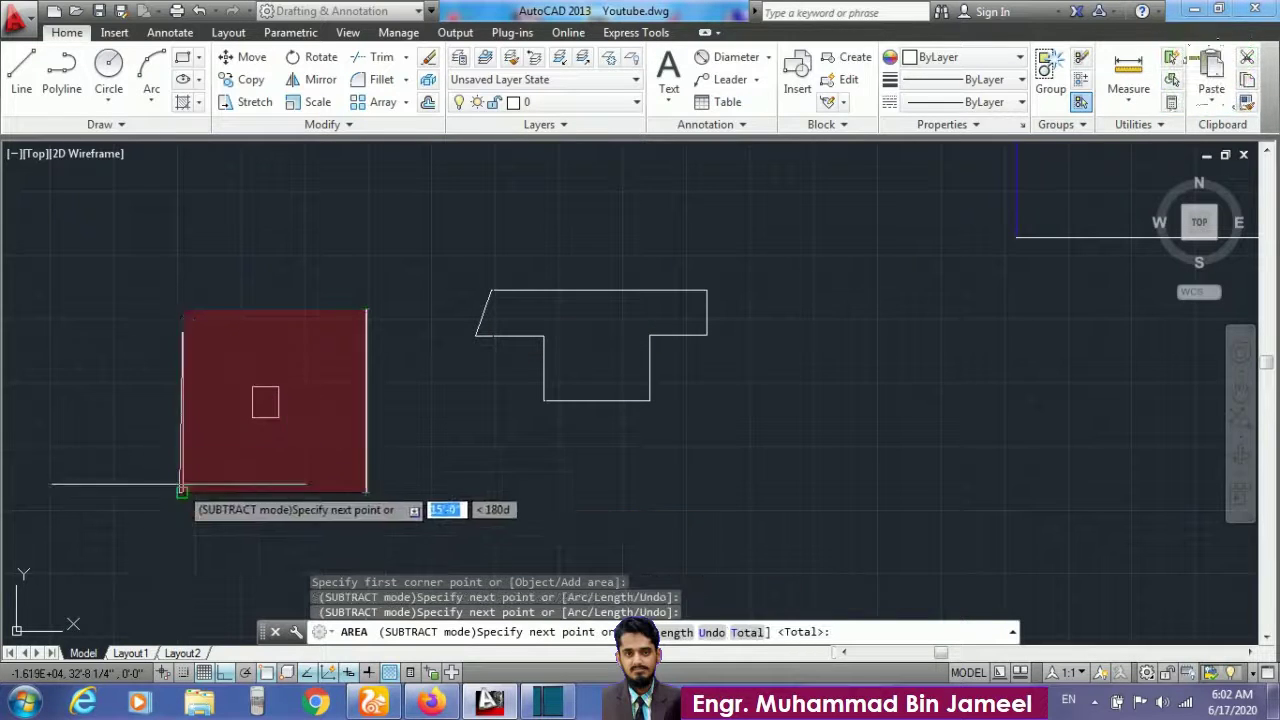
pyautogui.click(182, 491)
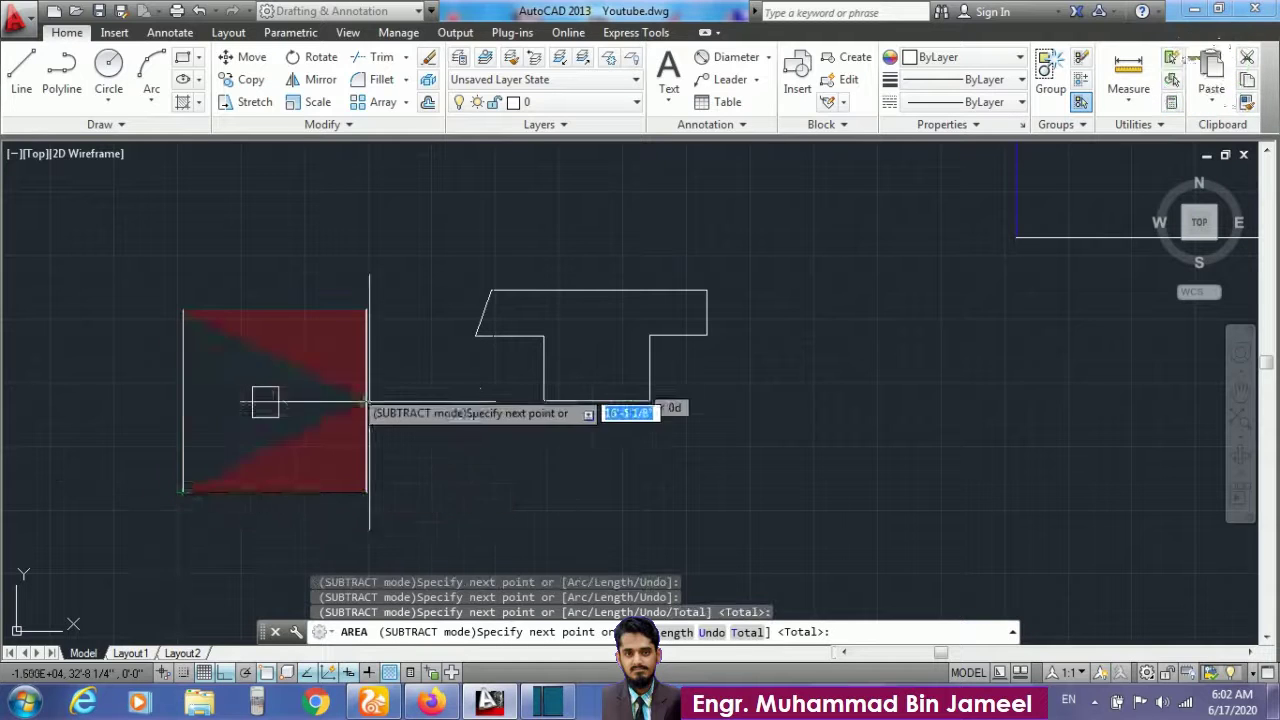
pyautogui.press('Escape')
pyautogui.press('Escape')
pyautogui.press('Escape')
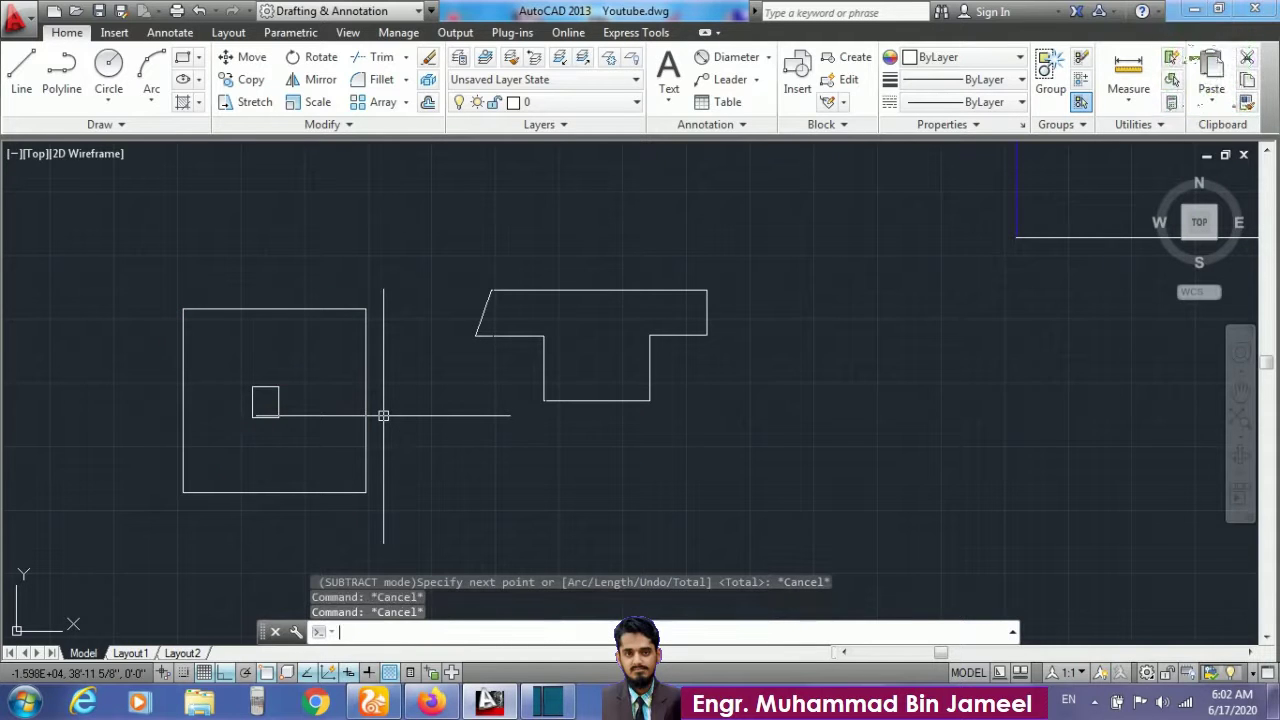
# Step: Try to measure the 15' square by picking its corners with AREA, without an add or subtract option
pyautogui.write('area')
pyautogui.press('Return')
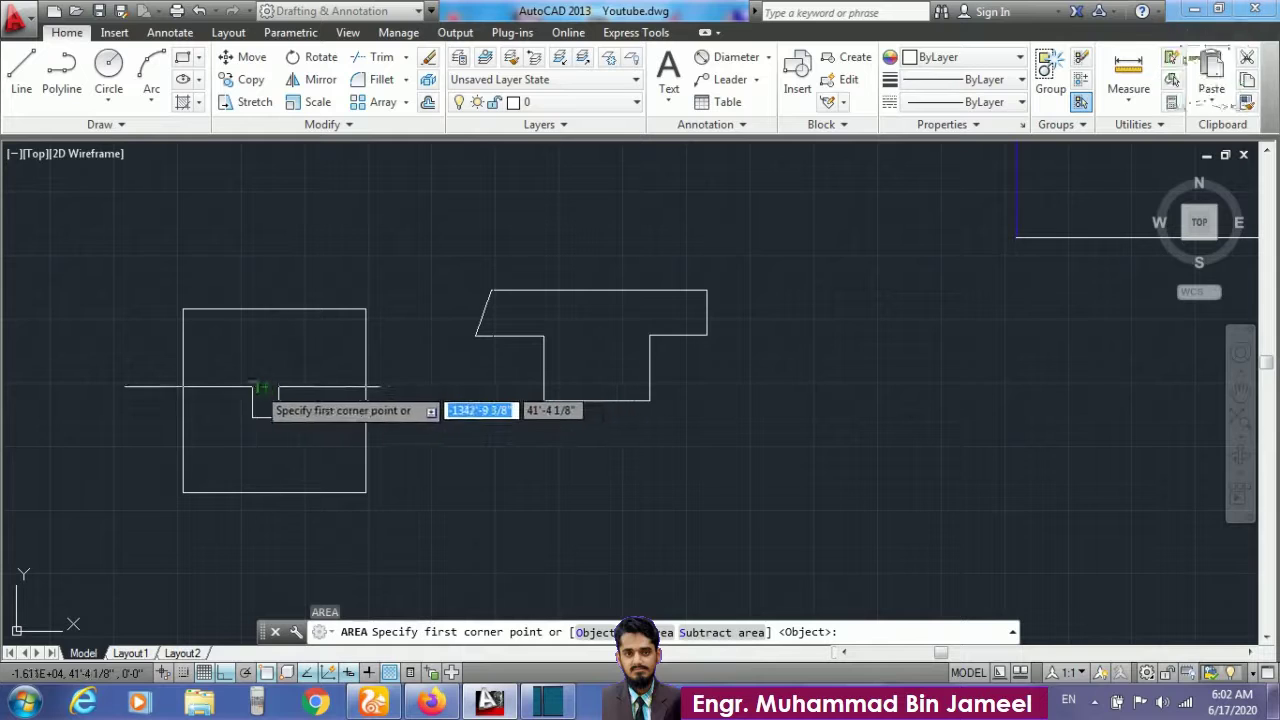
pyautogui.click(183, 309)
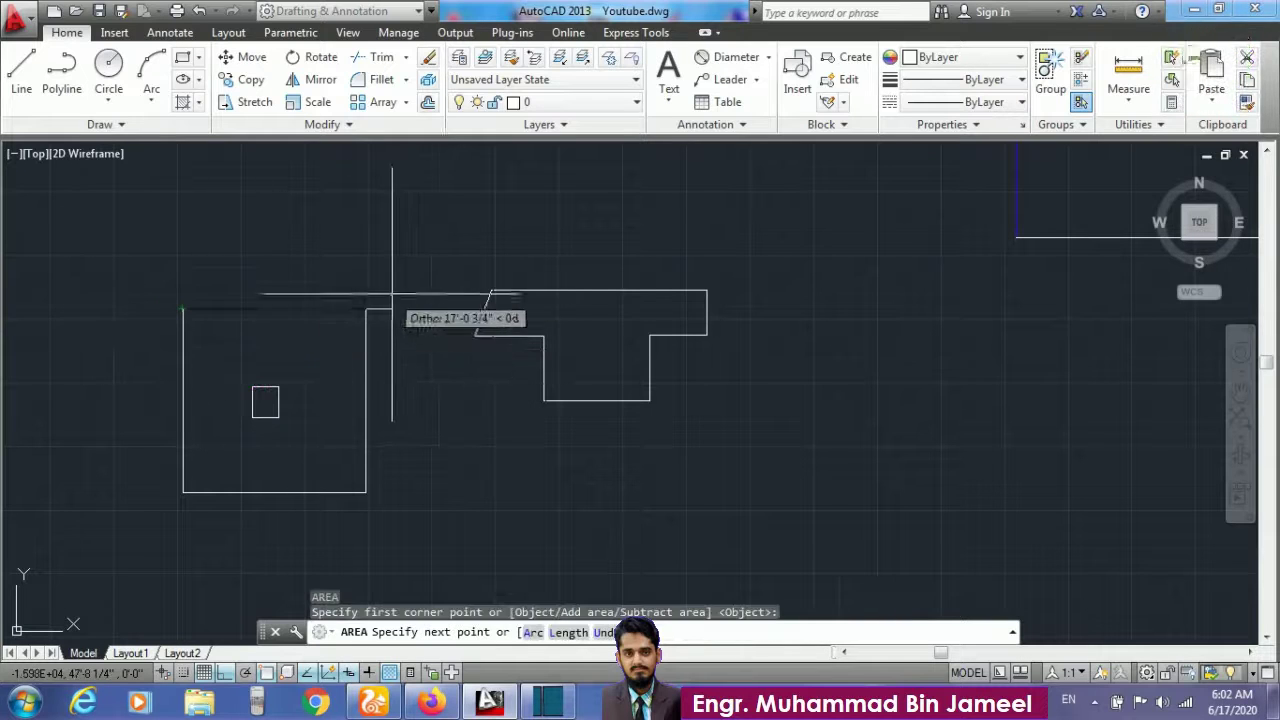
pyautogui.click(366, 309)
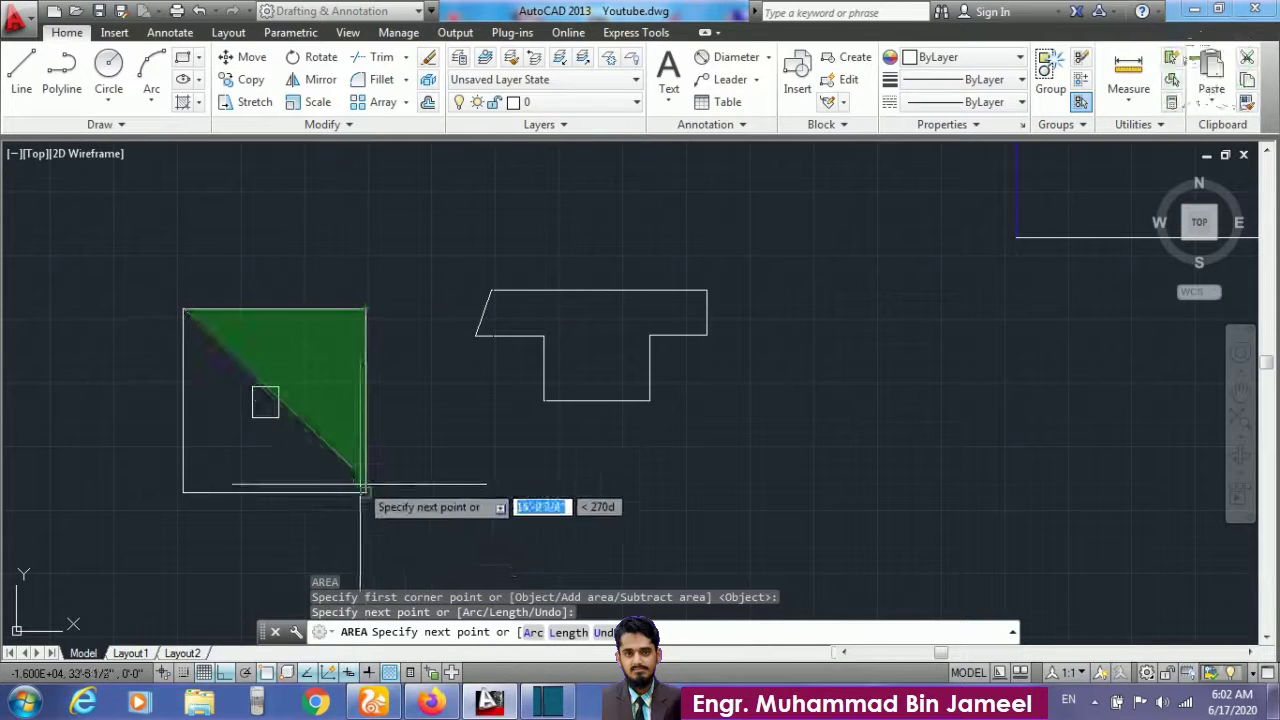
pyautogui.click(365, 491)
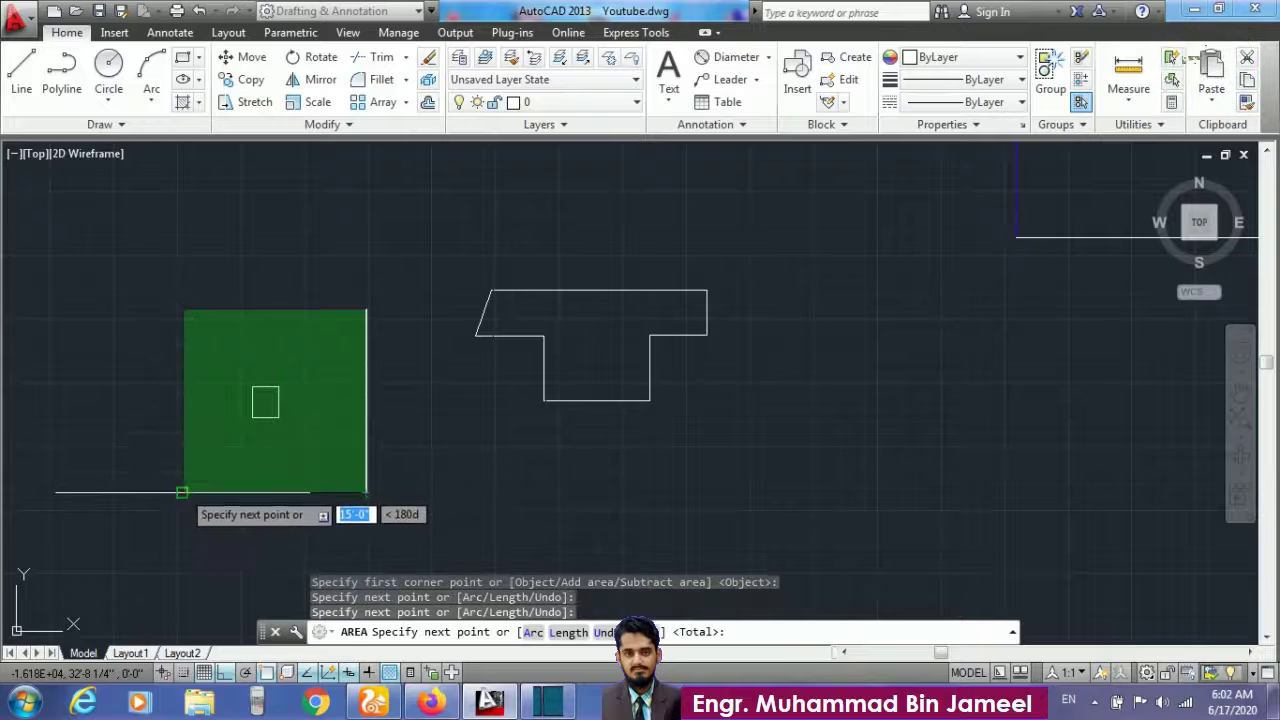
pyautogui.click(182, 492)
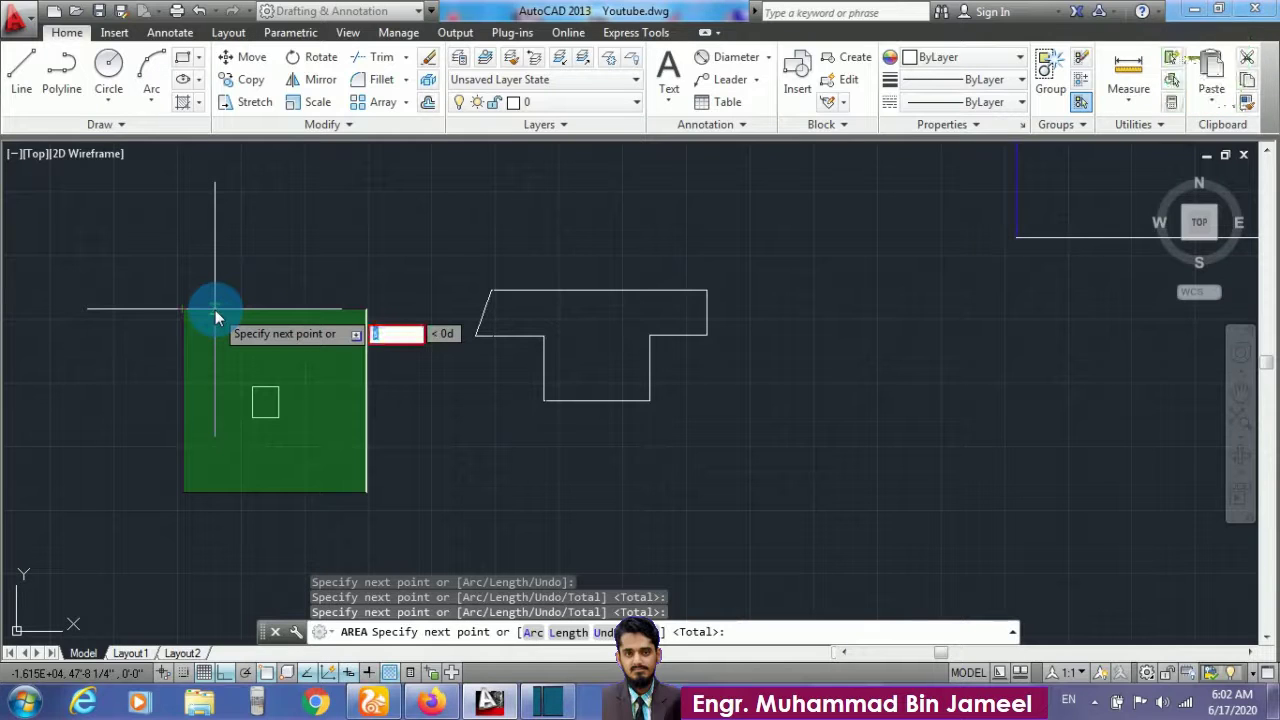
pyautogui.press('Escape')
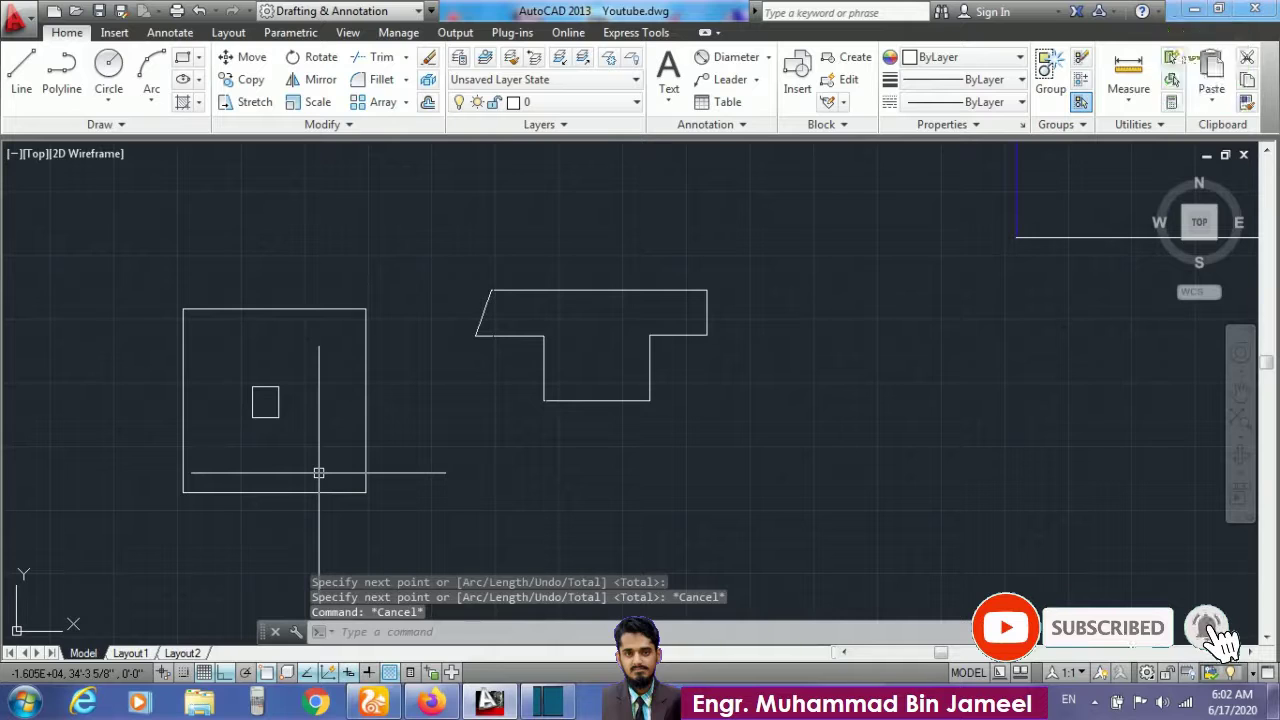
# Step: Try to subtract the small inner rectangle first, using AREA with the Subtract area and Object options
pyautogui.write('area')
pyautogui.press('Return')
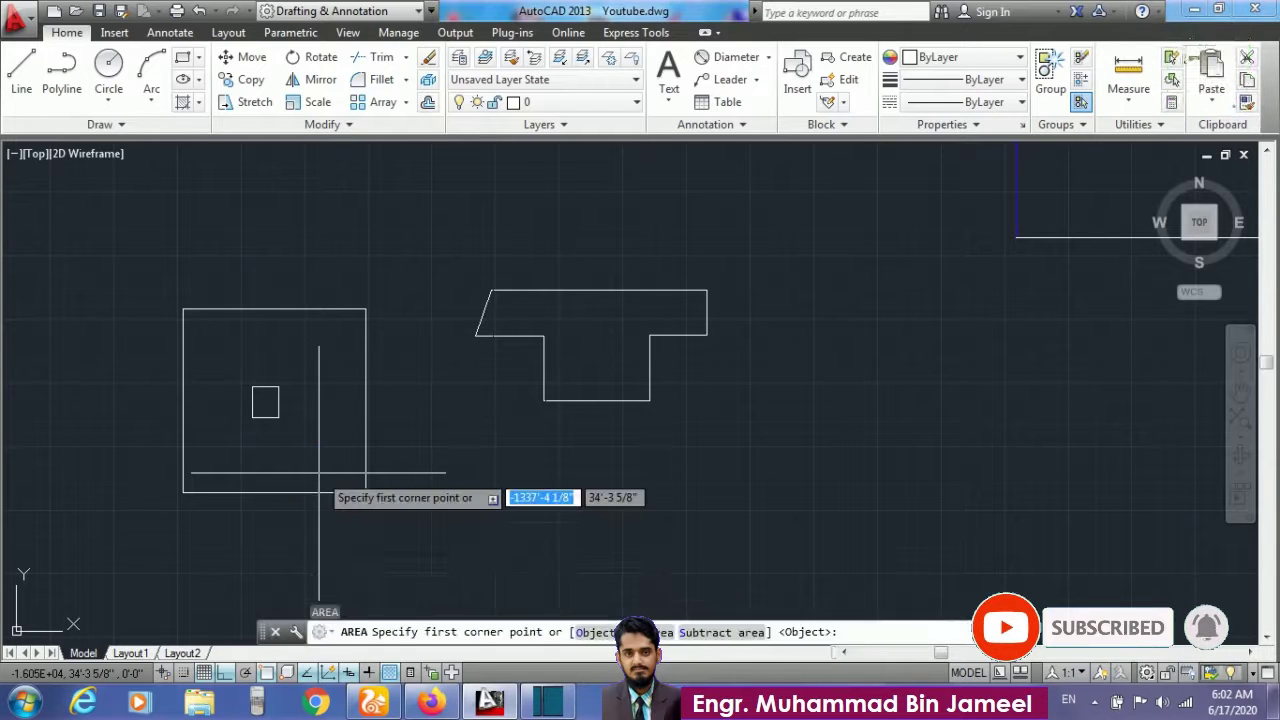
pyautogui.write('s')
pyautogui.press('Return')
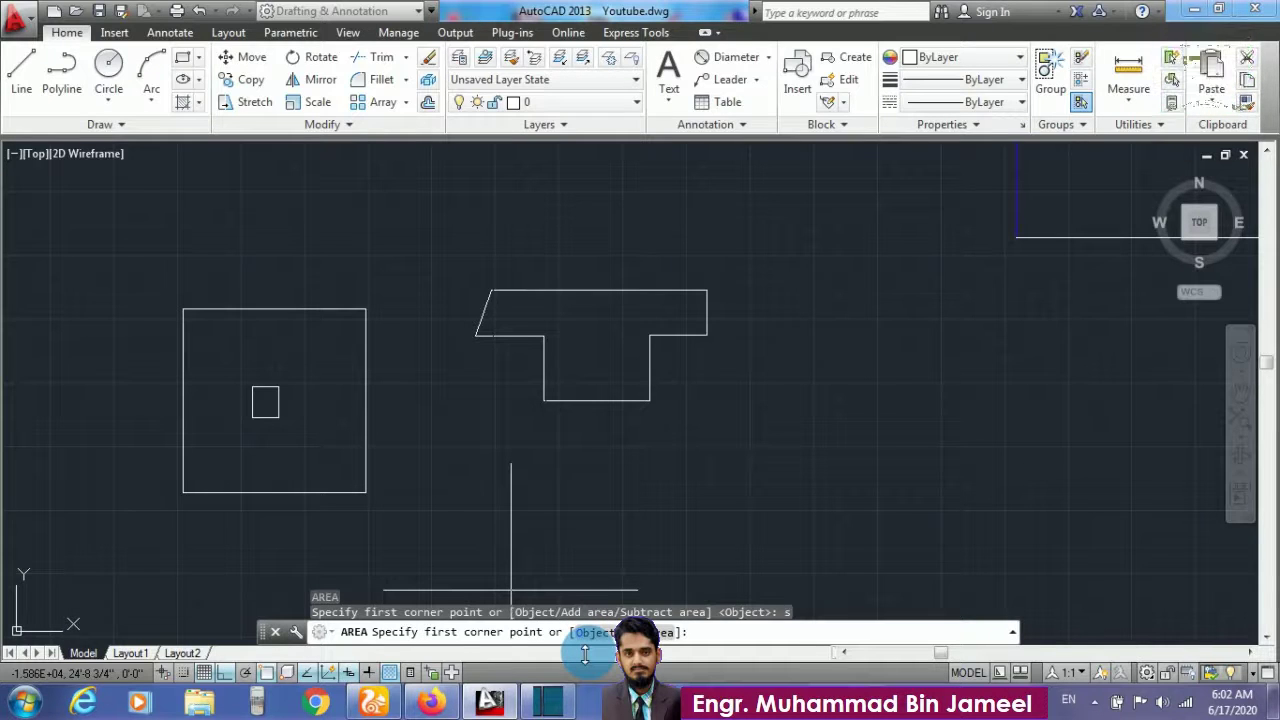
pyautogui.write('o')
pyautogui.press('Return')
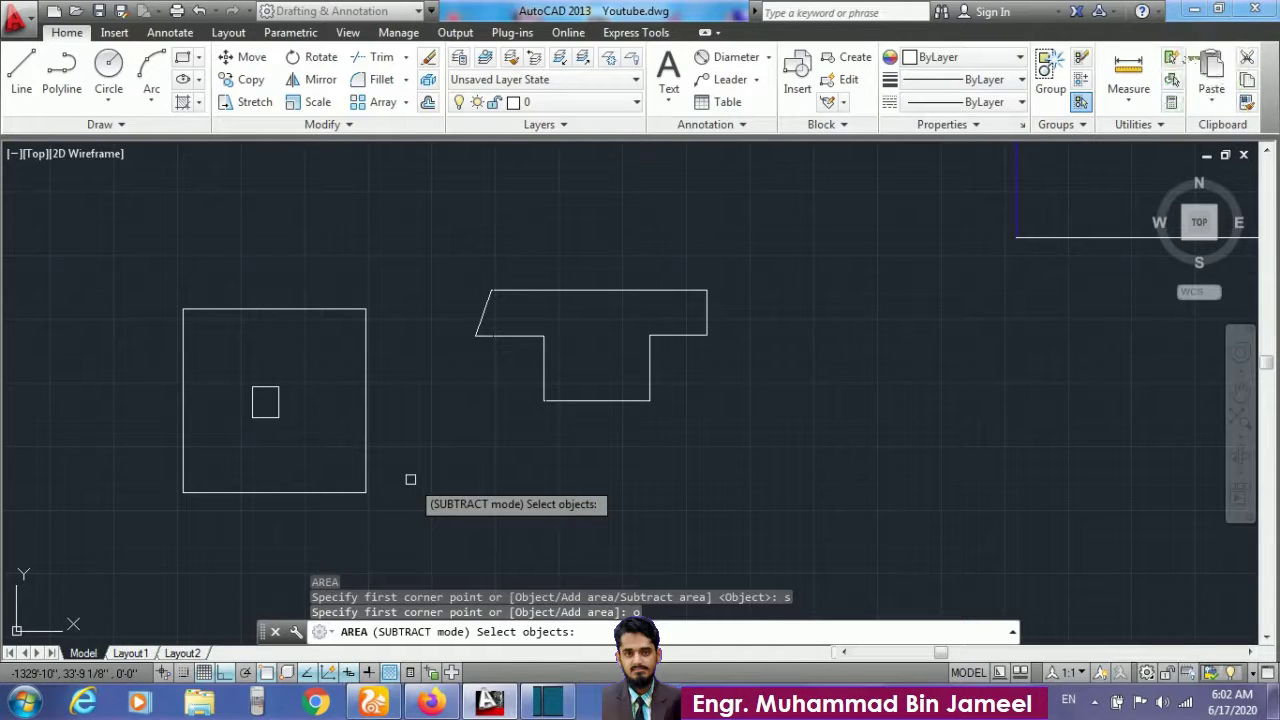
pyautogui.click(279, 405)
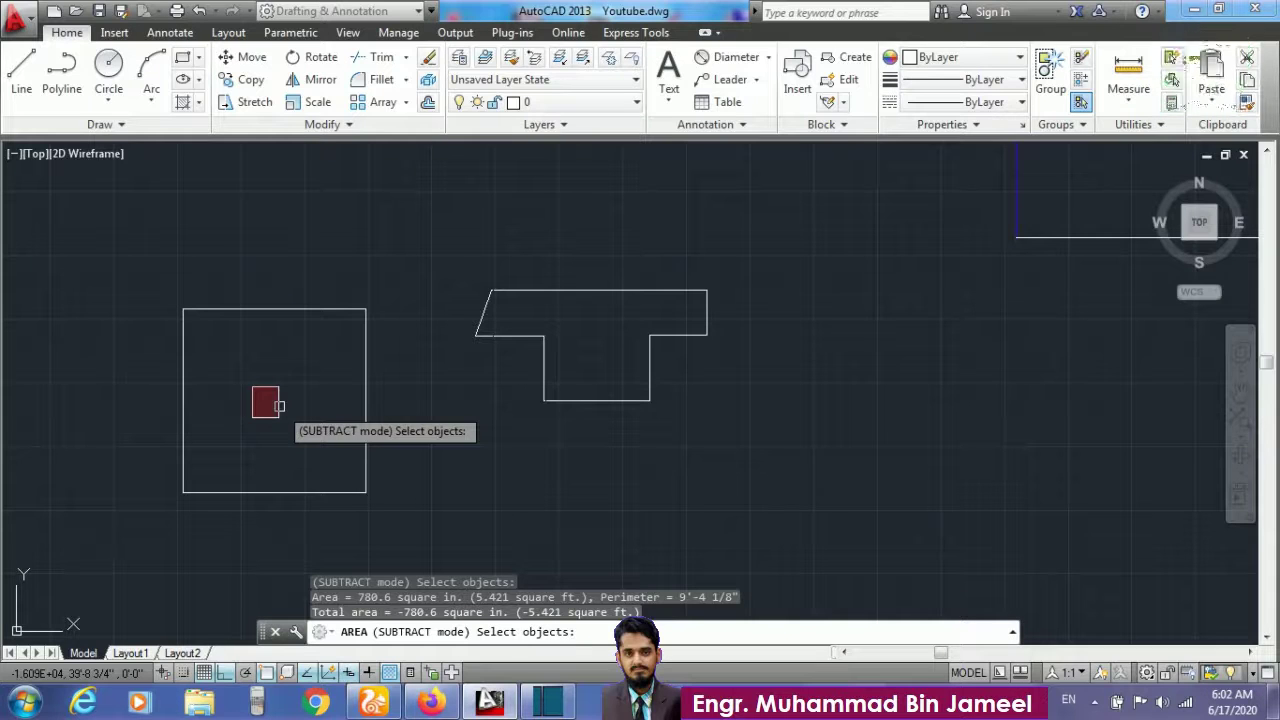
pyautogui.press('Return')
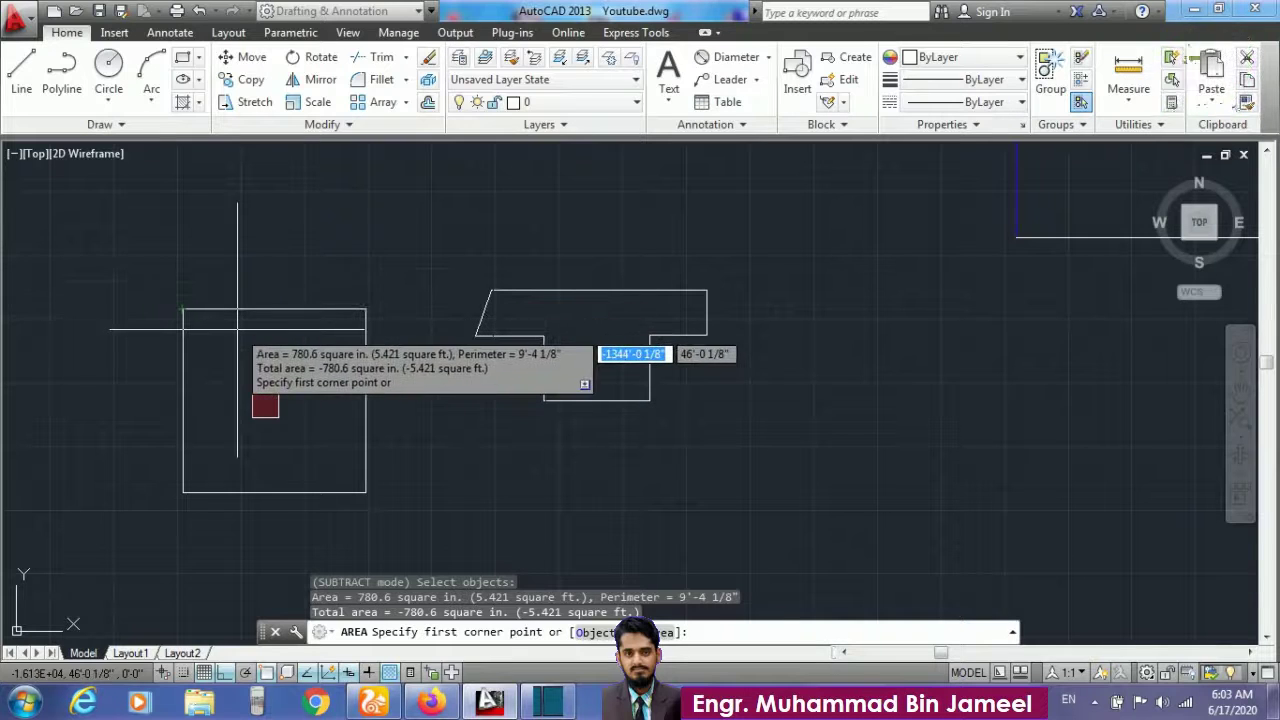
# Step: Try to include the 15' square as an object in the same subtract-mode measurement, and end the command
pyautogui.write('o')
pyautogui.press('Return')
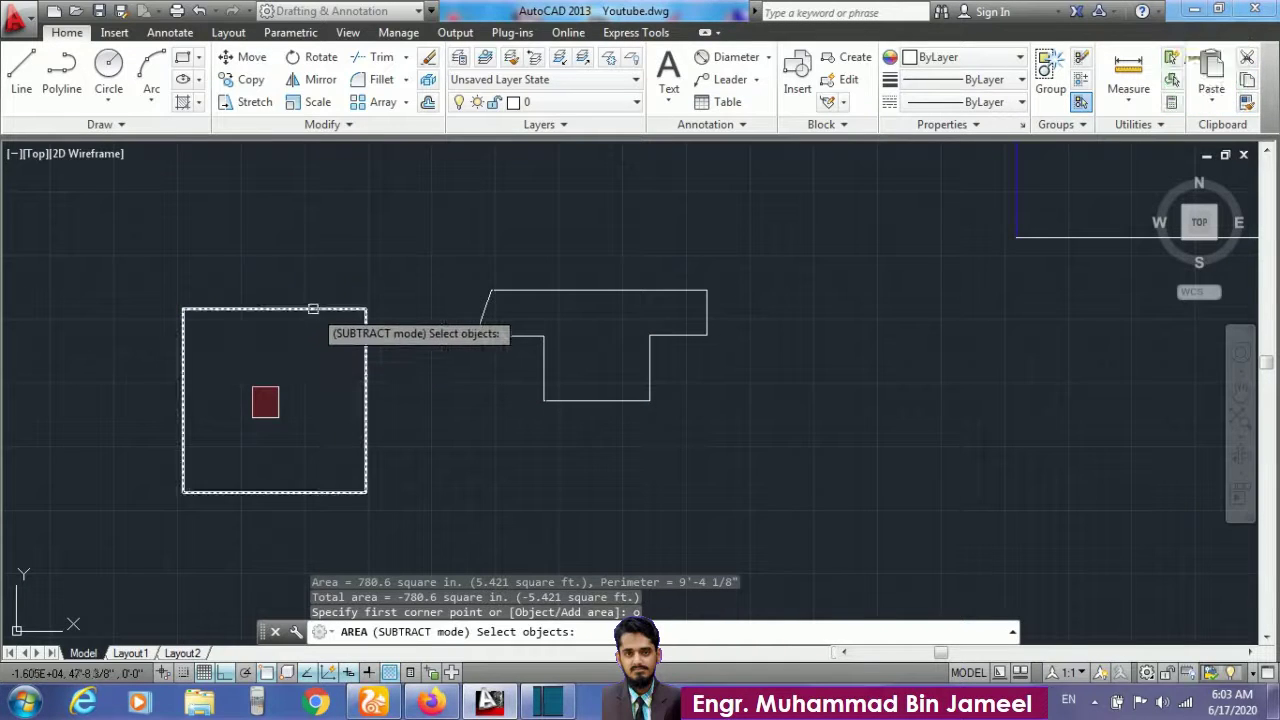
pyautogui.click(313, 309)
pyautogui.press('Return')
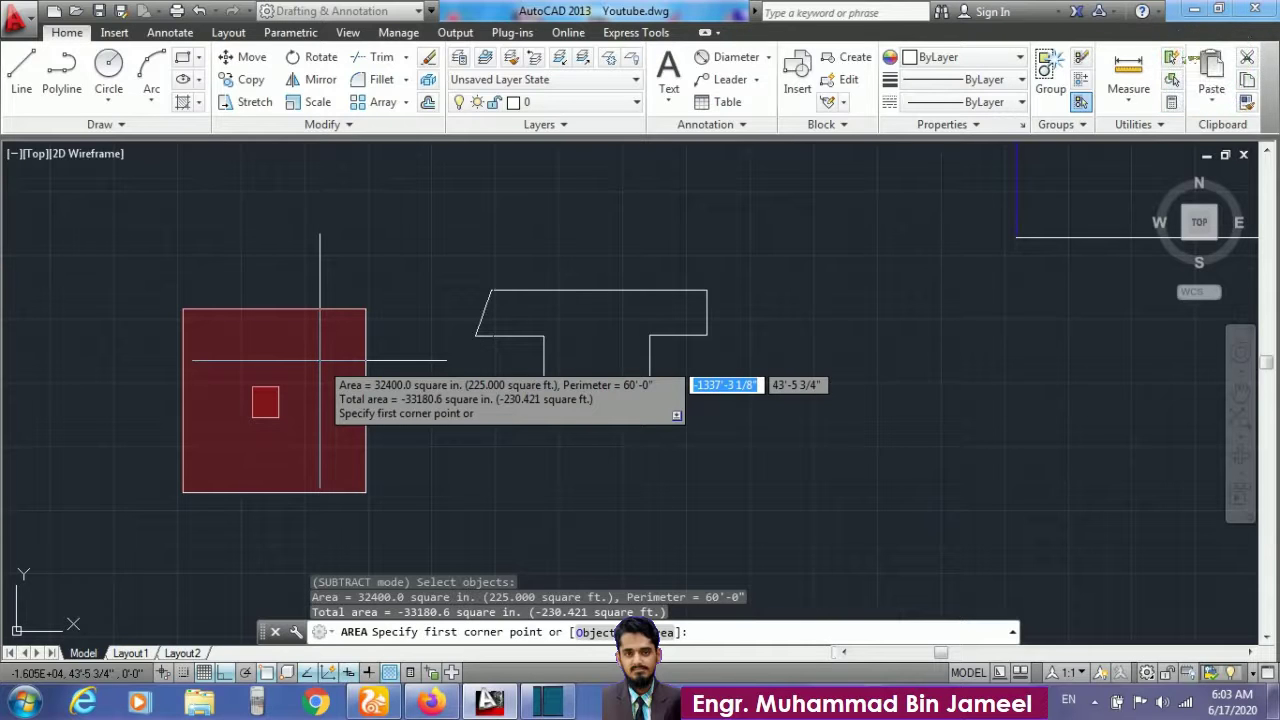
pyautogui.press('Escape')
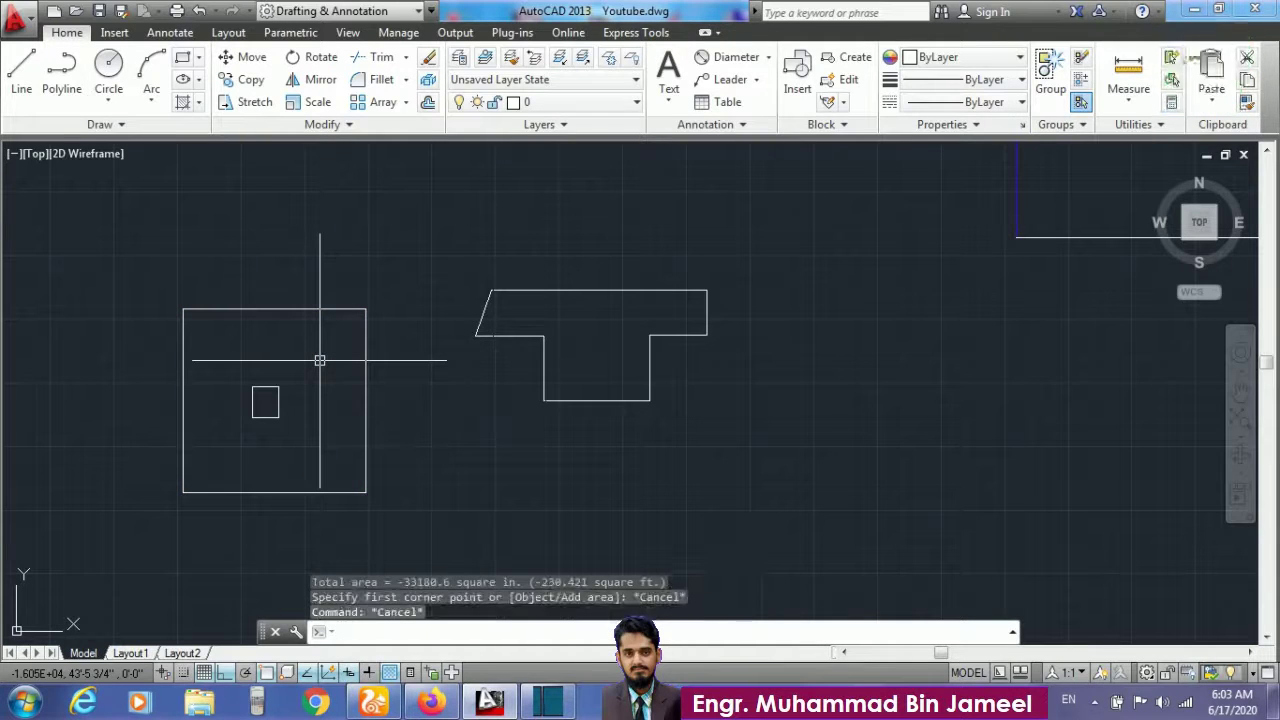
# Step: Measure the area of the 15' square with AREA's Object option
pyautogui.write('aa')
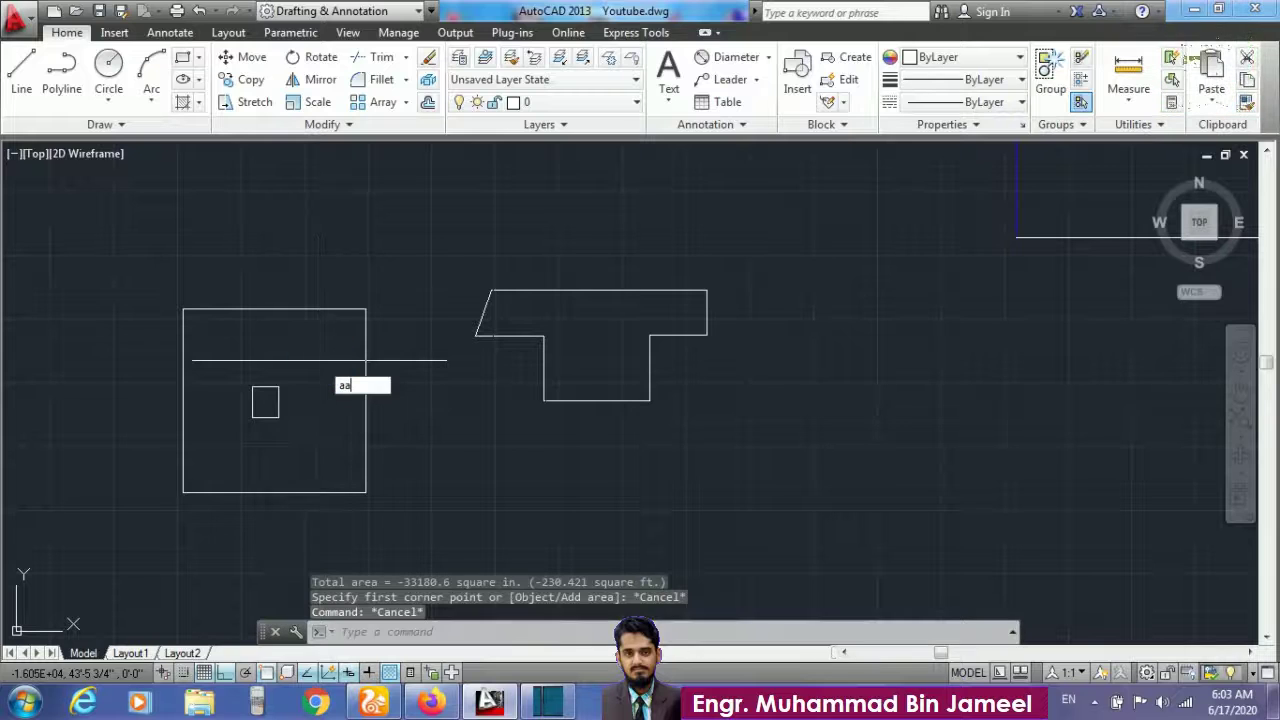
pyautogui.press('Return')
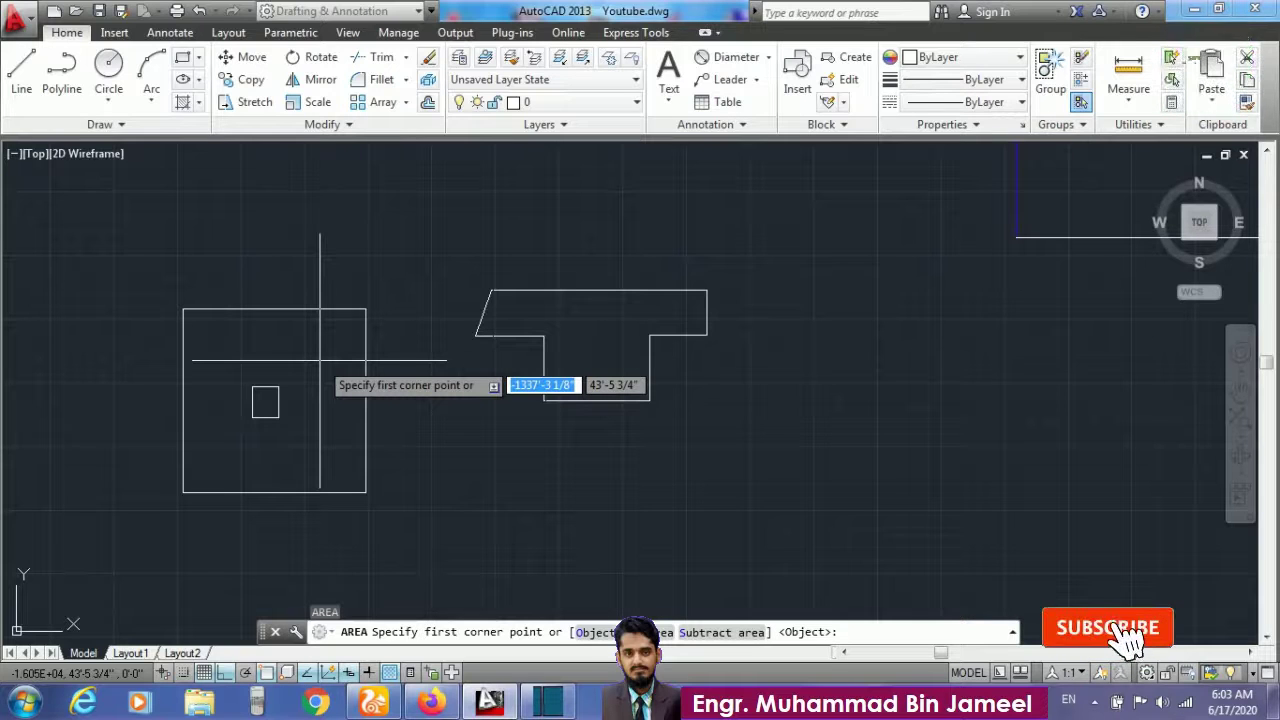
pyautogui.write('o')
pyautogui.press('Return')
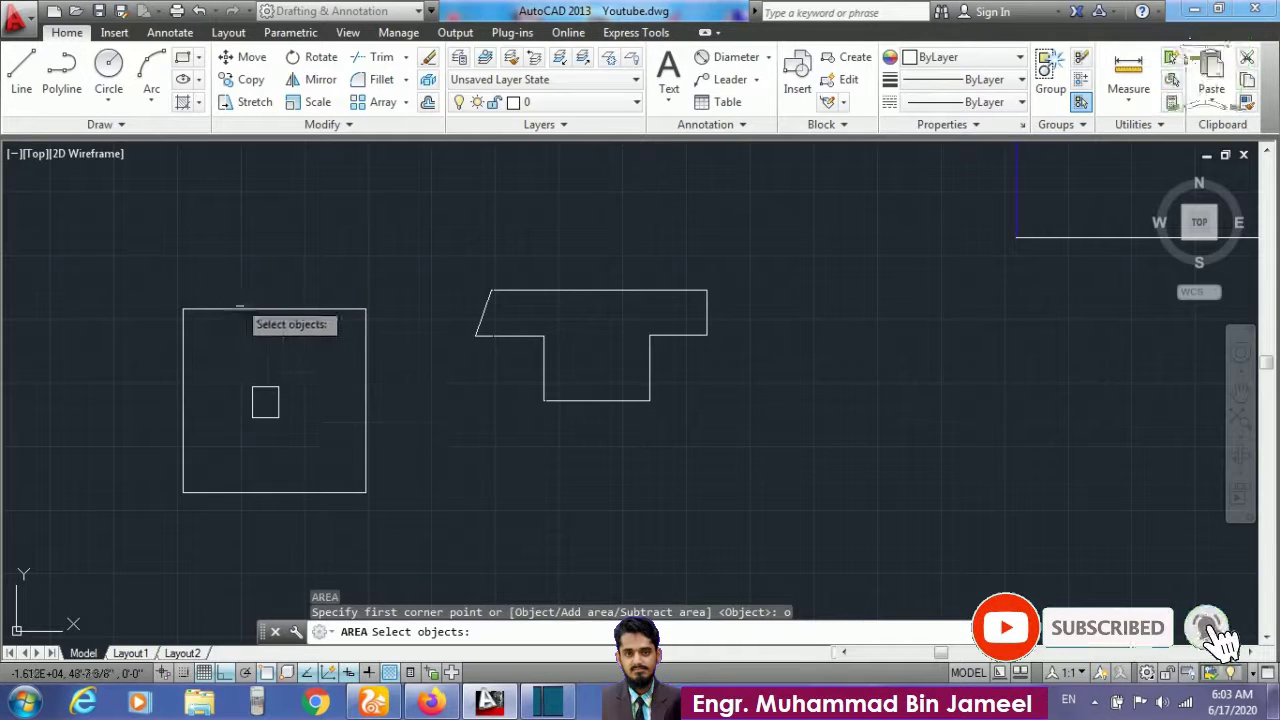
pyautogui.click(243, 311)
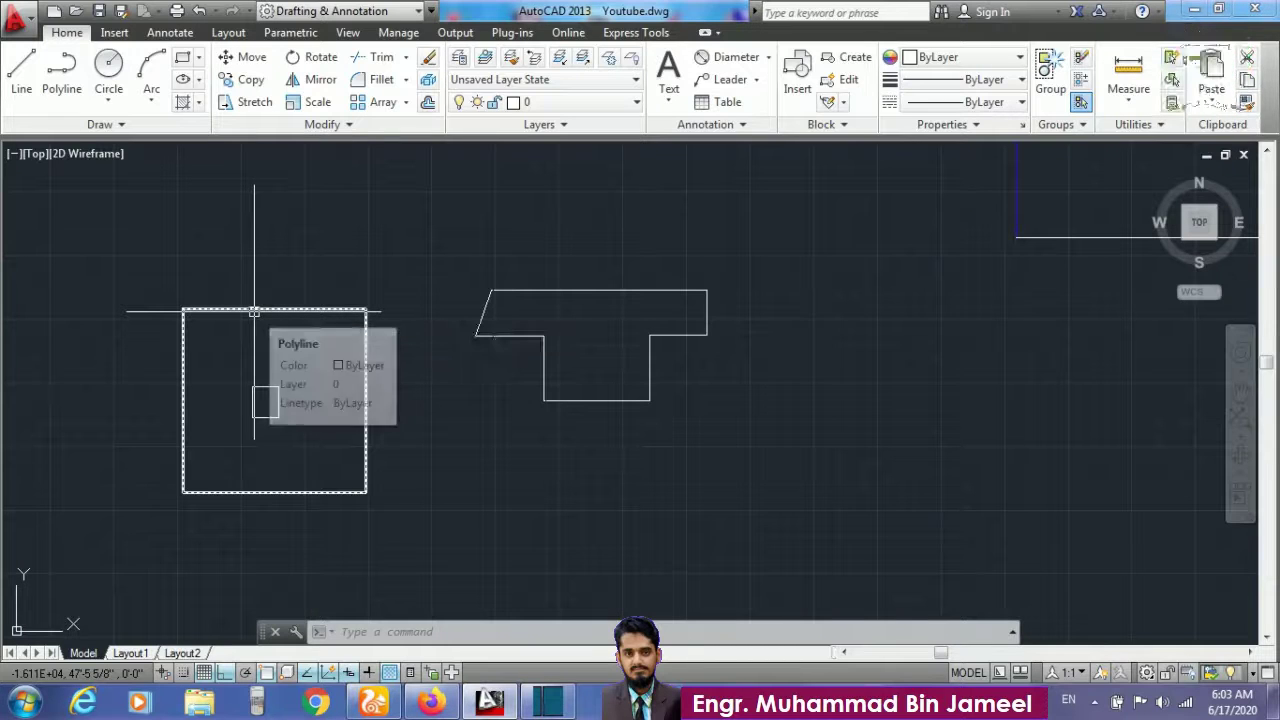
pyautogui.press('Escape')
# Step: Add the 15' square to a new running area total with AREA's Add area option by picking its corners
pyautogui.write('aa')
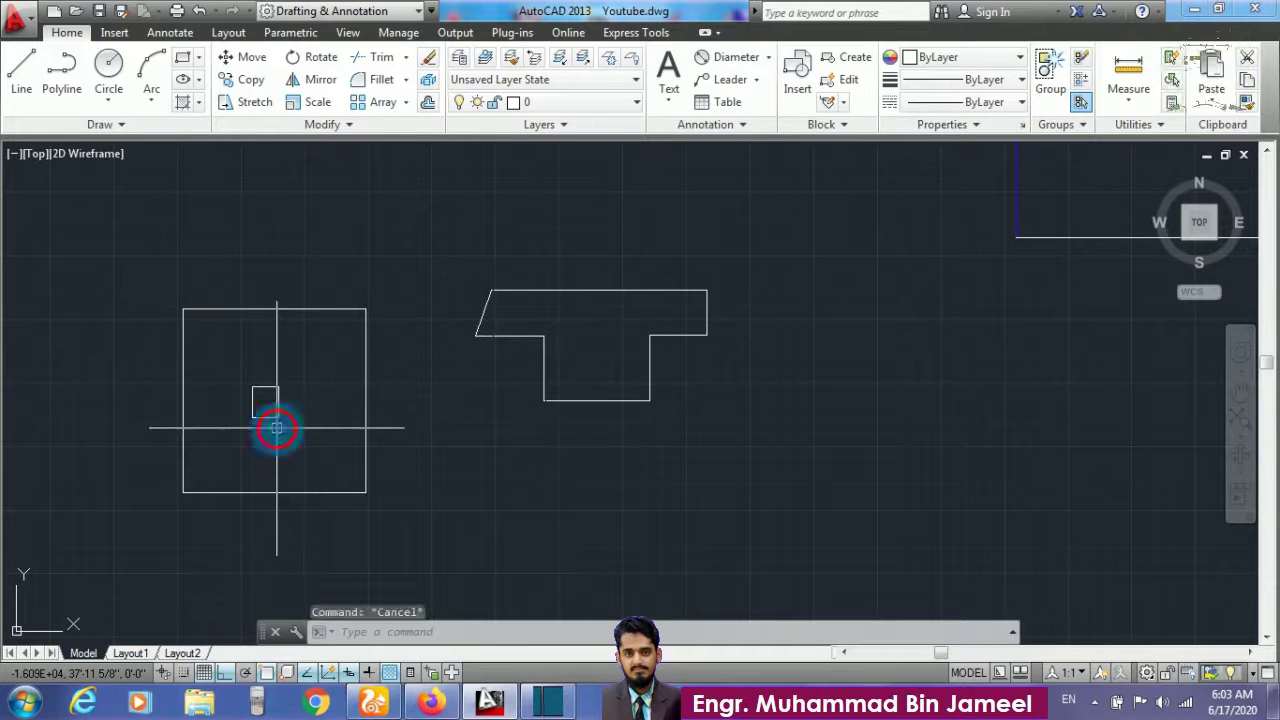
pyautogui.press('Return')
pyautogui.write('s')
pyautogui.press('Return')
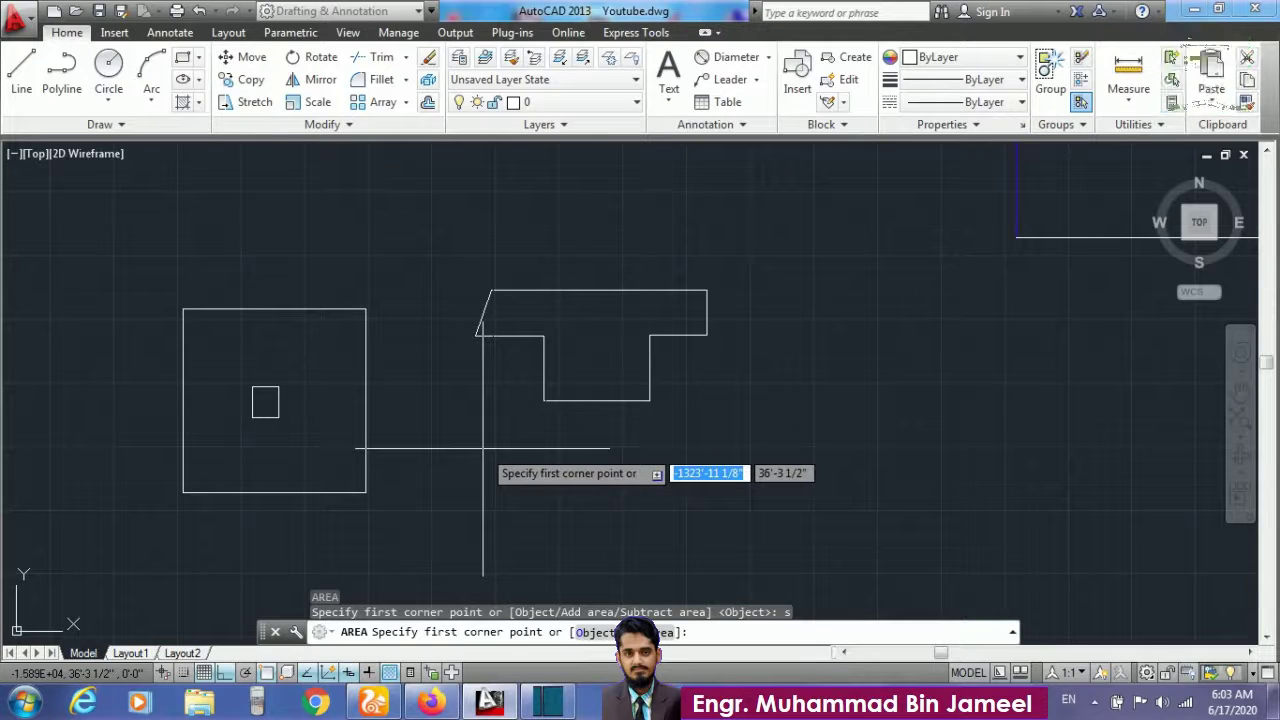
pyautogui.write('a')
pyautogui.press('Return')
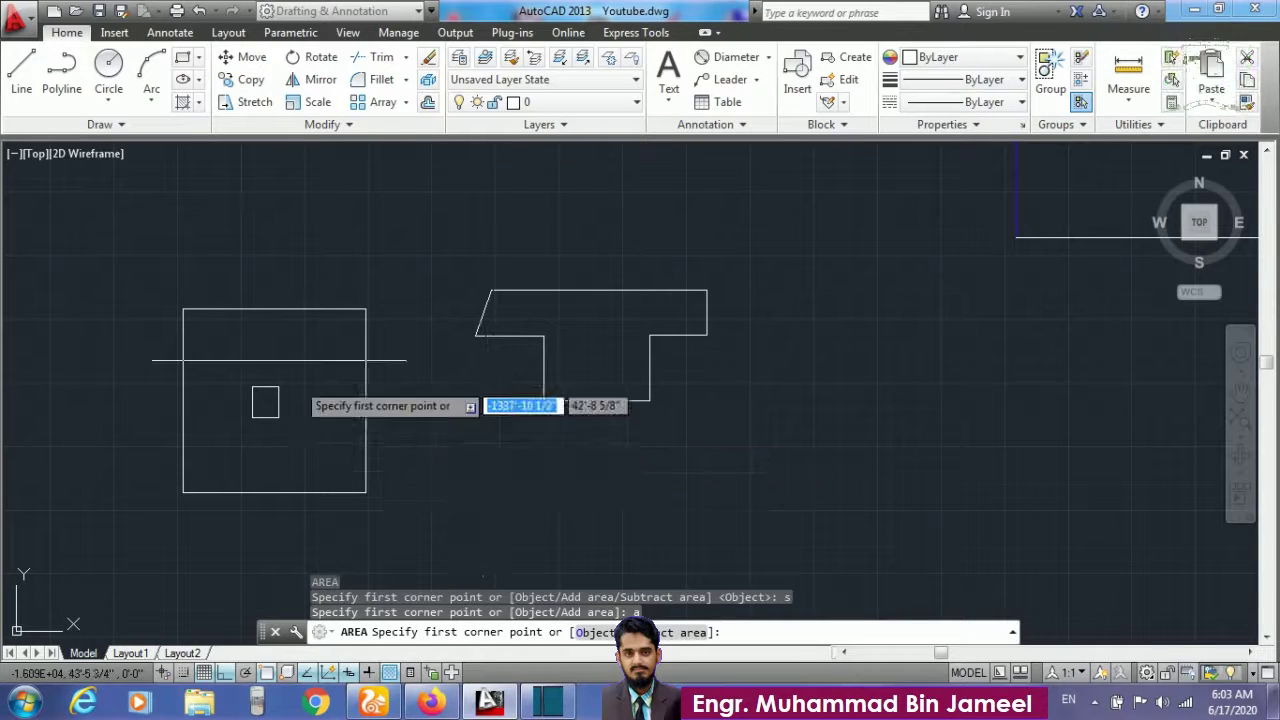
pyautogui.click(183, 309)
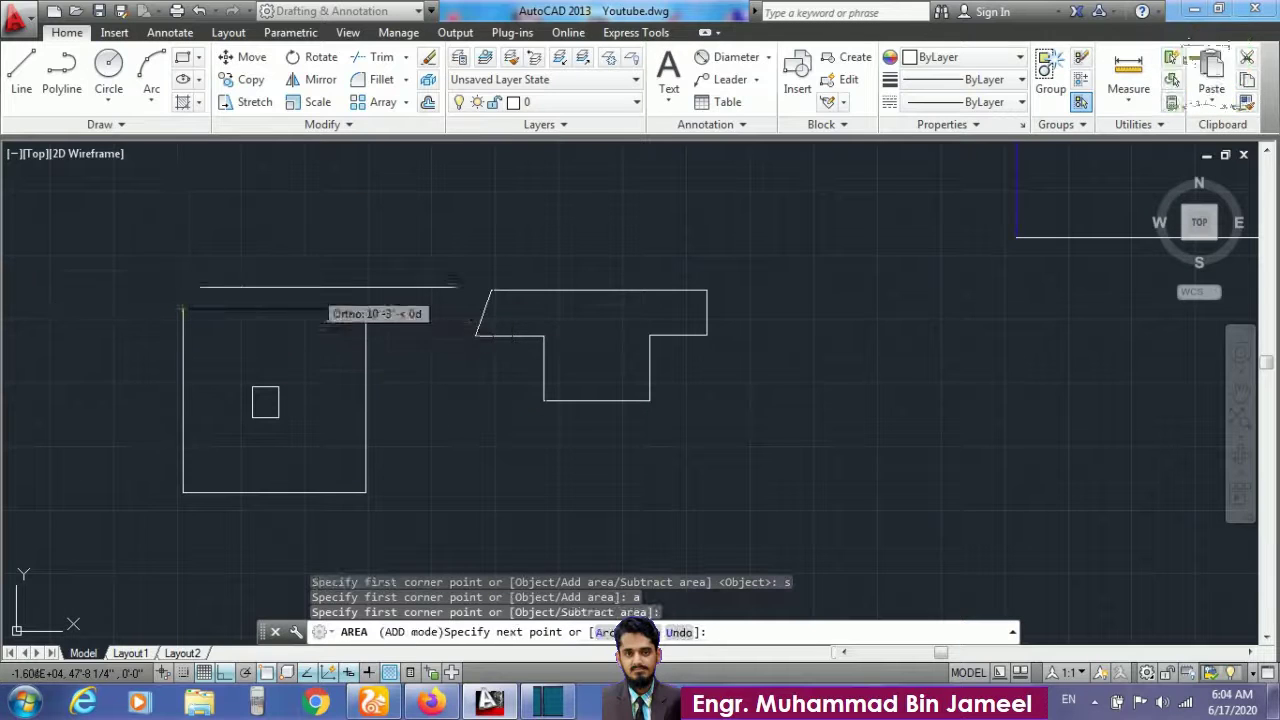
pyautogui.click(366, 309)
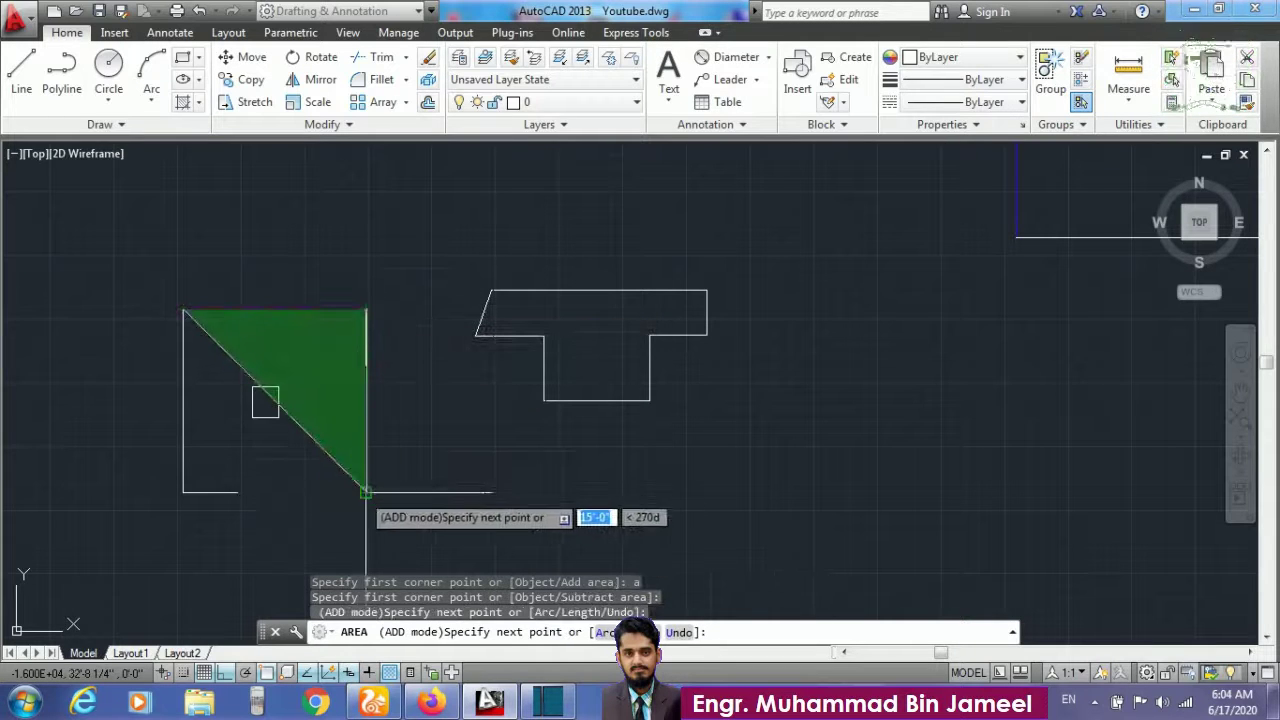
pyautogui.click(366, 490)
pyautogui.click(183, 491)
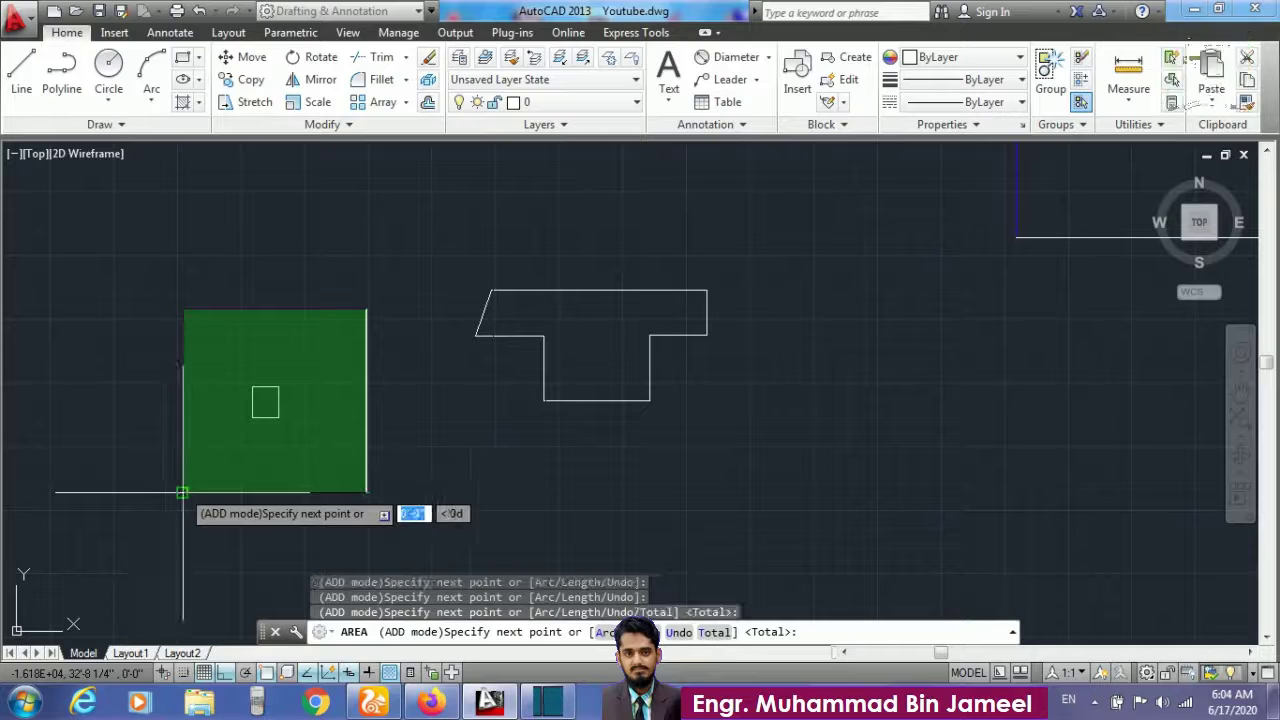
pyautogui.click(183, 309)
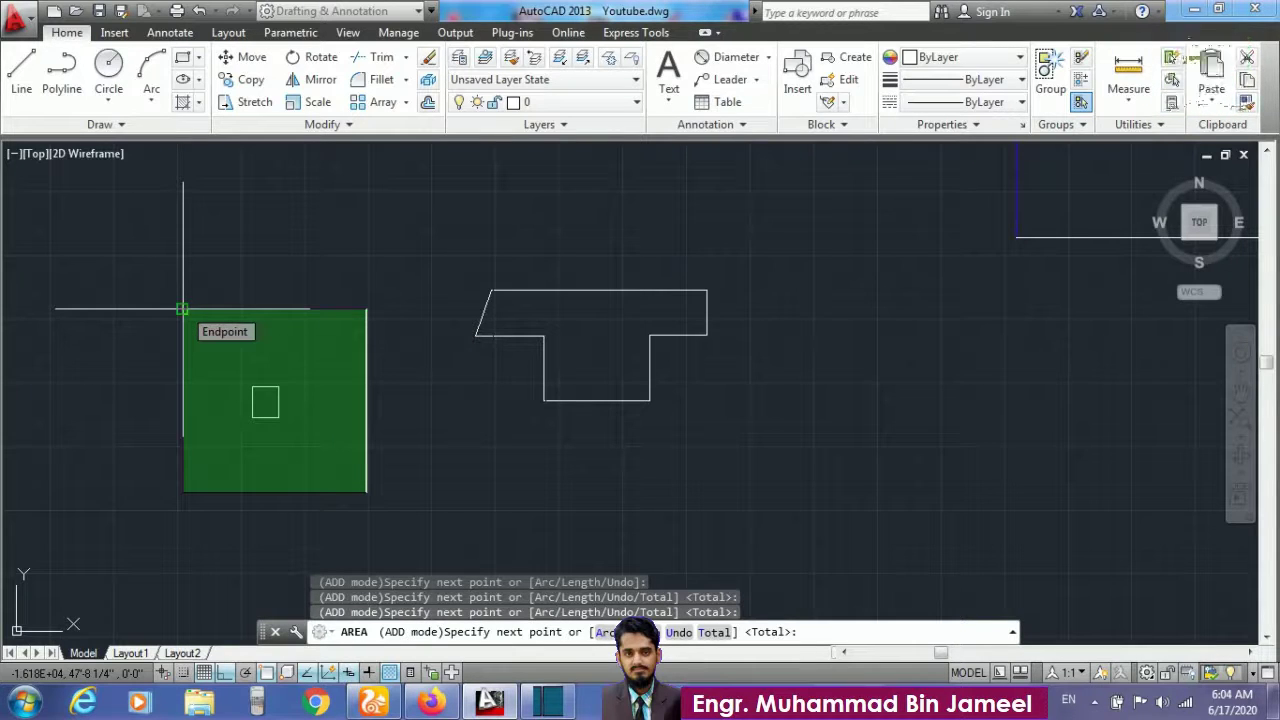
pyautogui.press('Return')
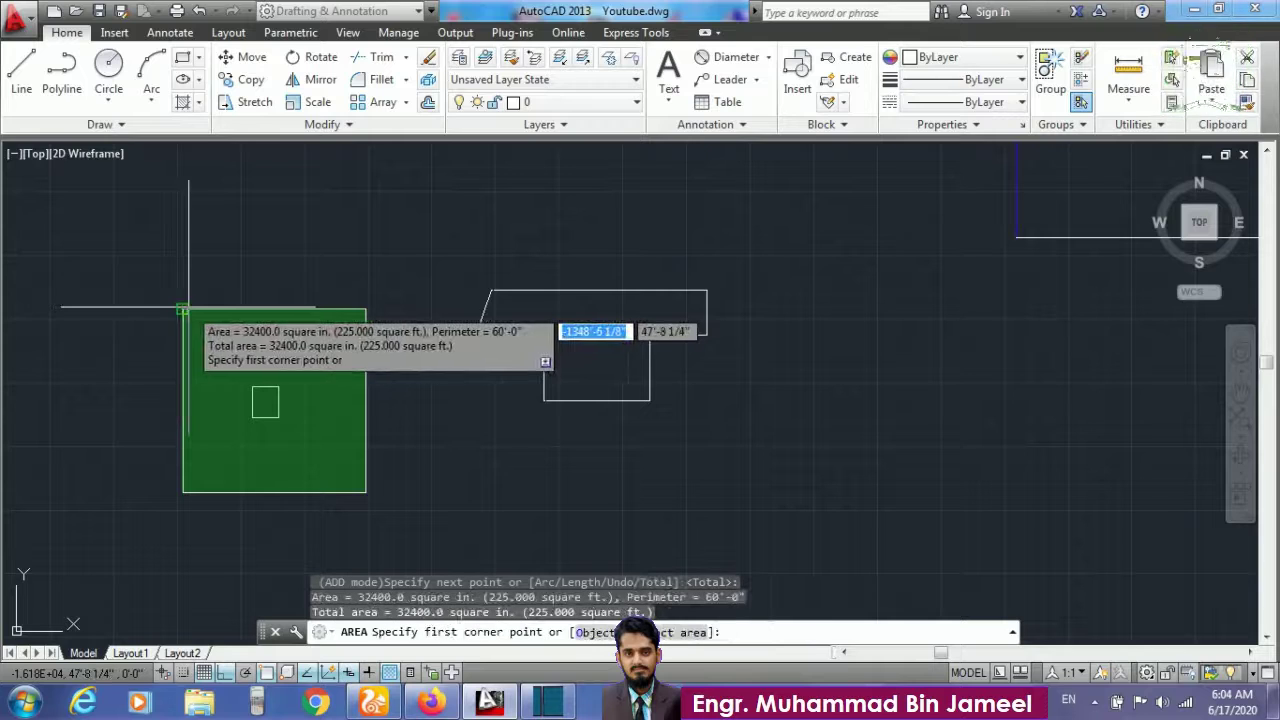
# Step: Subtract the small inner rectangle from the running total by picking its four corners, and end the measurement
pyautogui.write('s')
pyautogui.press('Return')
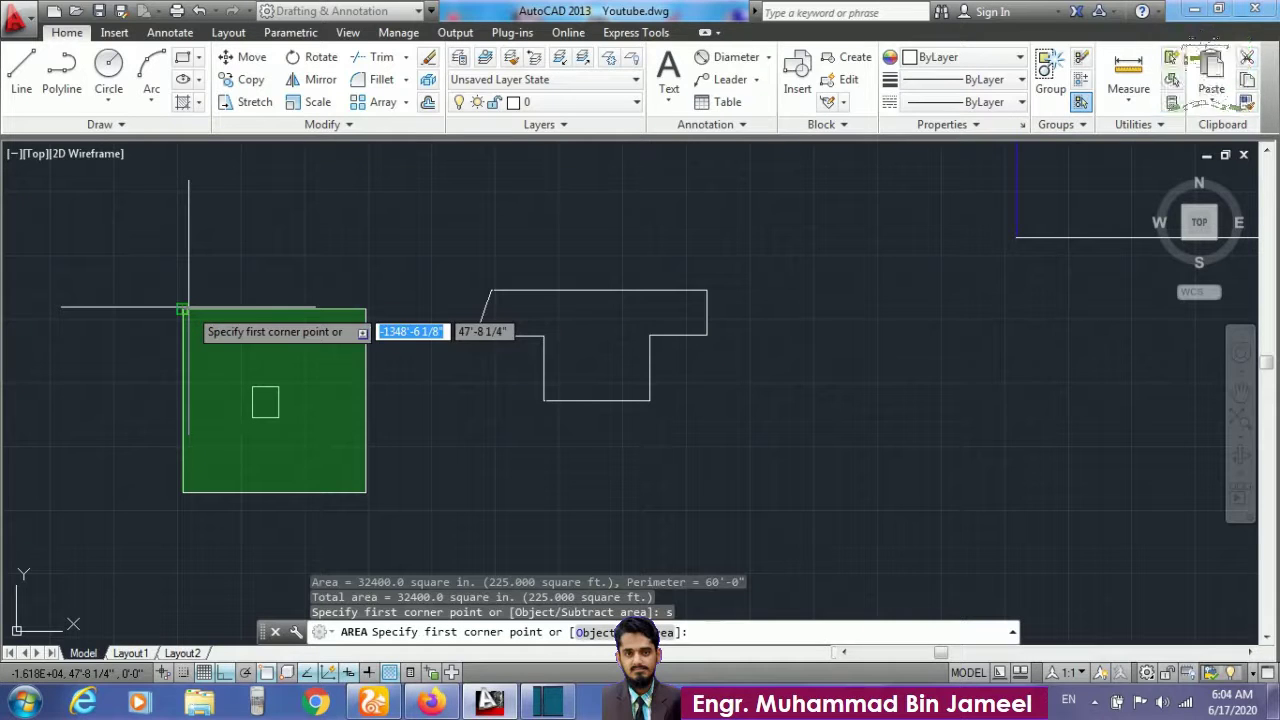
pyautogui.click(253, 387)
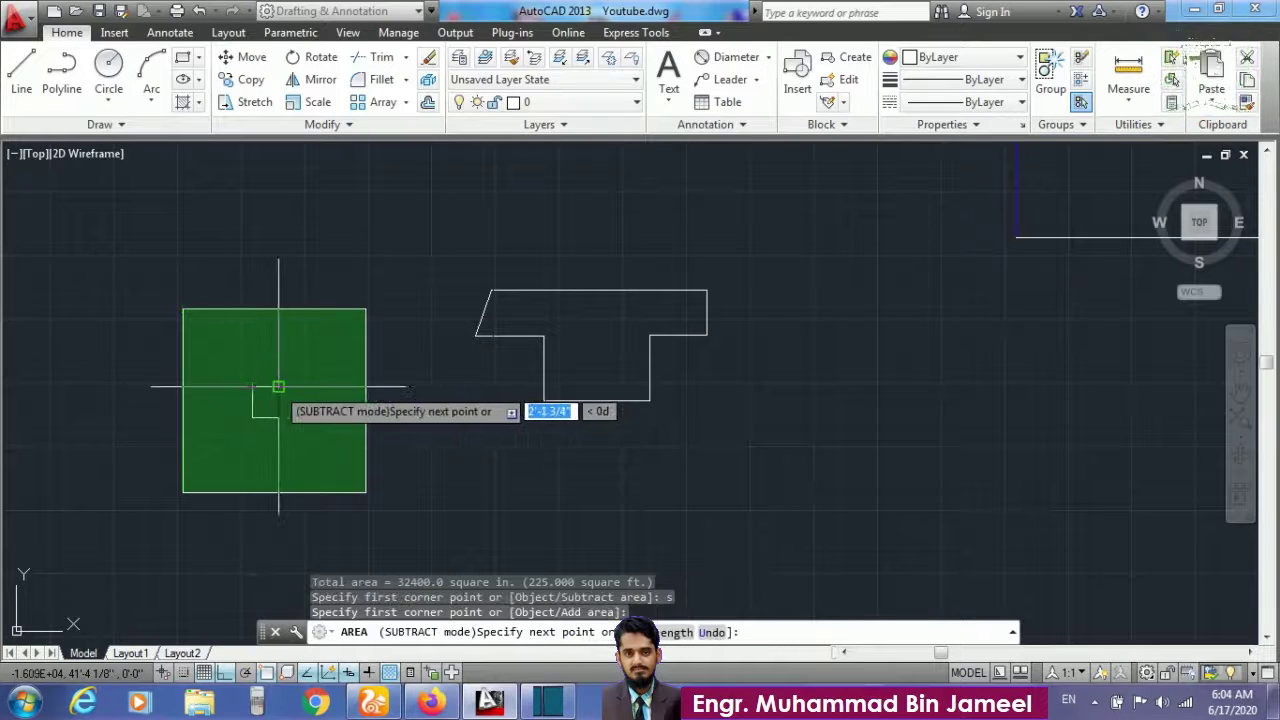
pyautogui.click(279, 387)
pyautogui.click(279, 417)
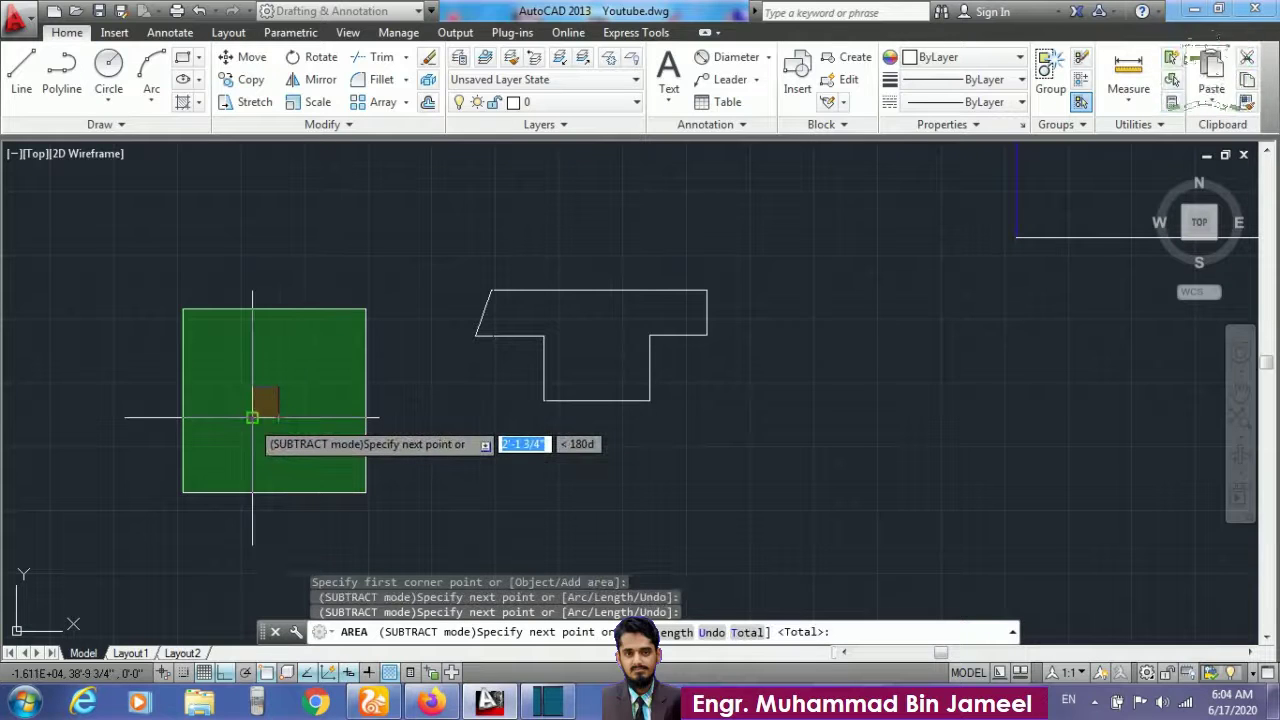
pyautogui.click(253, 417)
pyautogui.press('Return')
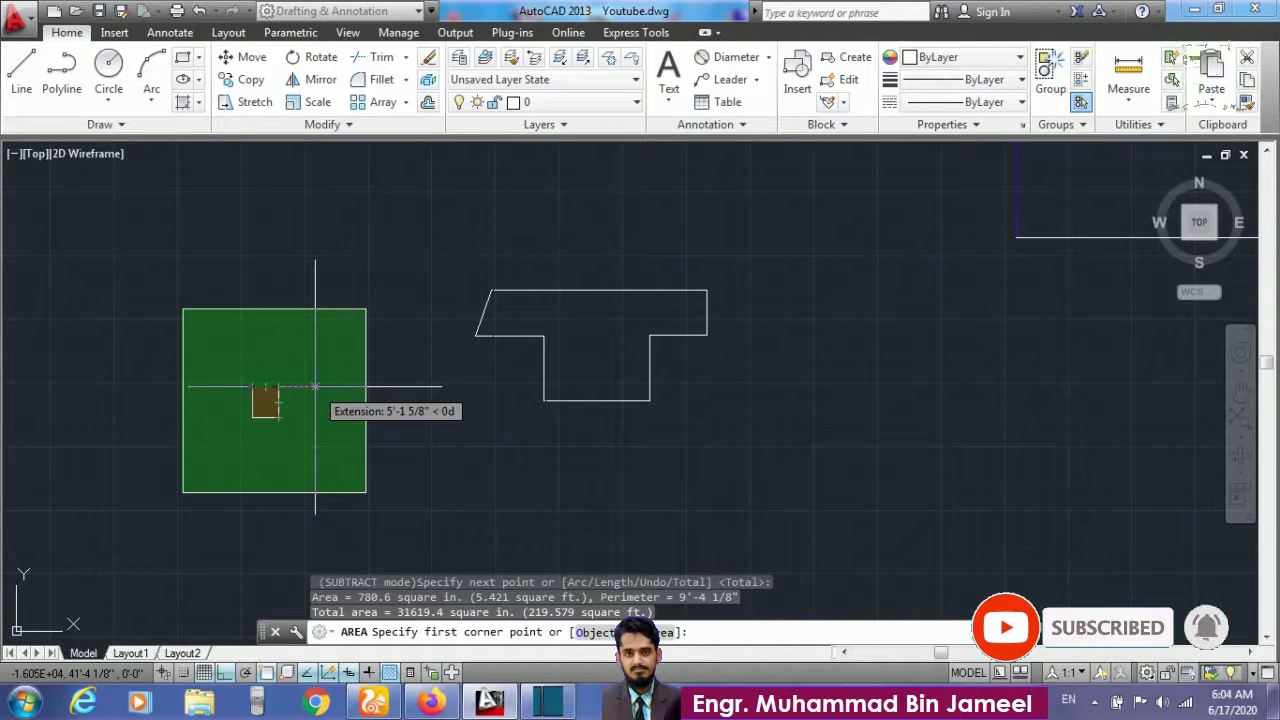
pyautogui.press('Escape')
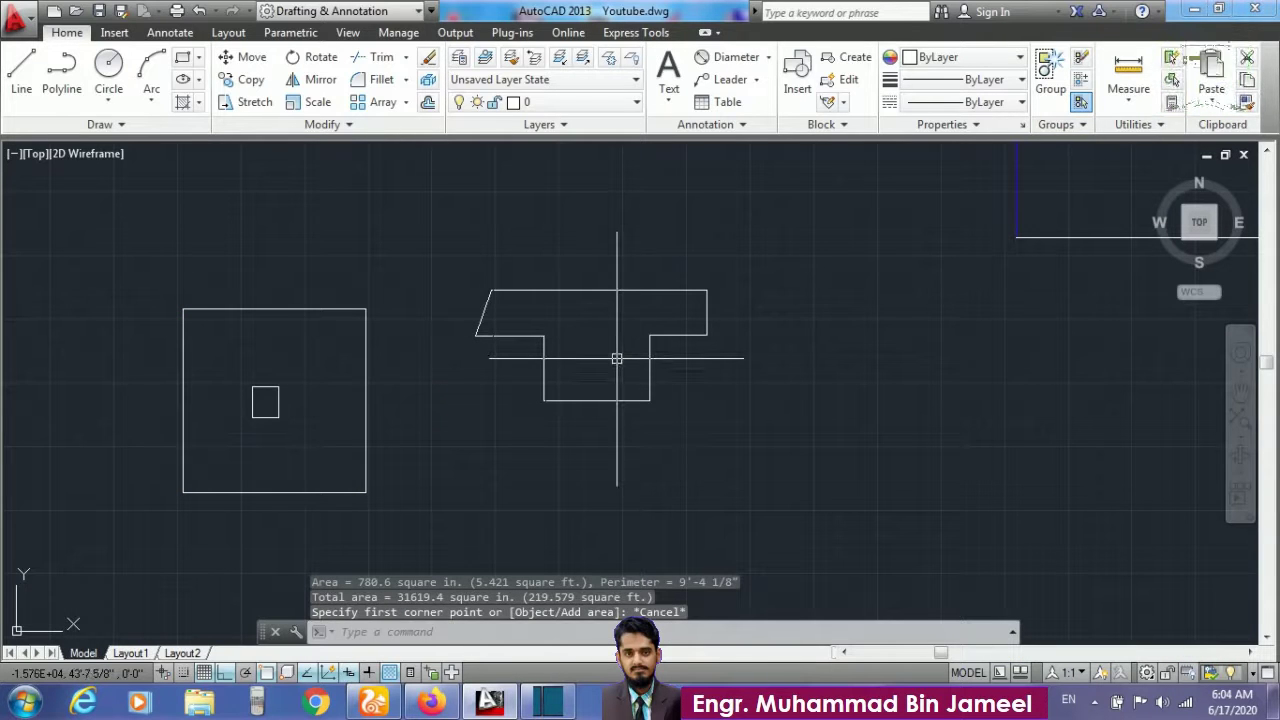
# Step: Draw a rectangle about 21'-1" by 21'-0" in the empty space below the T-shaped outline
pyautogui.scroll(-4, 486, 300)
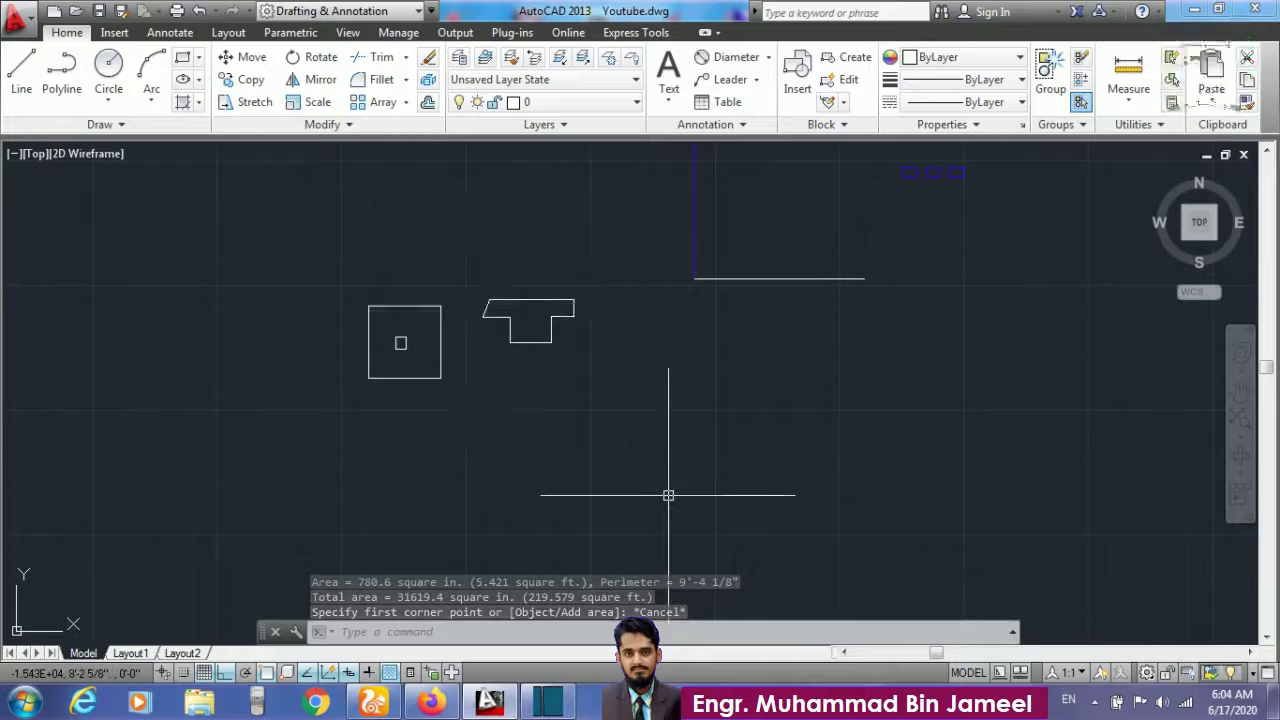
pyautogui.scroll(2, 668, 495)
pyautogui.write('rec')
pyautogui.press('Return')
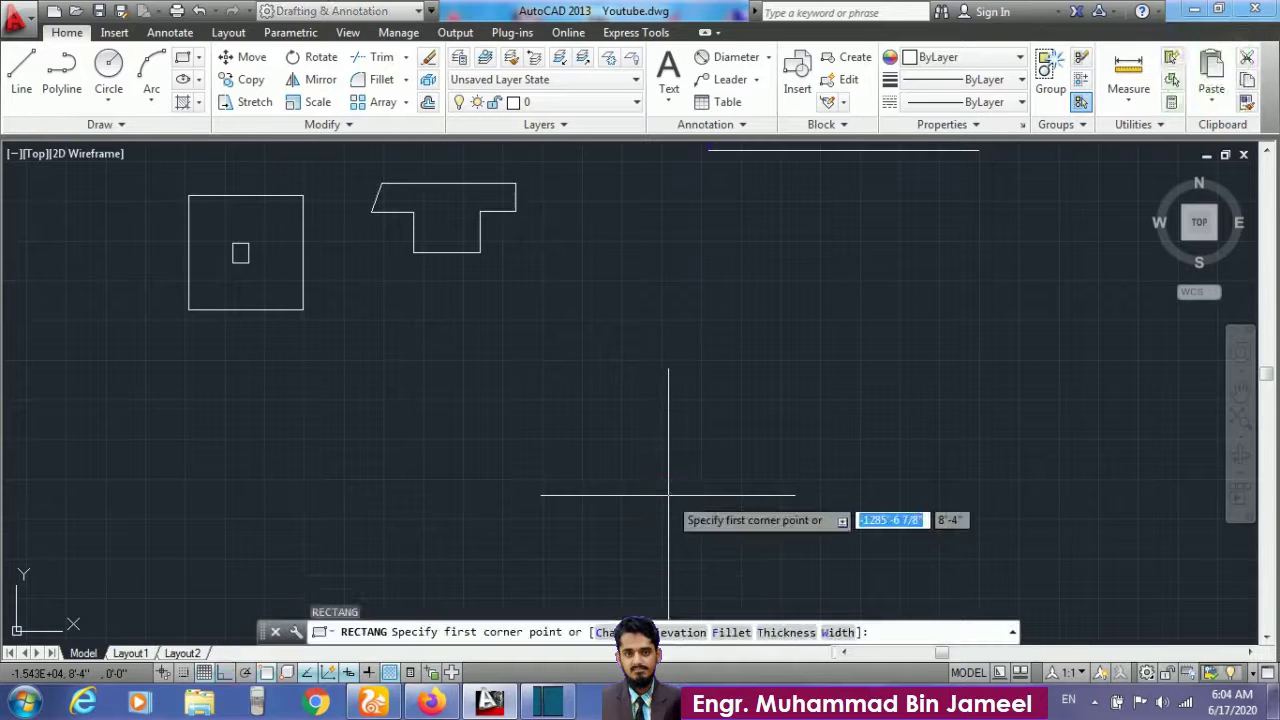
pyautogui.click(523, 366)
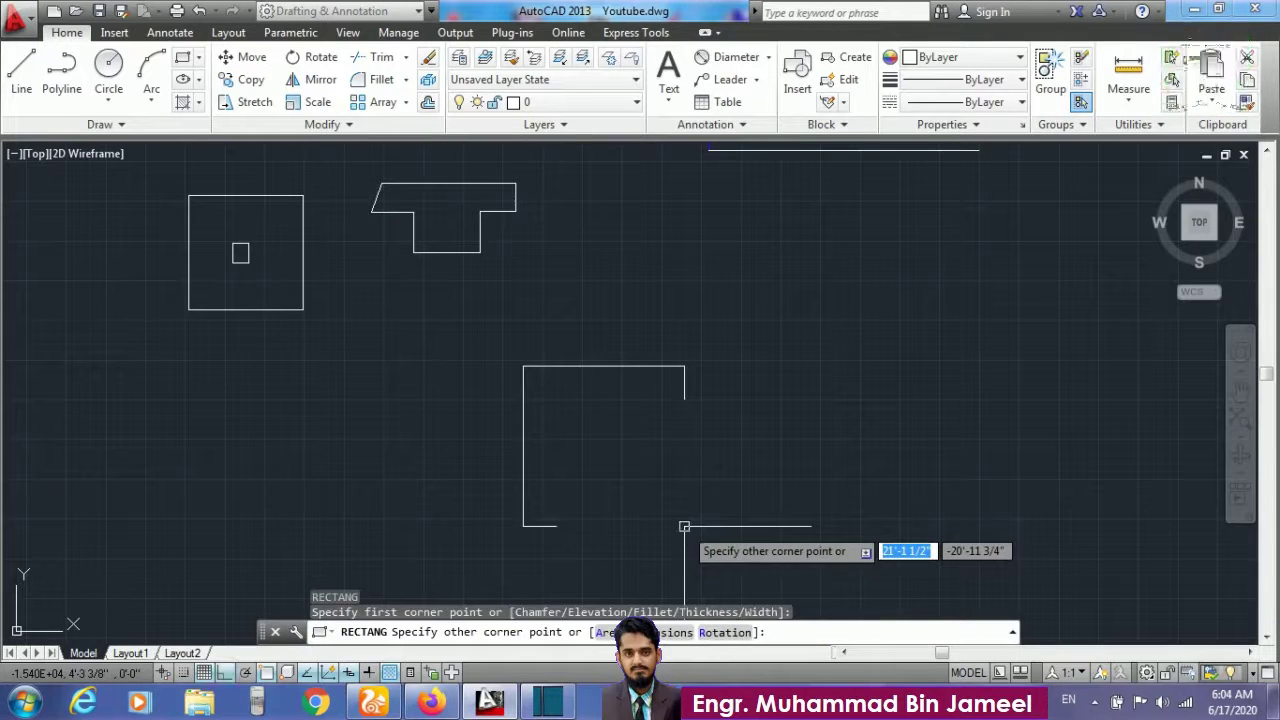
pyautogui.click(684, 526)
# Step: Draw a narrow horizontal rectangle about 12'-7" wide inside the new 21' rectangle
pyautogui.press('Return')
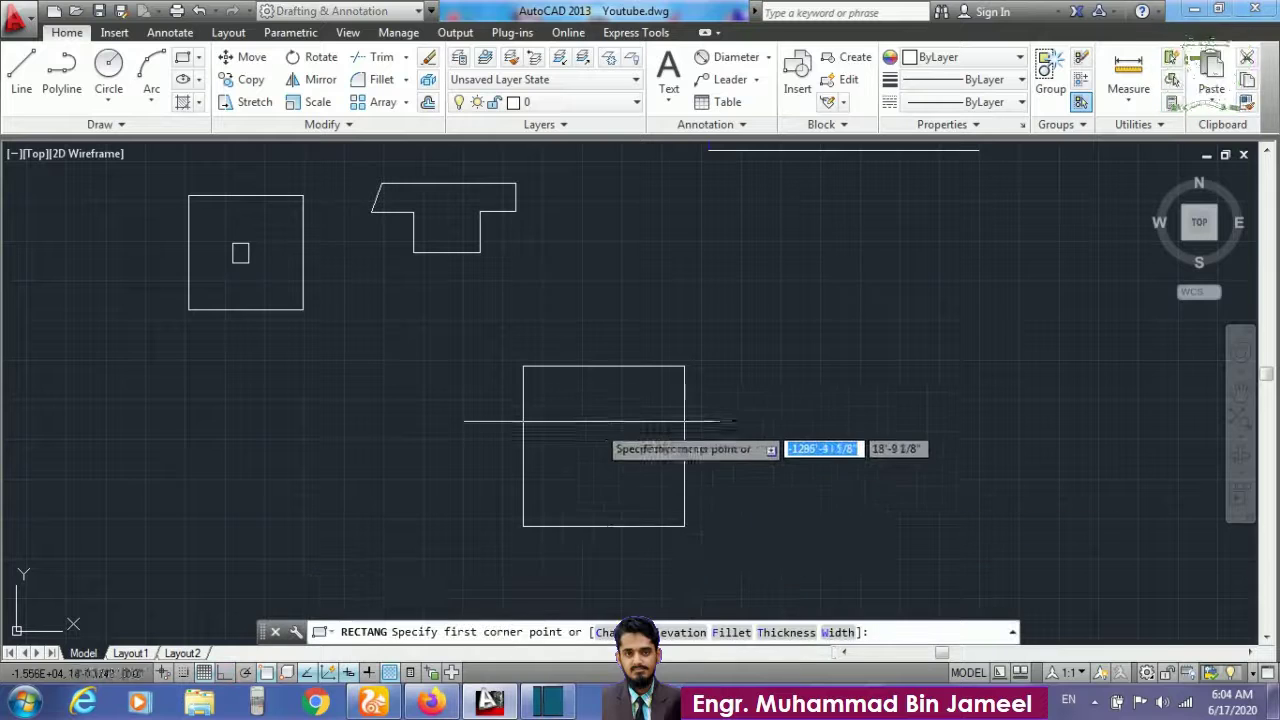
pyautogui.click(555, 420)
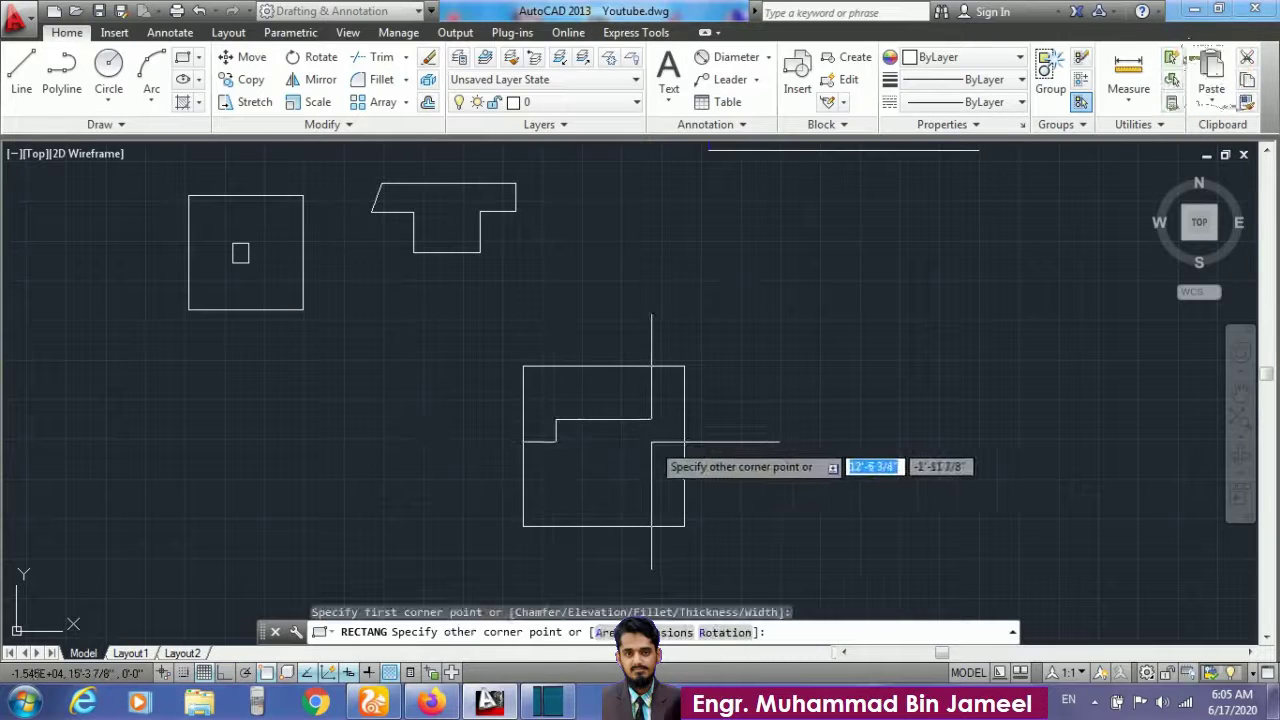
pyautogui.click(652, 440)
pyautogui.press('Return')
pyautogui.press('Escape')
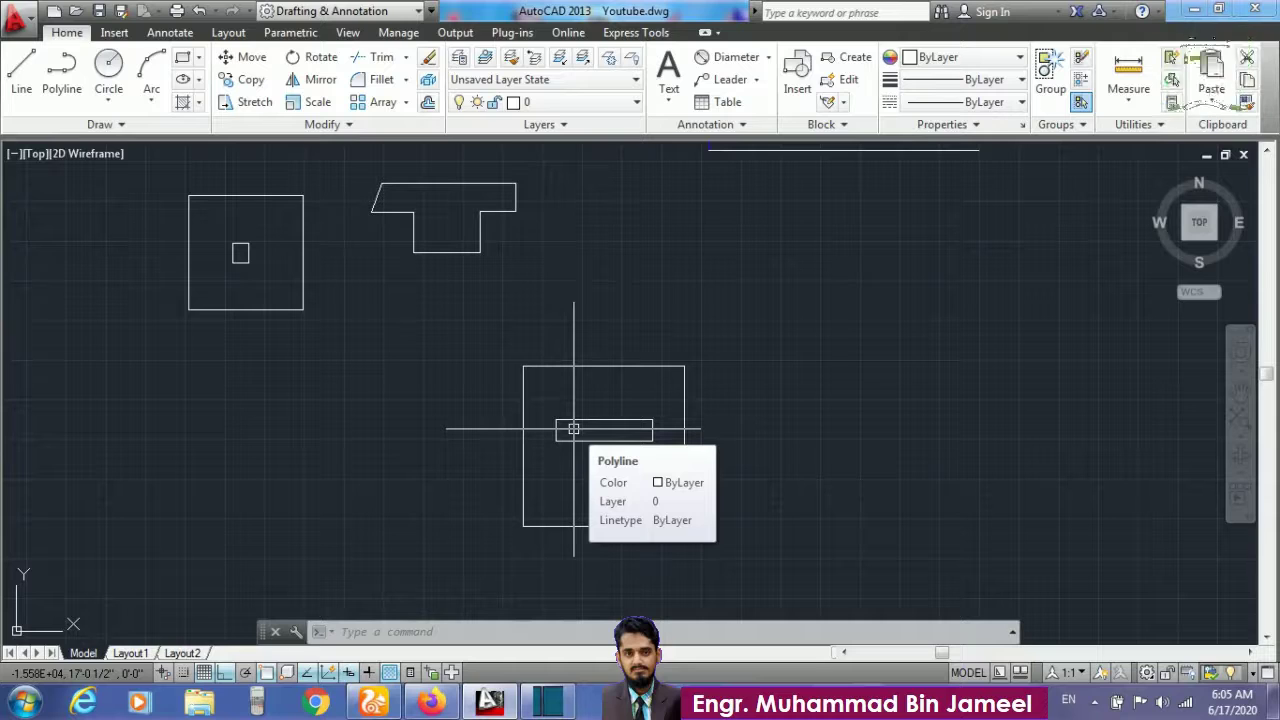
pyautogui.press('Escape')
pyautogui.press('Escape')
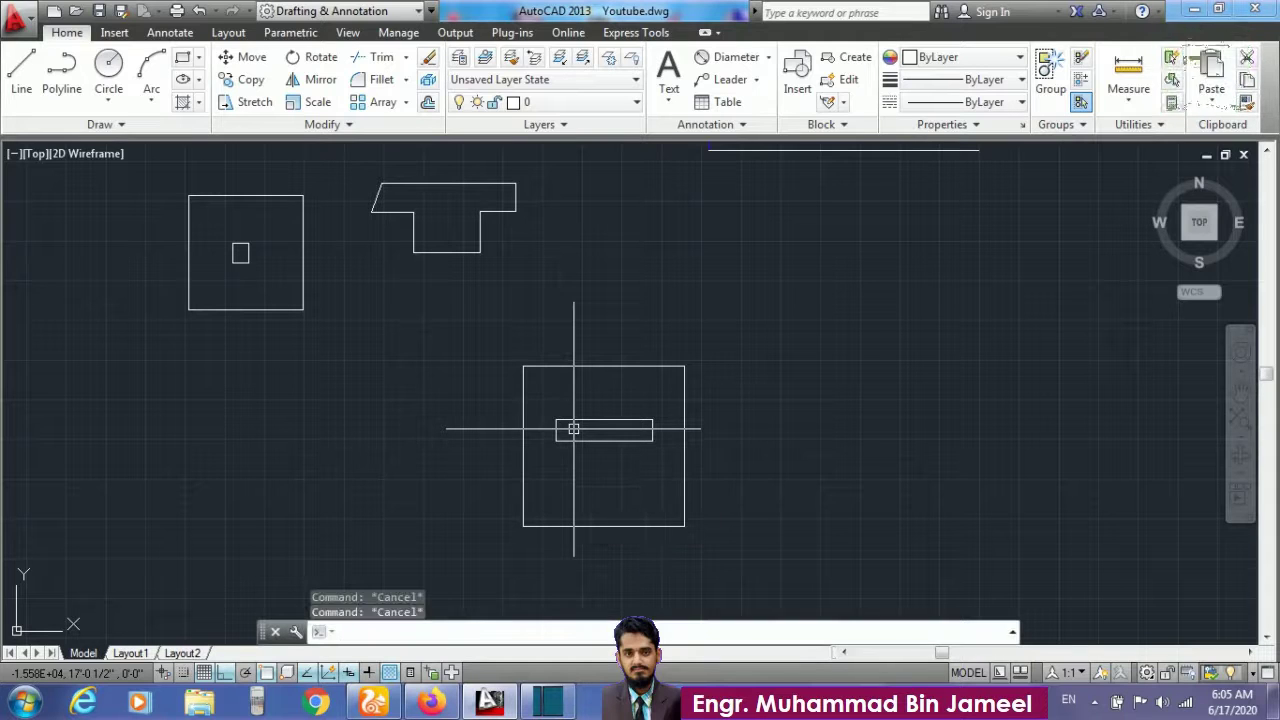
# Step: Start a running area total with AREA's Add area option by selecting the new 21' rectangle as an object
pyautogui.write('aa')
pyautogui.press('Return')
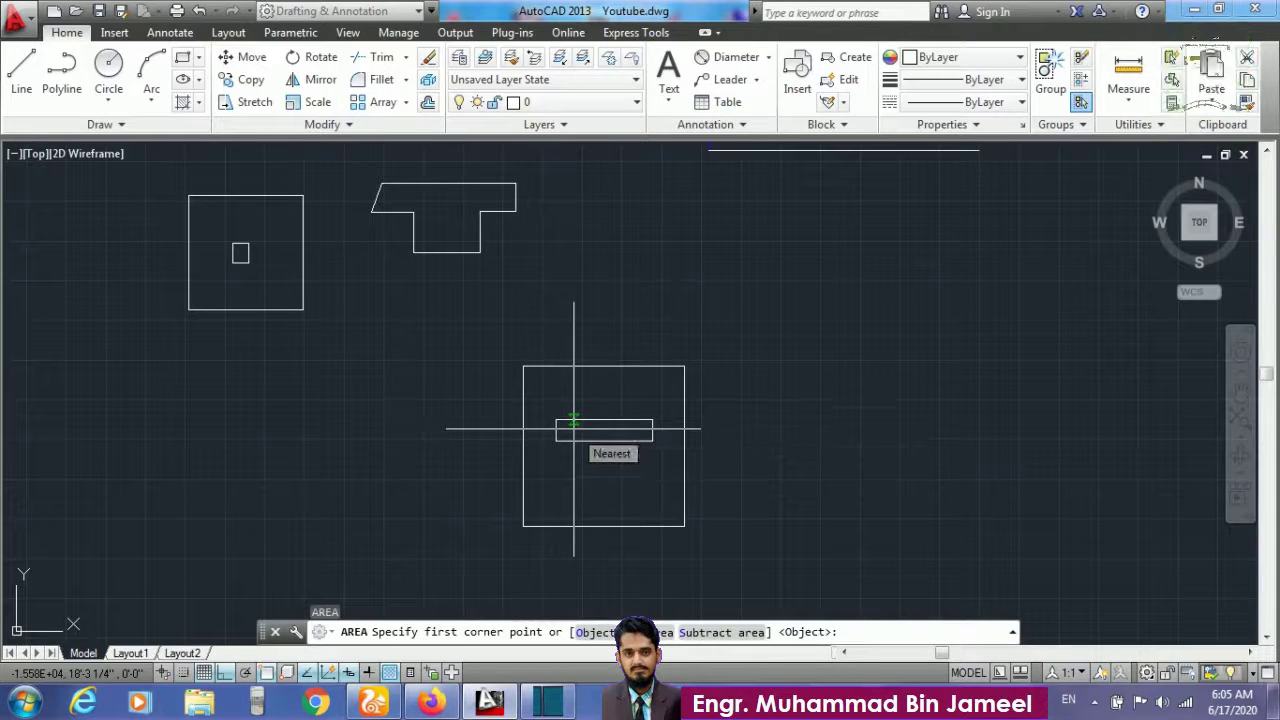
pyautogui.write('a')
pyautogui.press('Return')
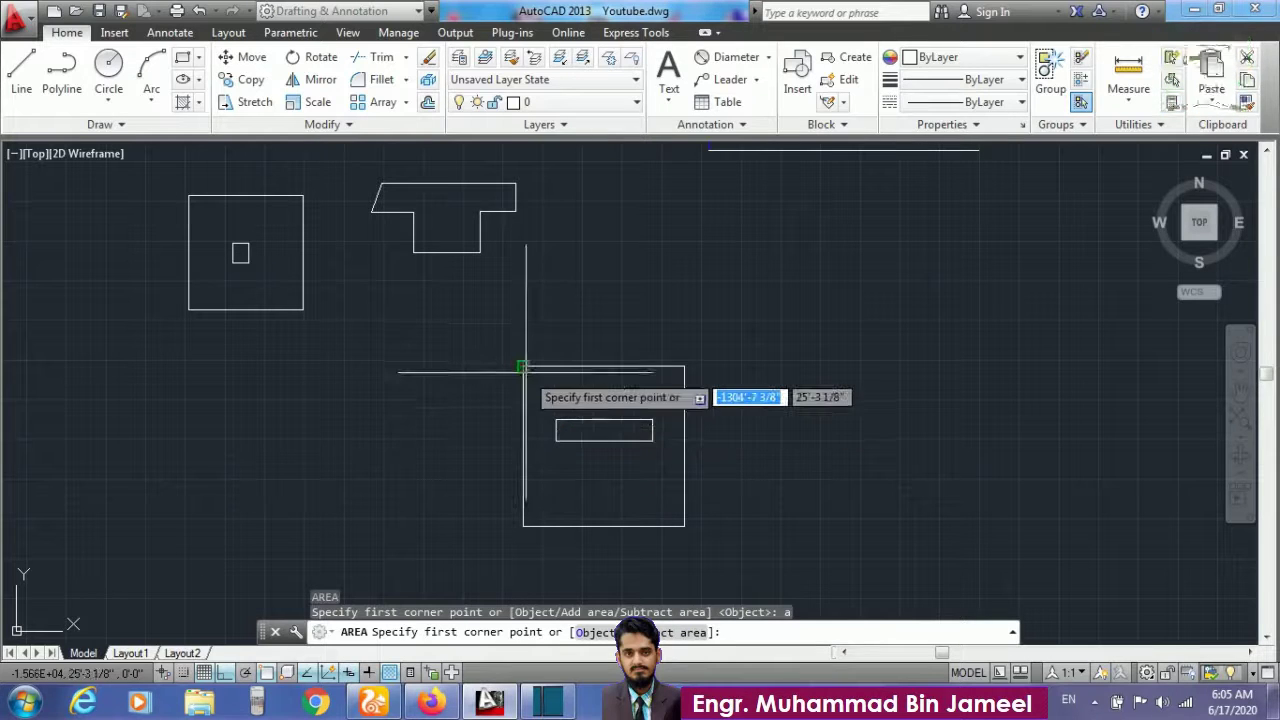
pyautogui.write('o')
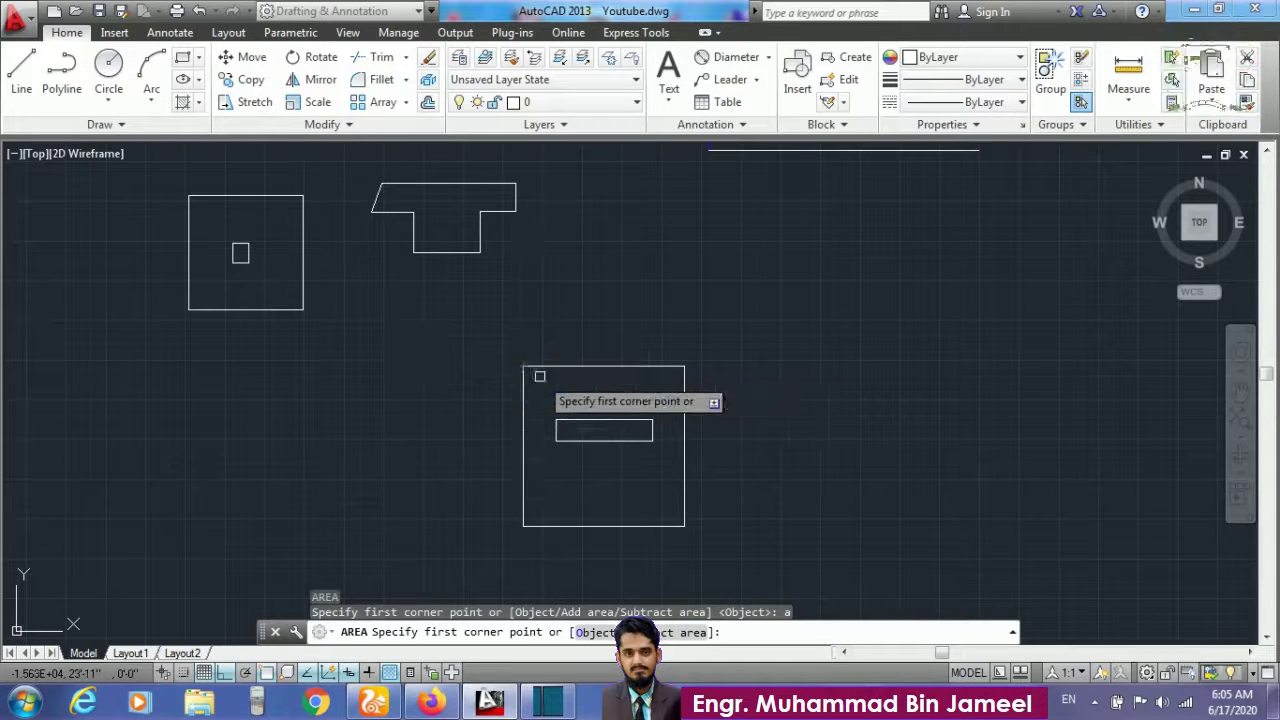
pyautogui.press('Return')
pyautogui.click(579, 365)
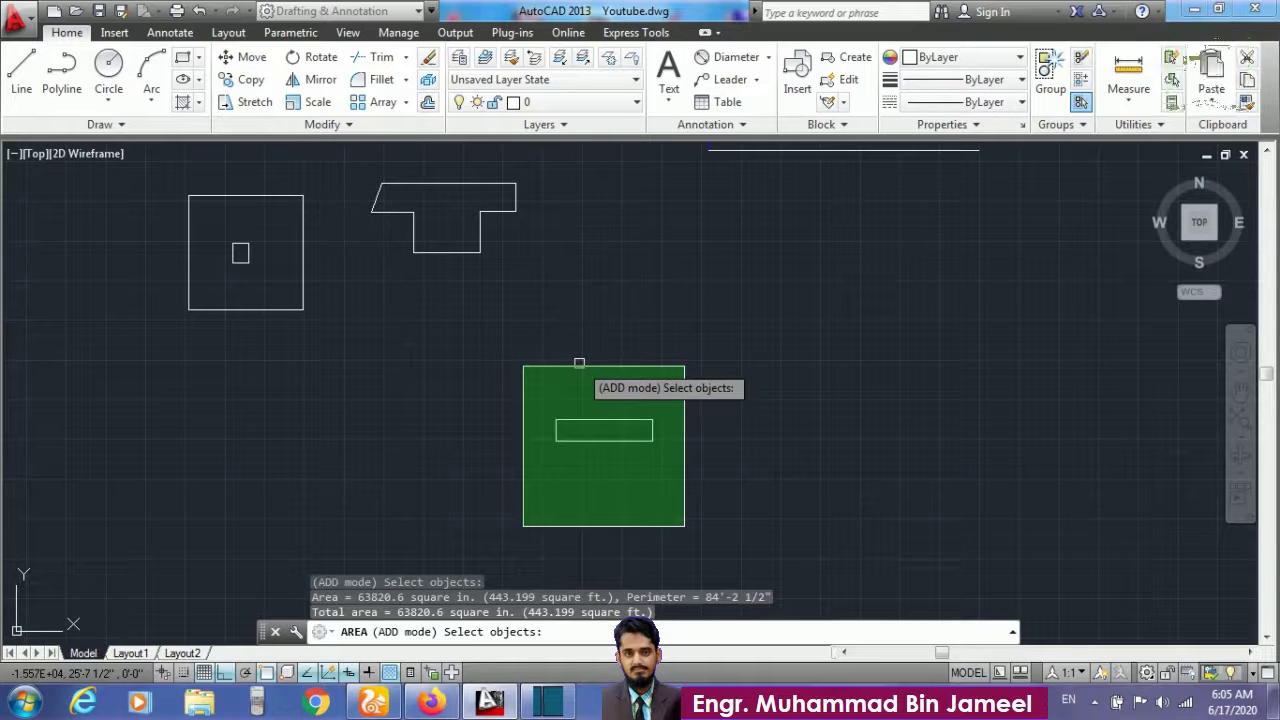
pyautogui.press('Return')
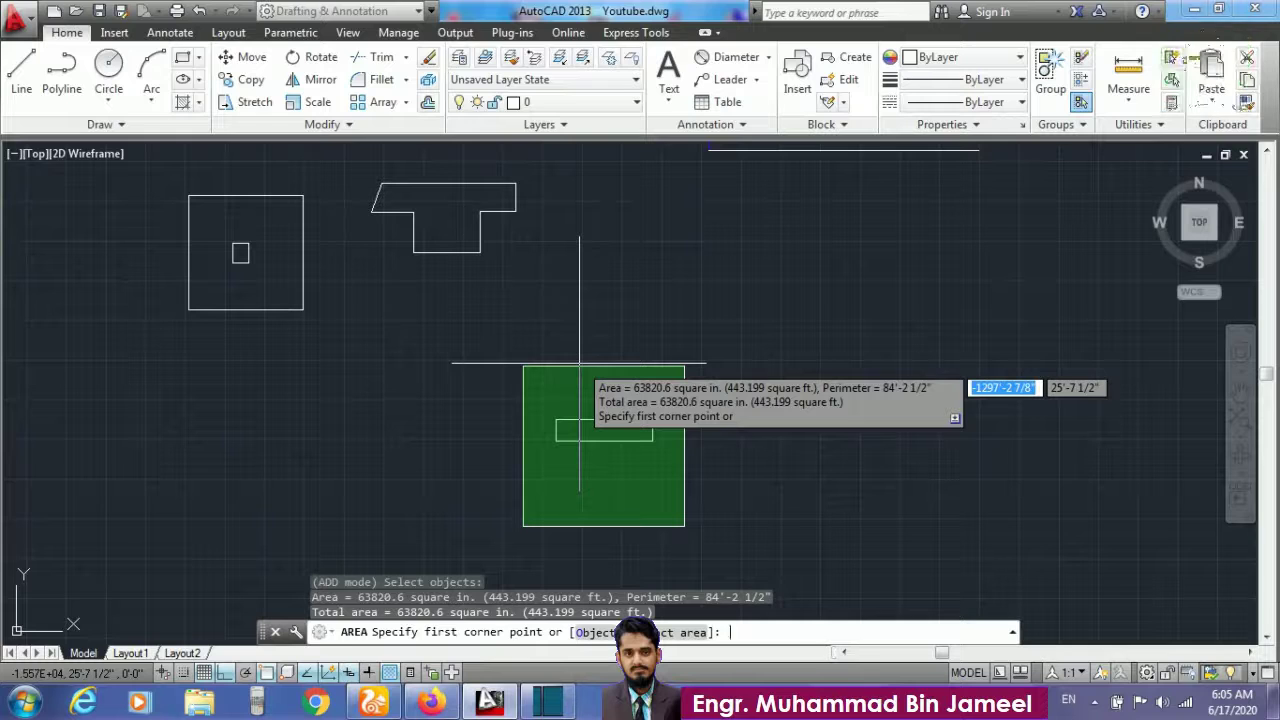
# Step: Subtract the narrow inner rectangle from the running total by selecting it as an object, and end the measurement
pyautogui.write('s')
pyautogui.press('Return')
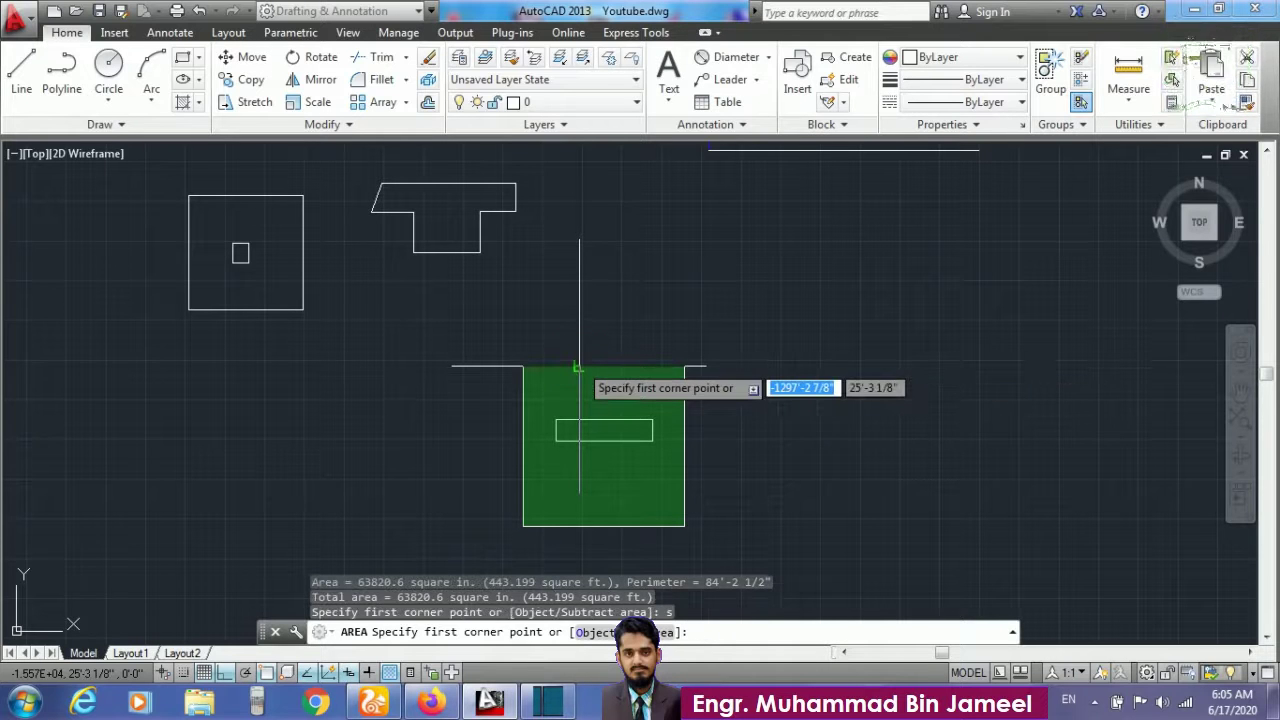
pyautogui.write('o')
pyautogui.press('Return')
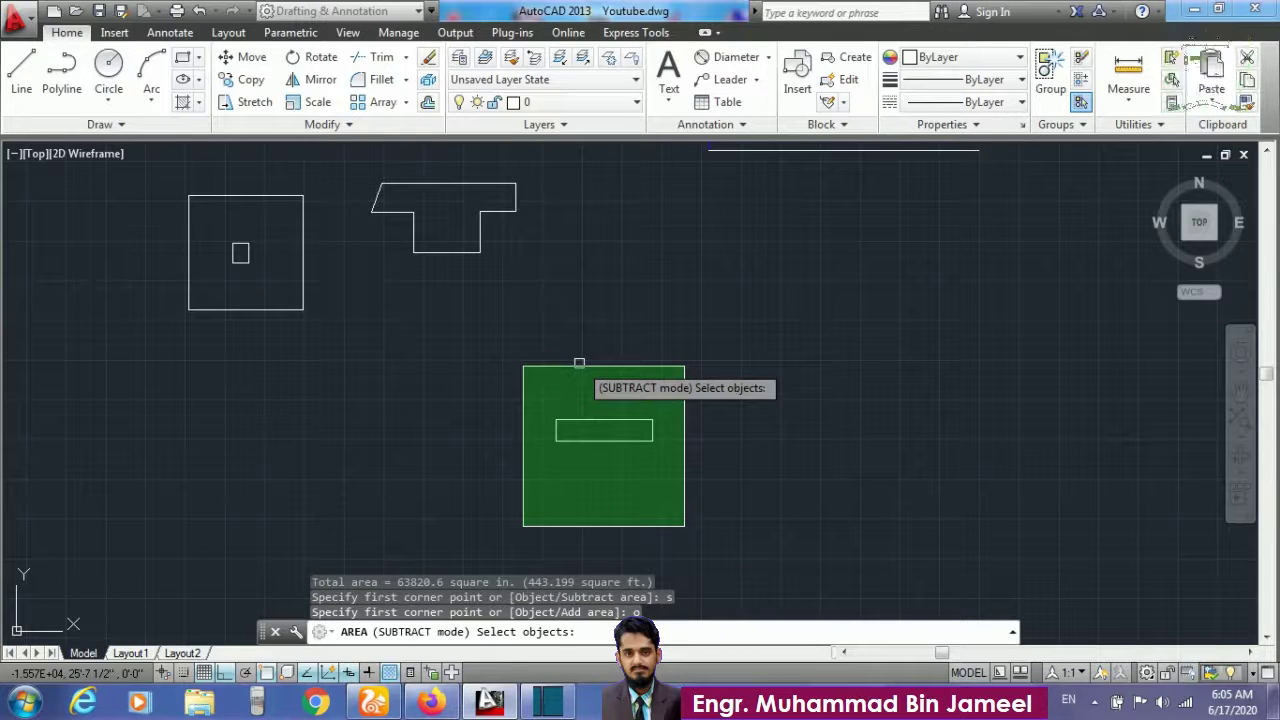
pyautogui.click(586, 420)
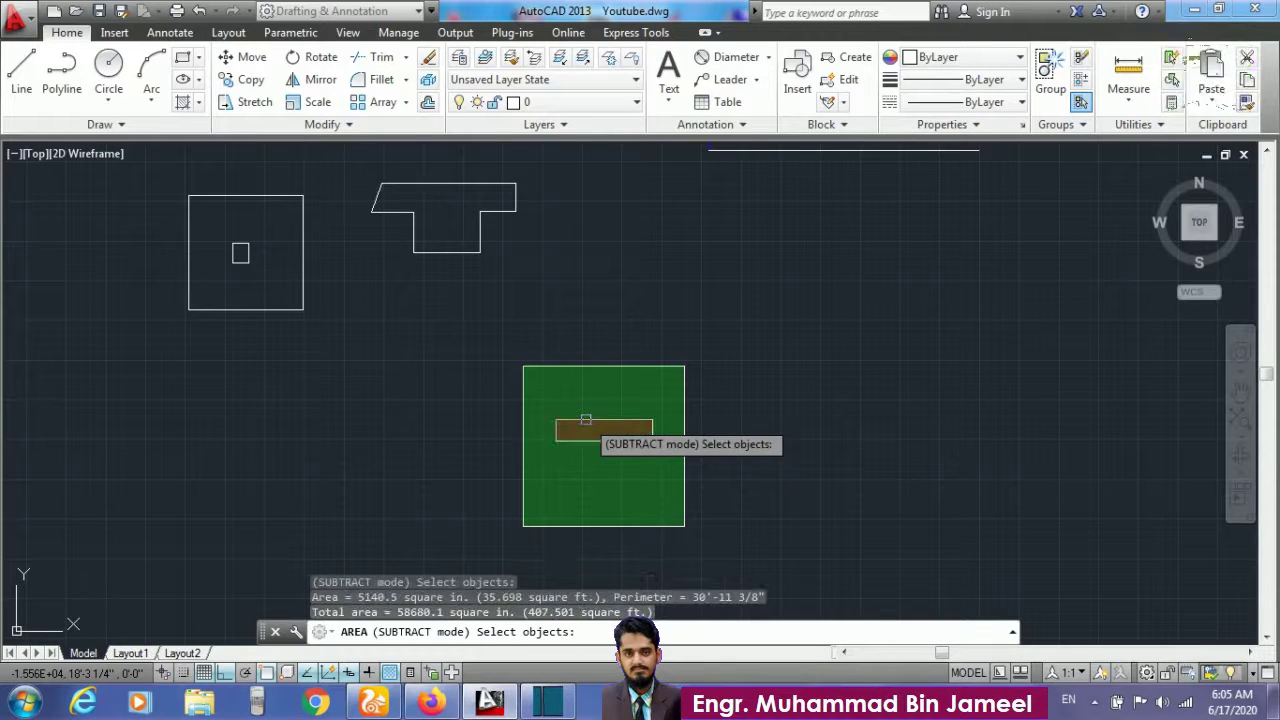
pyautogui.press('Return')
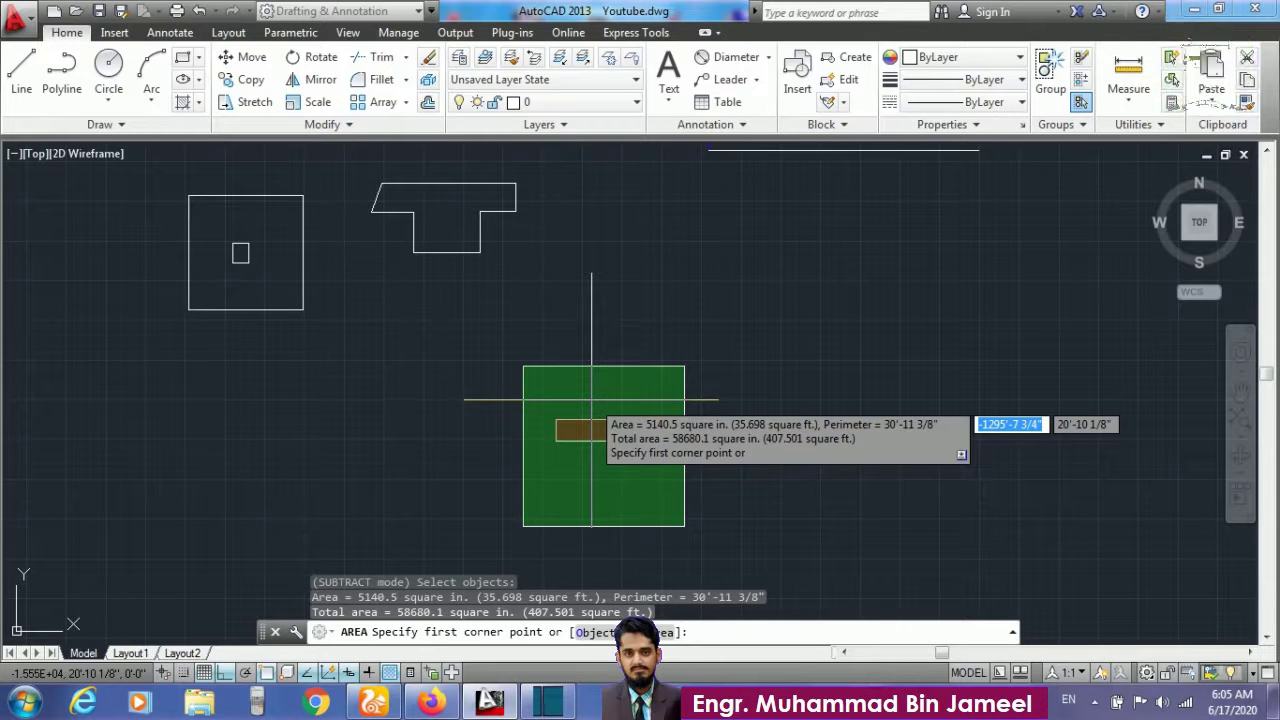
pyautogui.press('Escape')
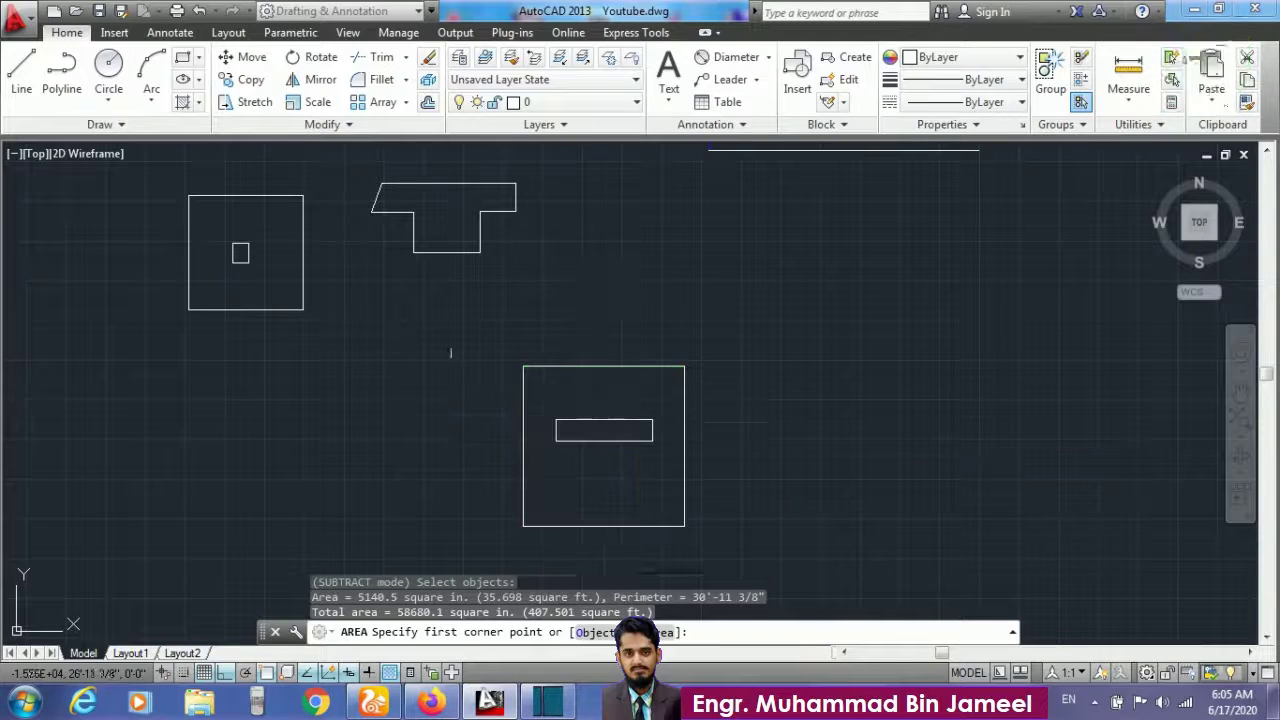
pyautogui.press('Escape')
# Step: Draw a circle about 85'-1" in radius in the empty space between the door symbol and the small rectangle examples
pyautogui.scroll(-2, 583, 323)
pyautogui.scroll(-3, 585, 318)
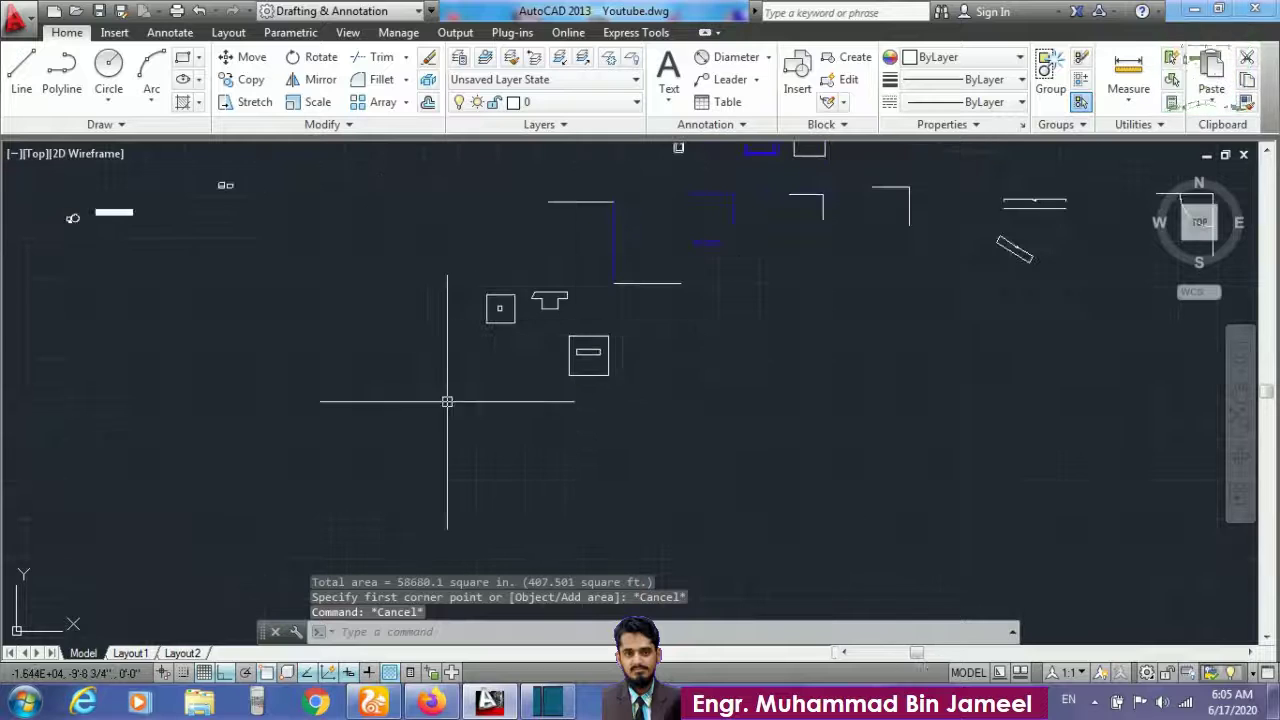
pyautogui.scroll(-2, 447, 401)
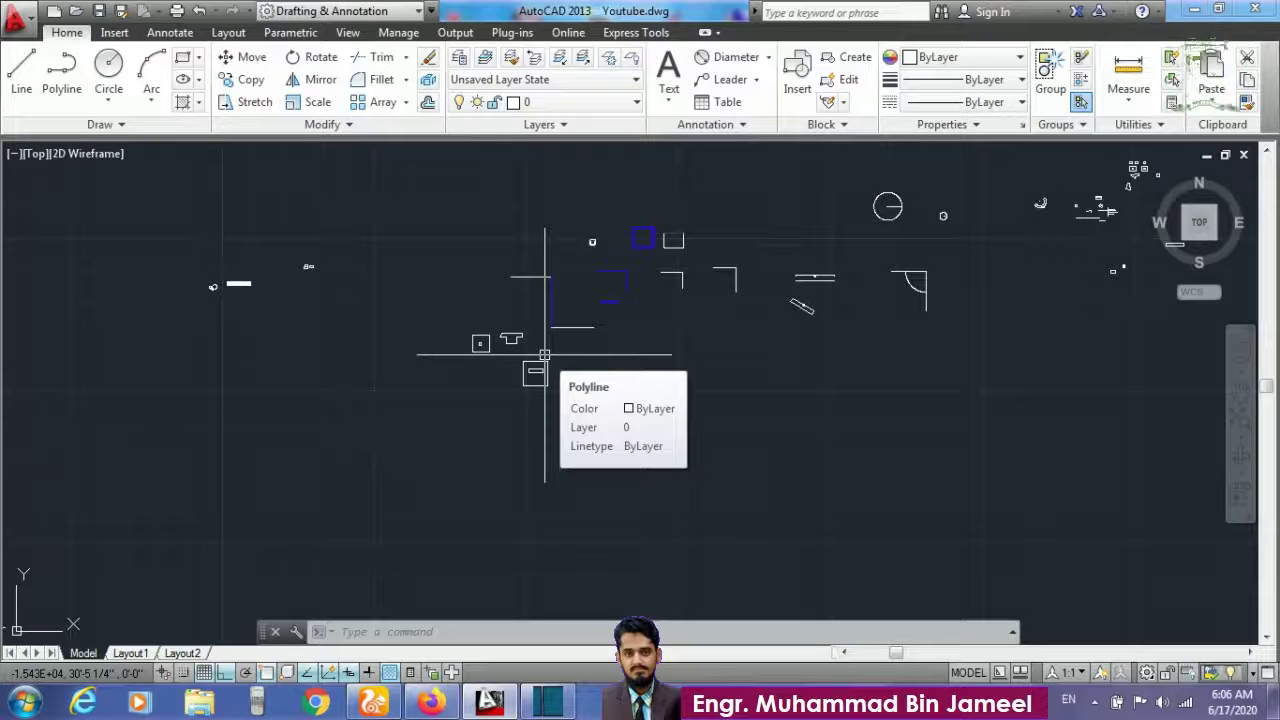
pyautogui.scroll(-4, 525, 335)
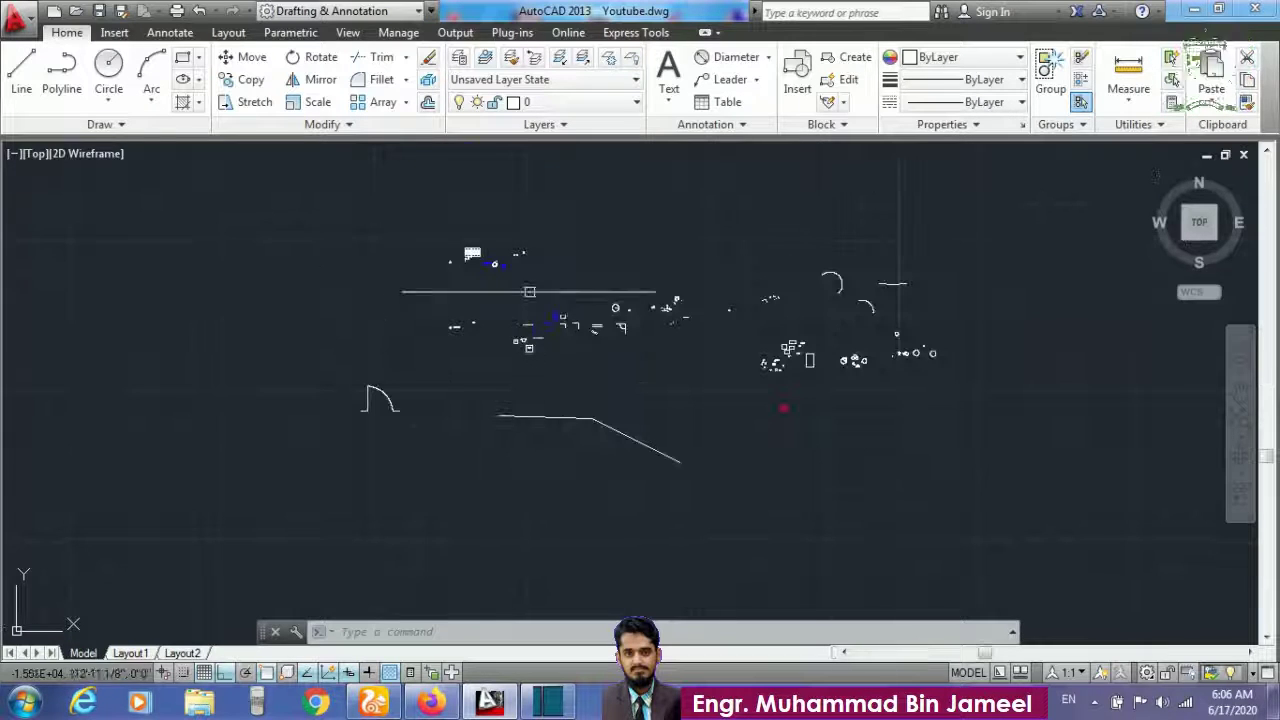
pyautogui.scroll(4, 522, 382)
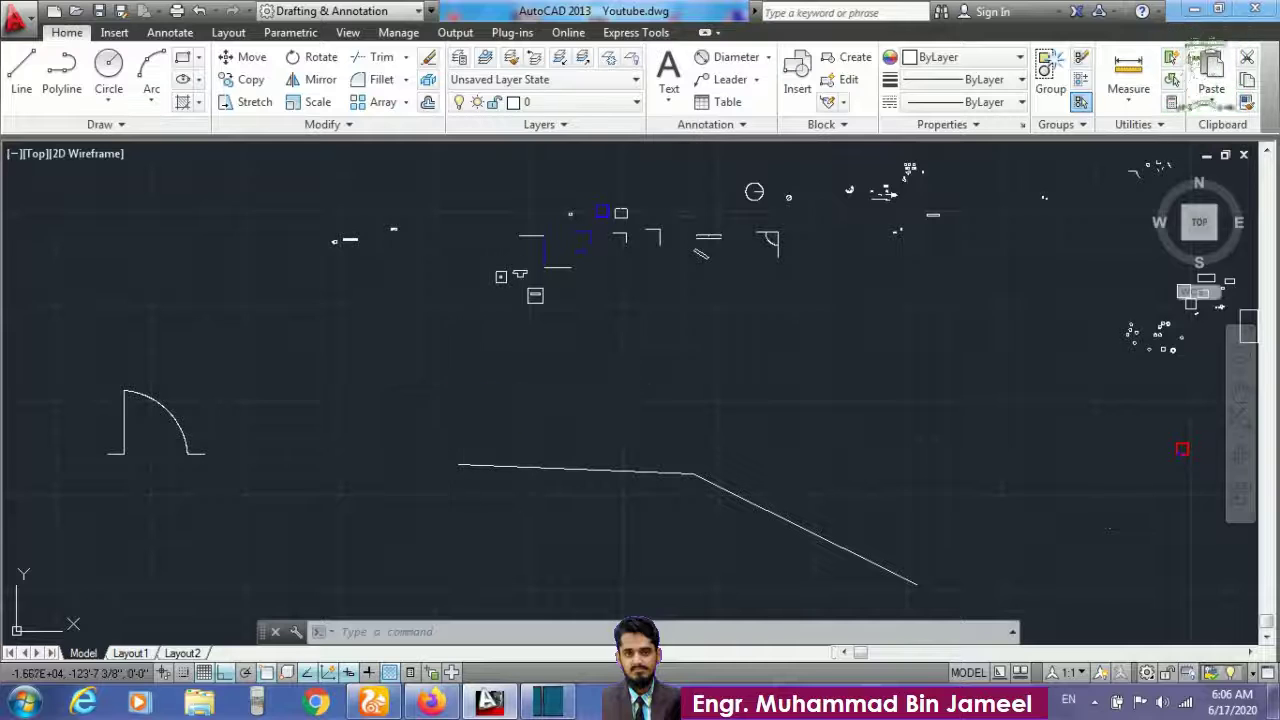
pyautogui.write('c')
pyautogui.press('Return')
pyautogui.click(350, 320)
pyautogui.click(398, 278)
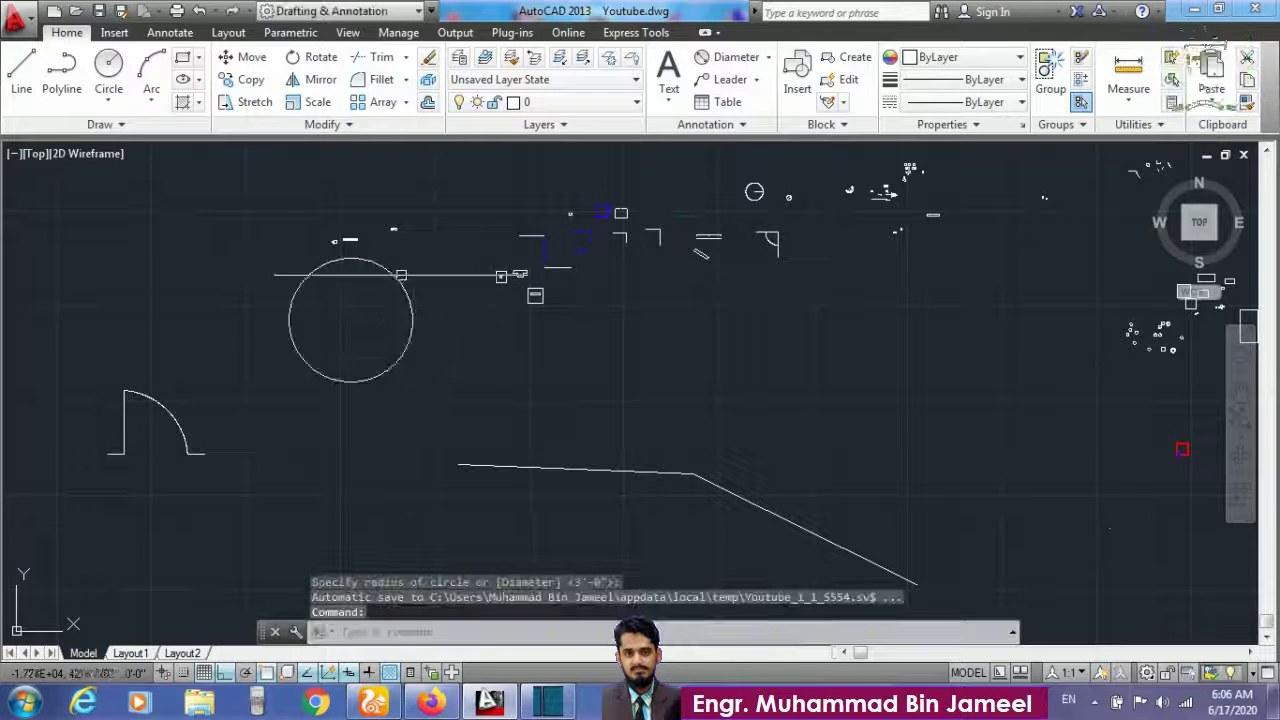
# Step: Measure the new circle's area and circumference with AREA's Object option
pyautogui.press('Escape')
pyautogui.write('area')
pyautogui.press('Return')
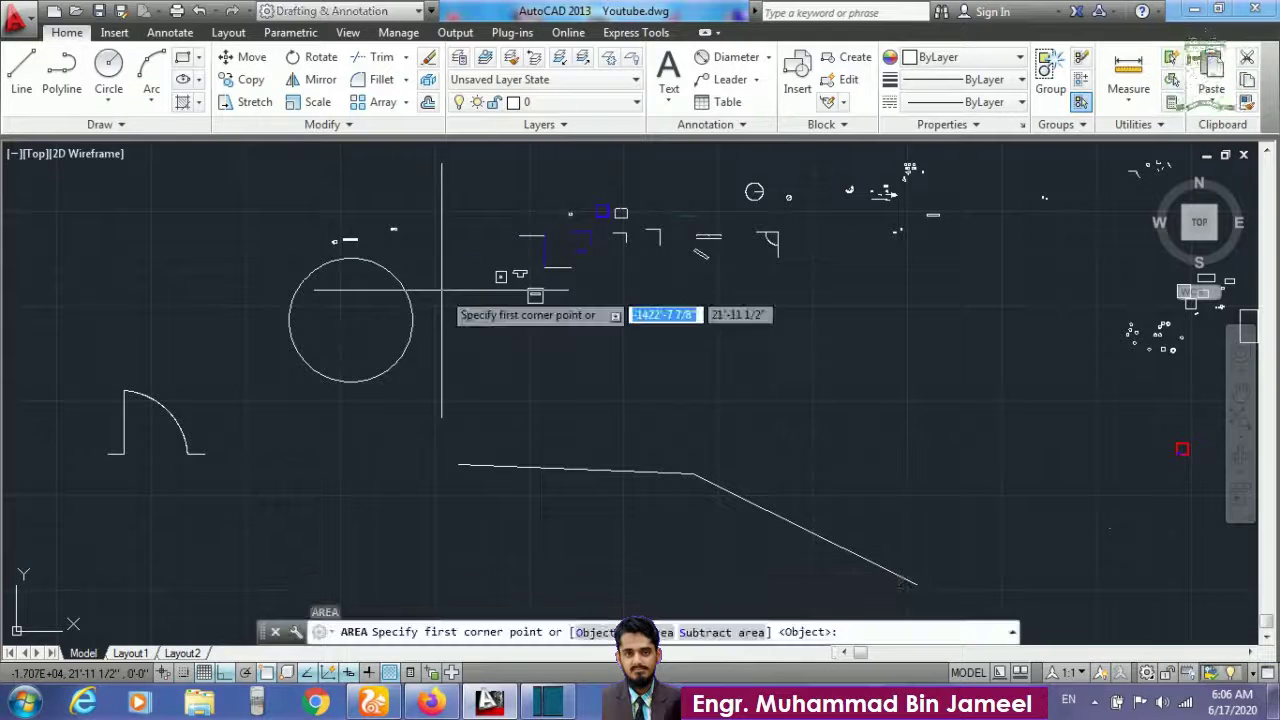
pyautogui.write('o')
pyautogui.press('Return')
pyautogui.click(413, 323)
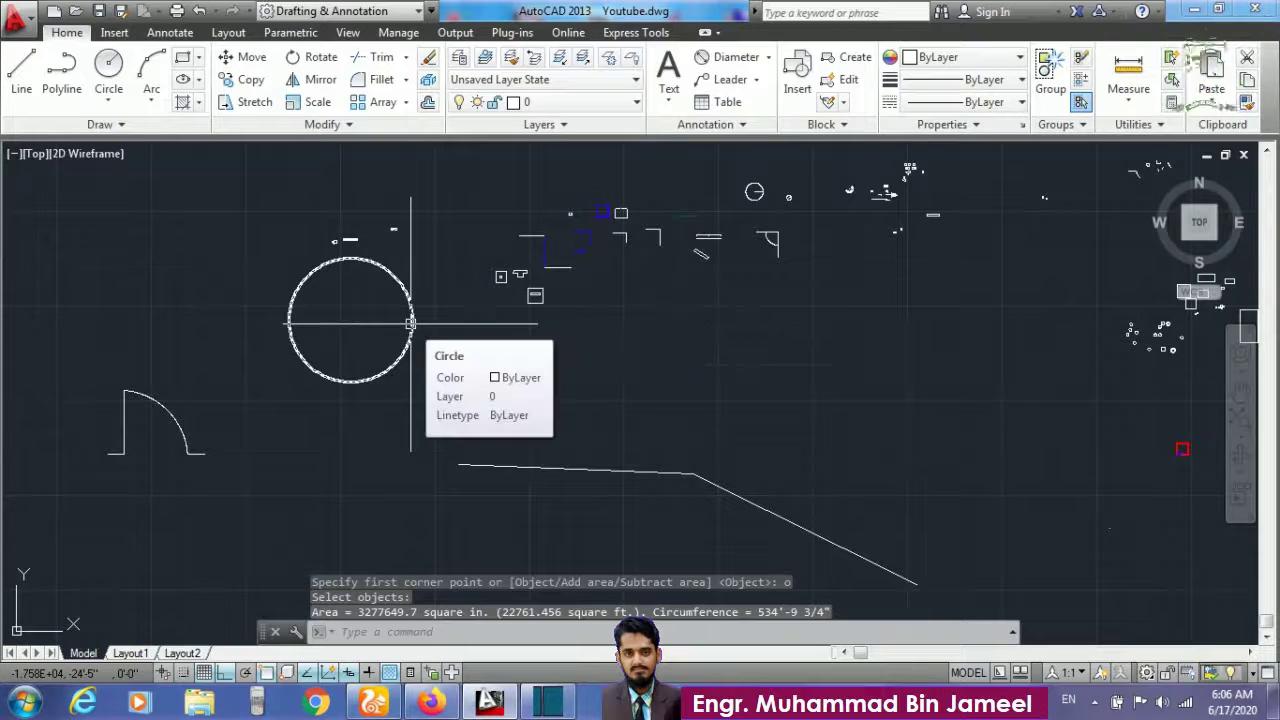
pyautogui.press('Escape')
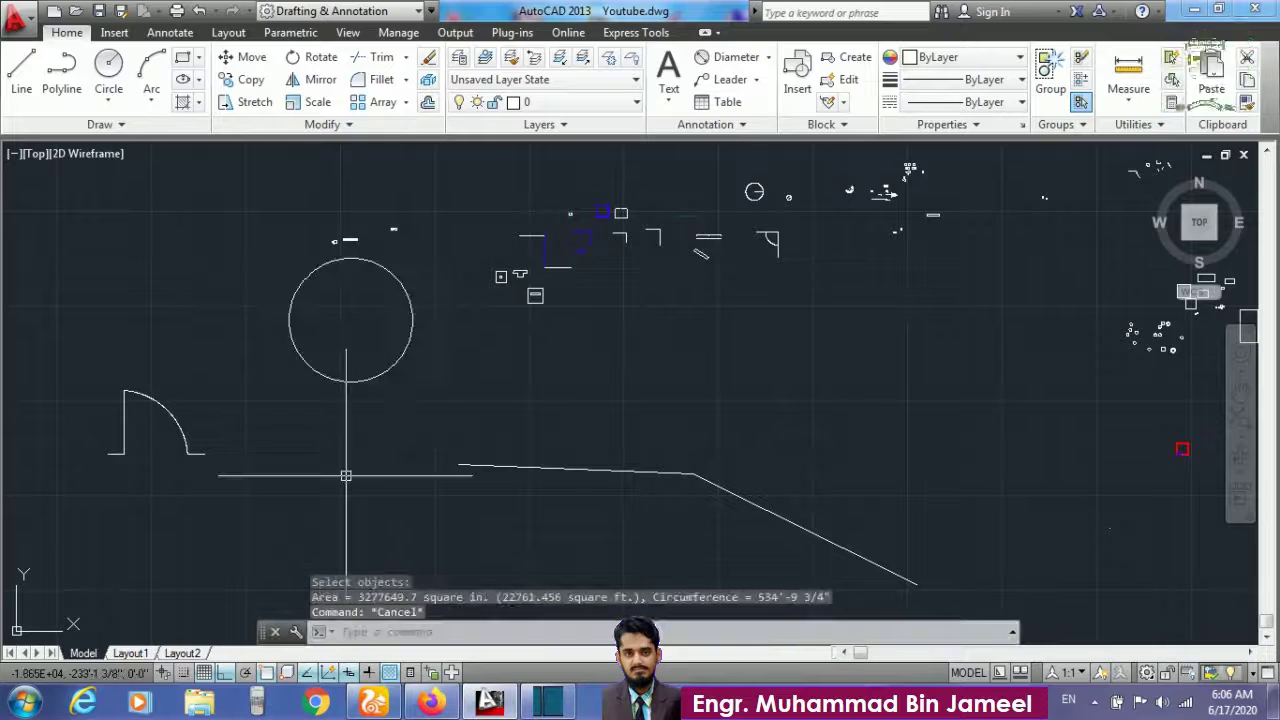
# Step: Draw two concentric circles below the large circle, about 600' and 332' in circumference
pyautogui.write('c')
pyautogui.press('Return')
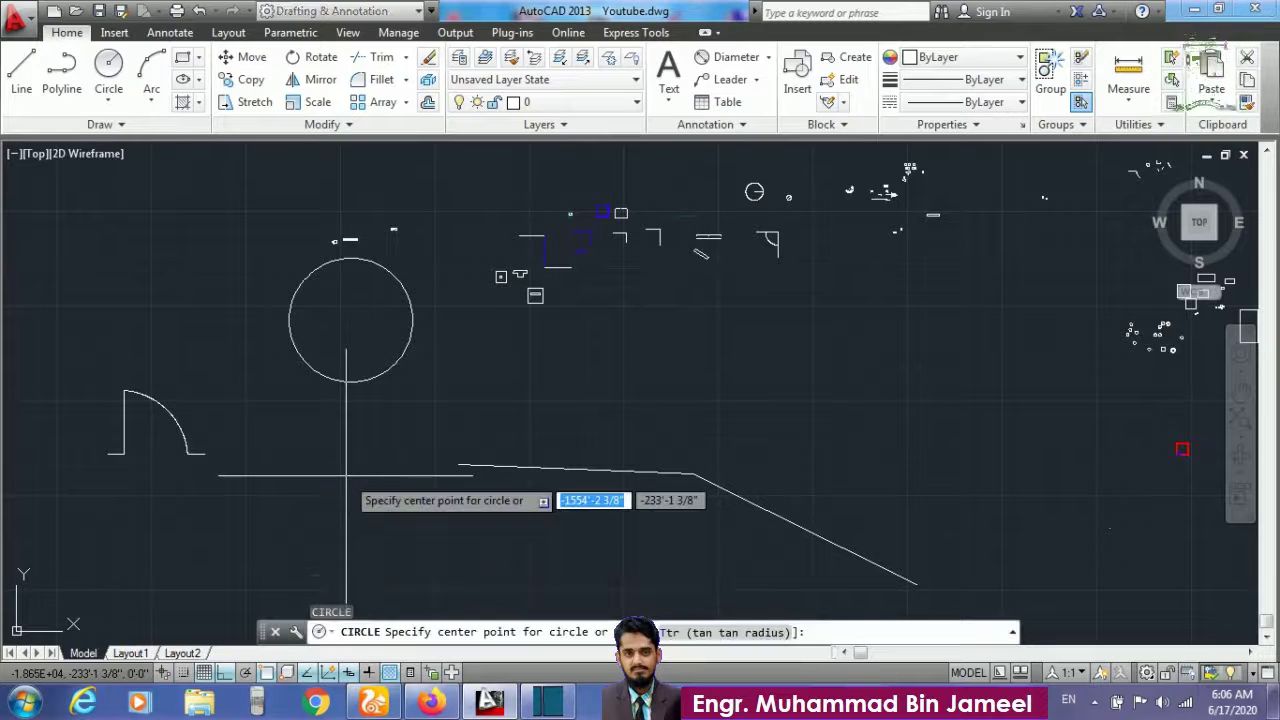
pyautogui.click(292, 496)
pyautogui.click(360, 517)
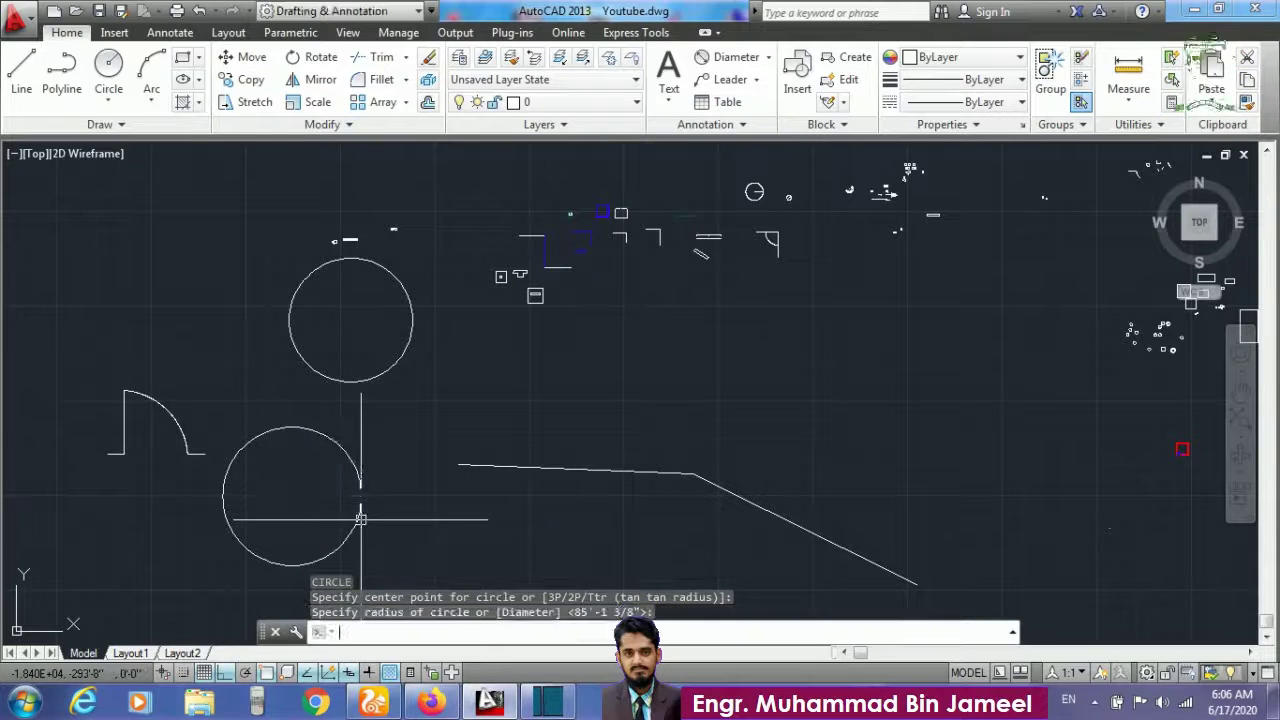
pyautogui.press('Return')
pyautogui.click(291, 496)
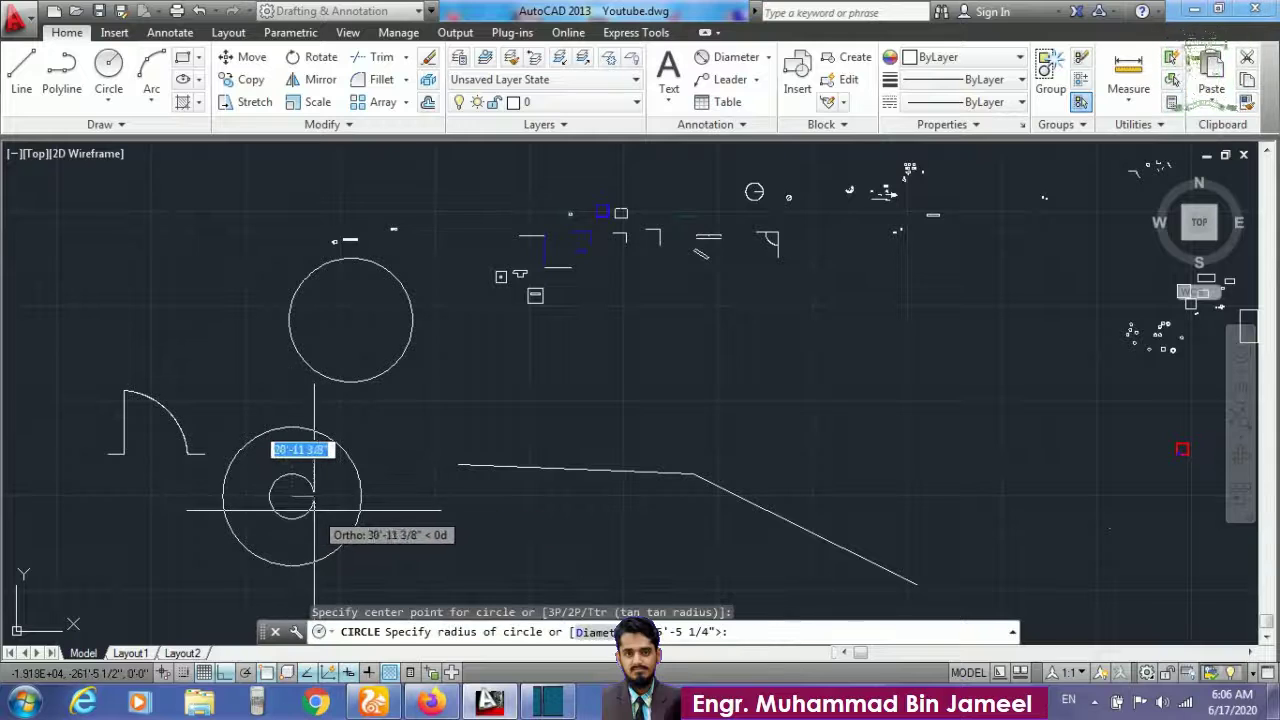
pyautogui.click(330, 513)
pyautogui.press('Escape')
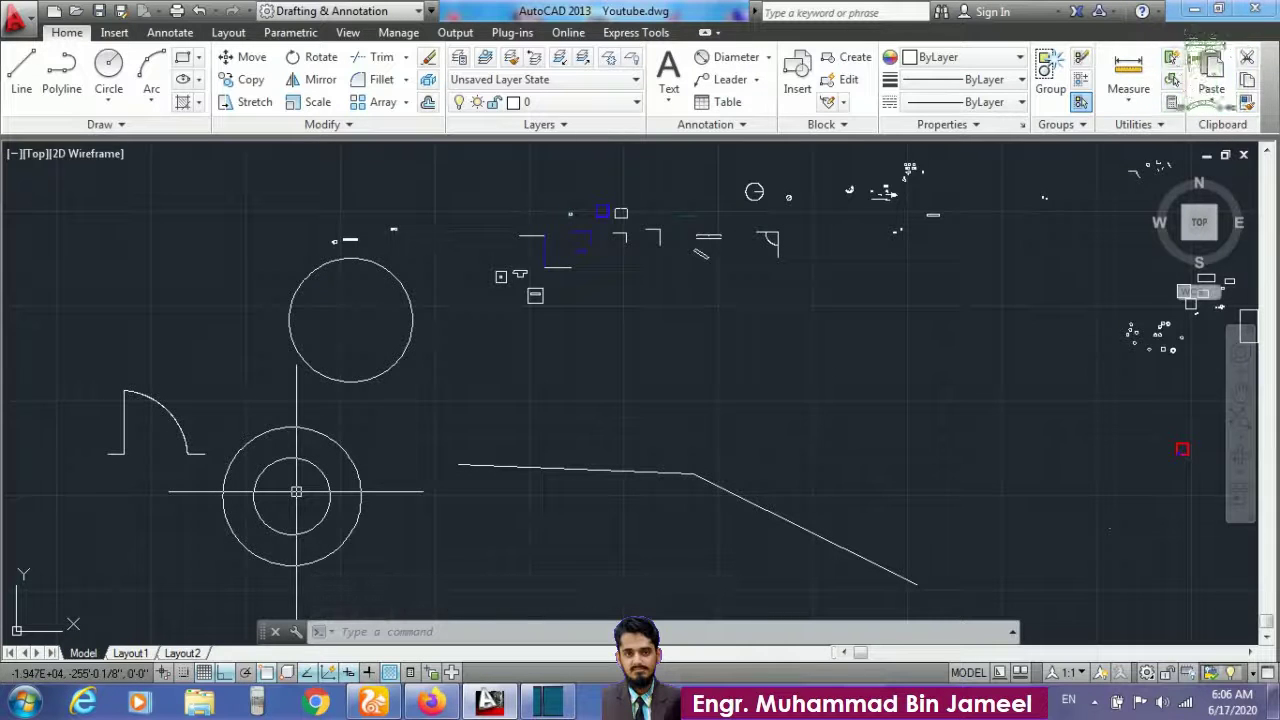
# Step: Add the outer concentric circle to a new running area total by selecting it as an object in AREA
pyautogui.write('area')
pyautogui.press('Return')
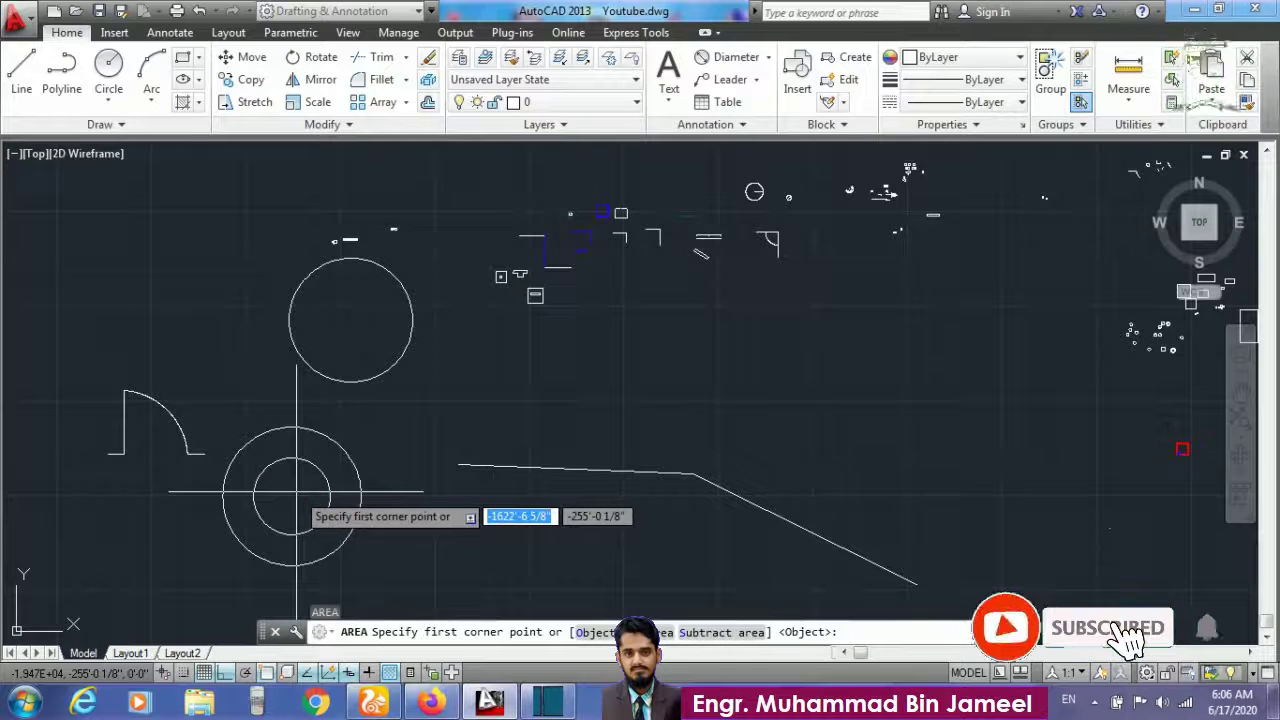
pyautogui.write('a')
pyautogui.press('Return')
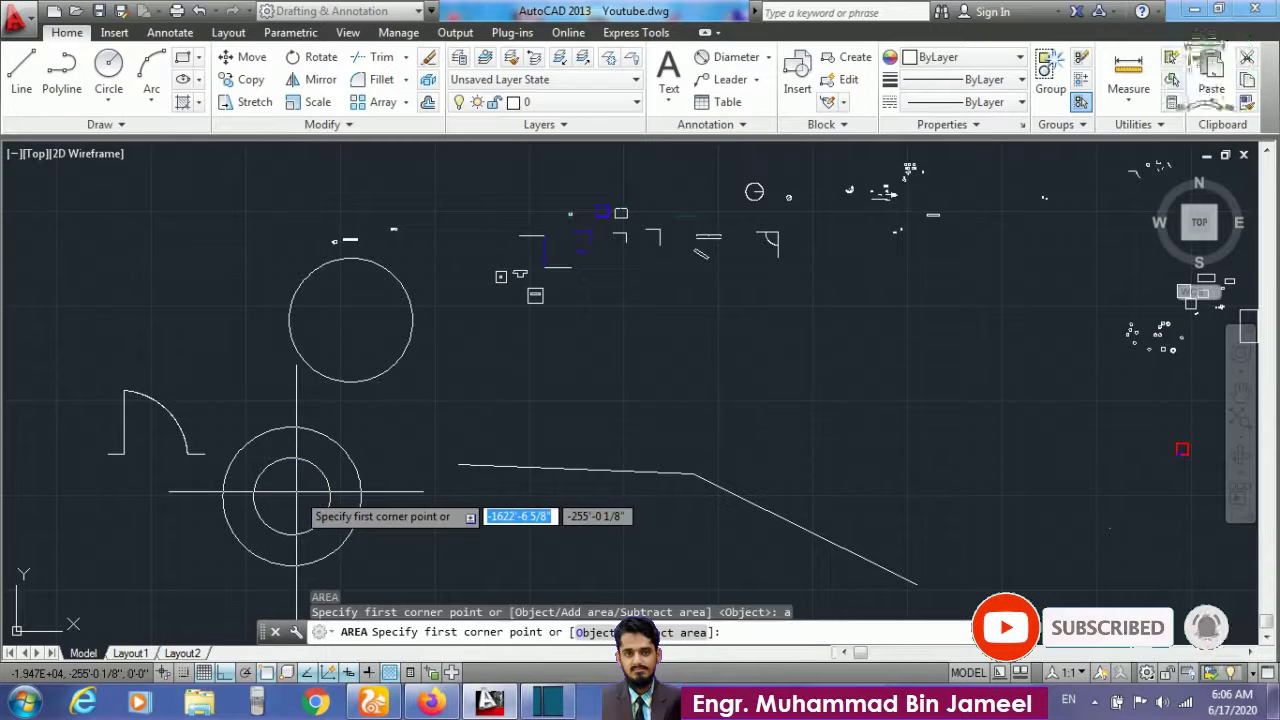
pyautogui.write('o')
pyautogui.press('Return')
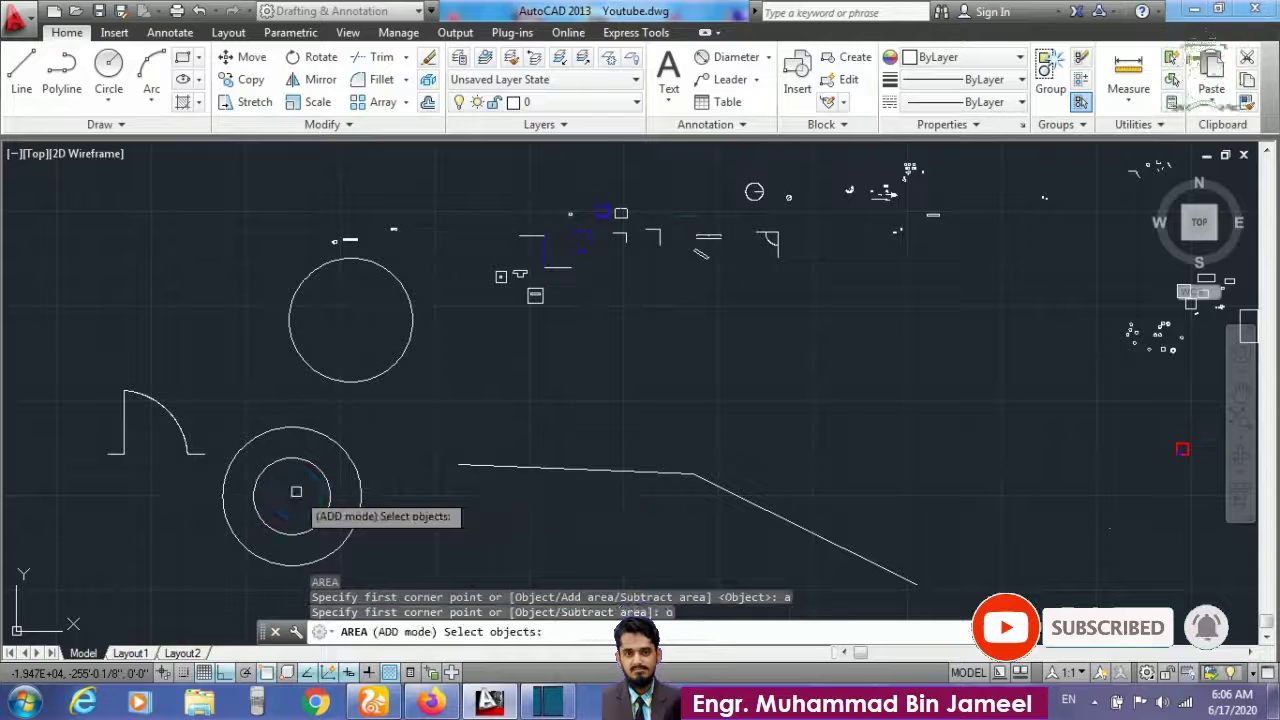
pyautogui.click(351, 458)
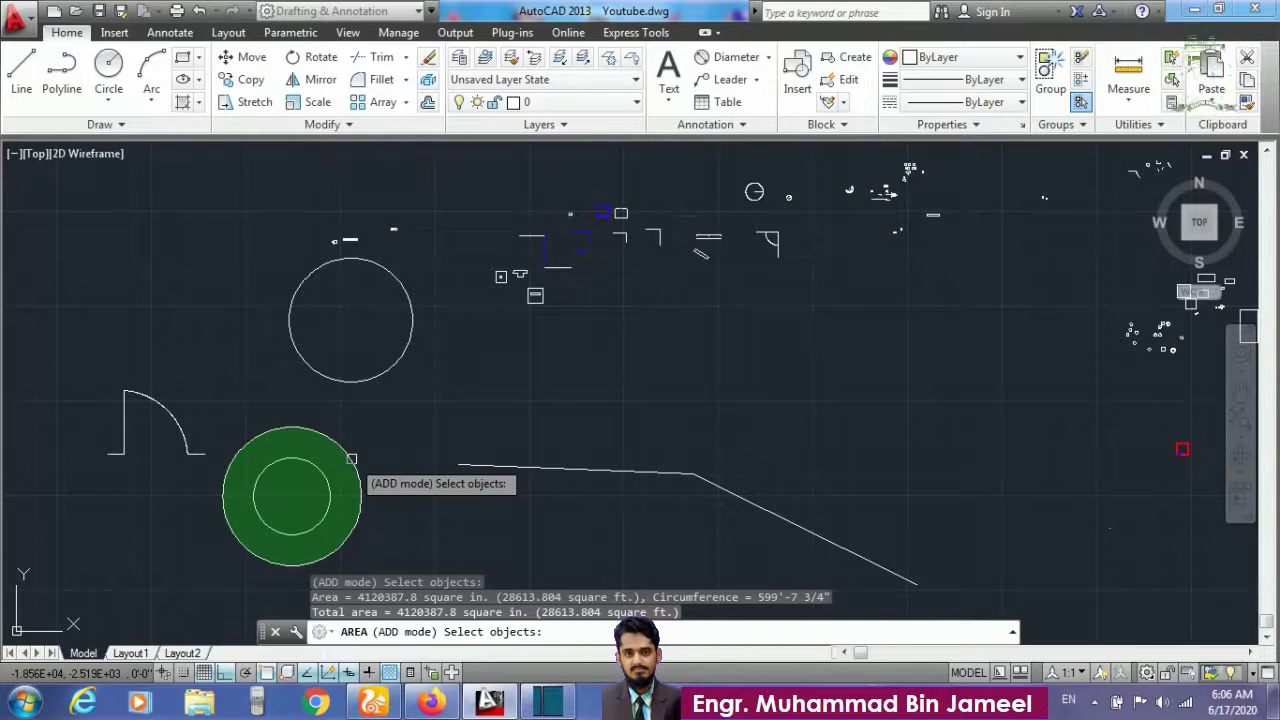
pyautogui.press('Return')
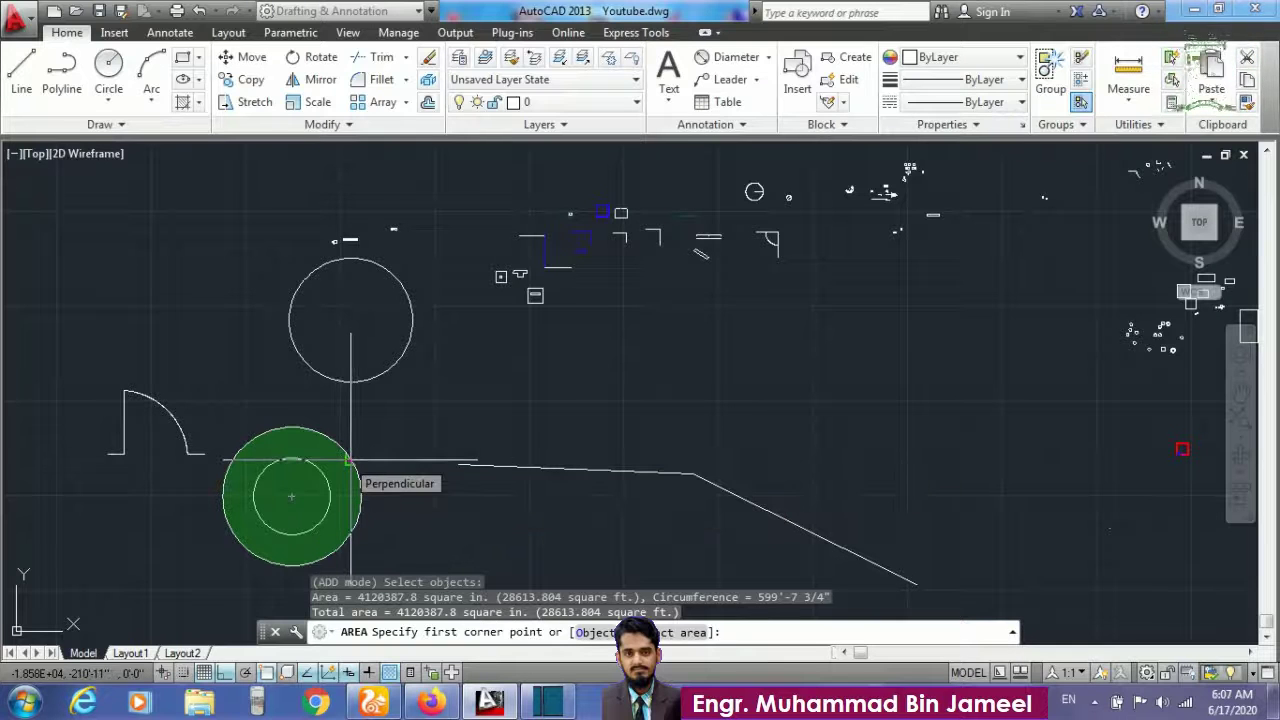
# Step: Subtract the inner concentric circle from the running total by selecting it as an object, and end the measurement
pyautogui.write('s')
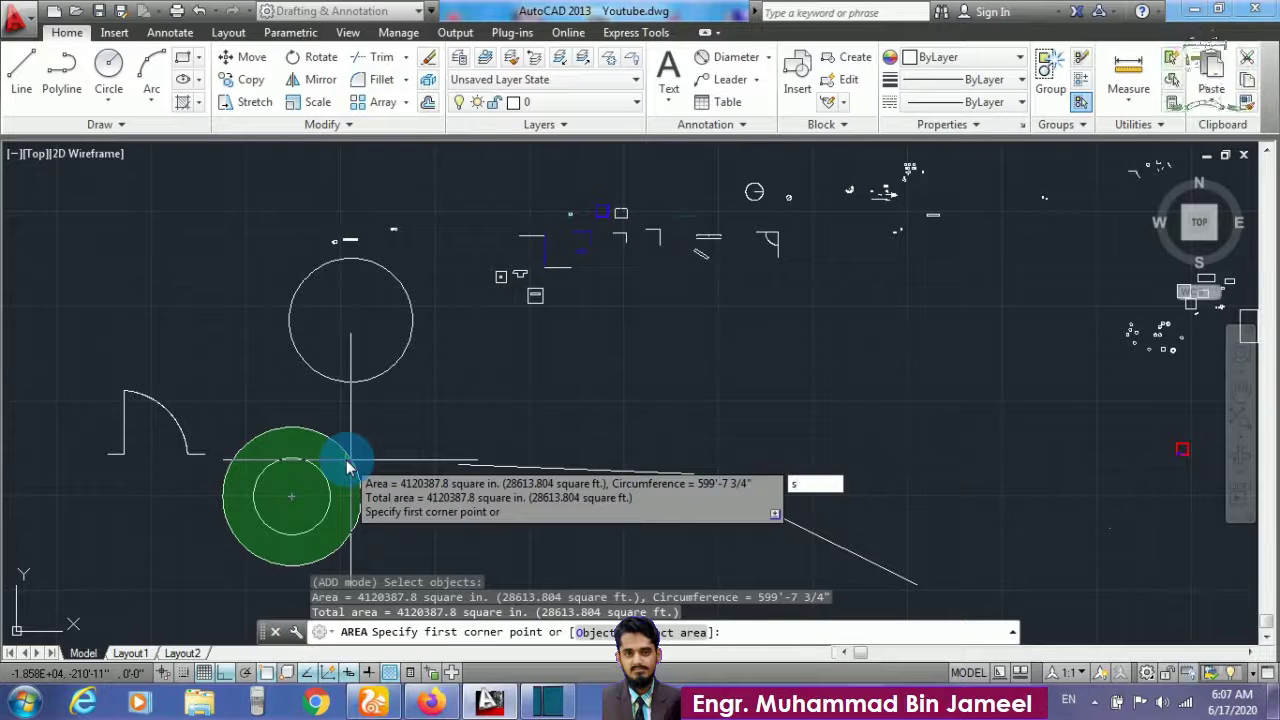
pyautogui.press('Return')
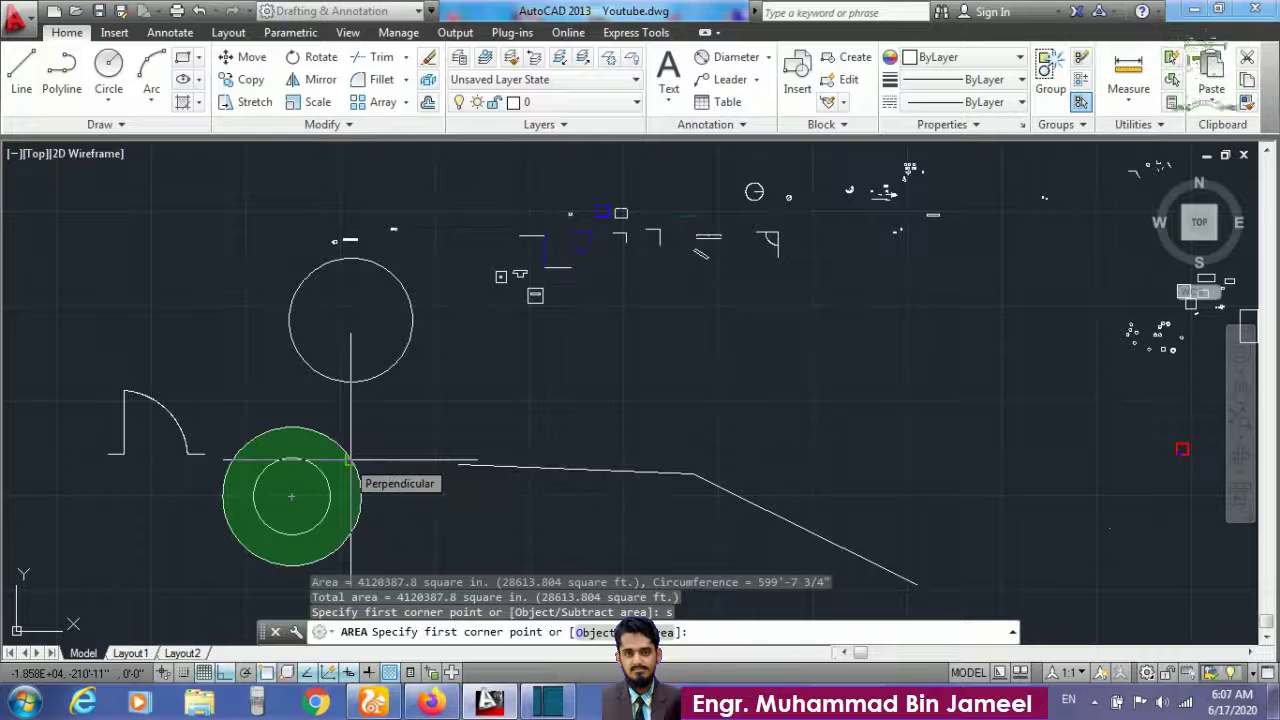
pyautogui.write('o')
pyautogui.press('Return')
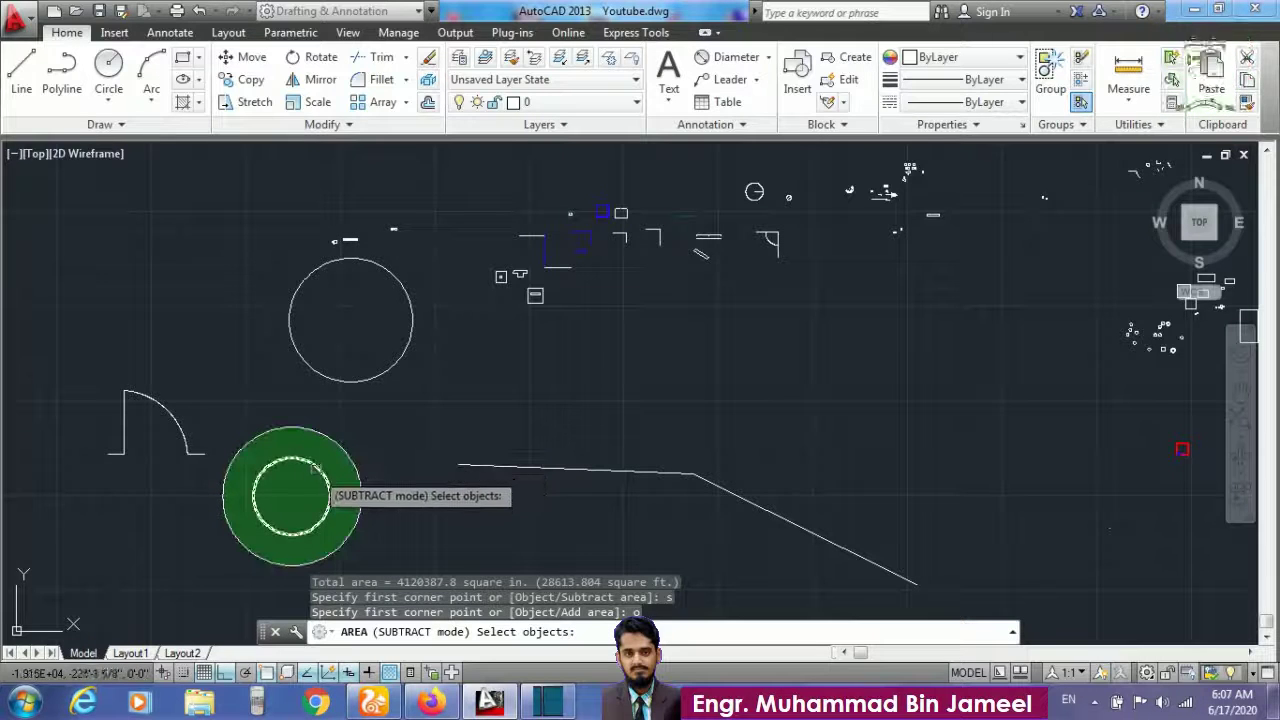
pyautogui.click(316, 468)
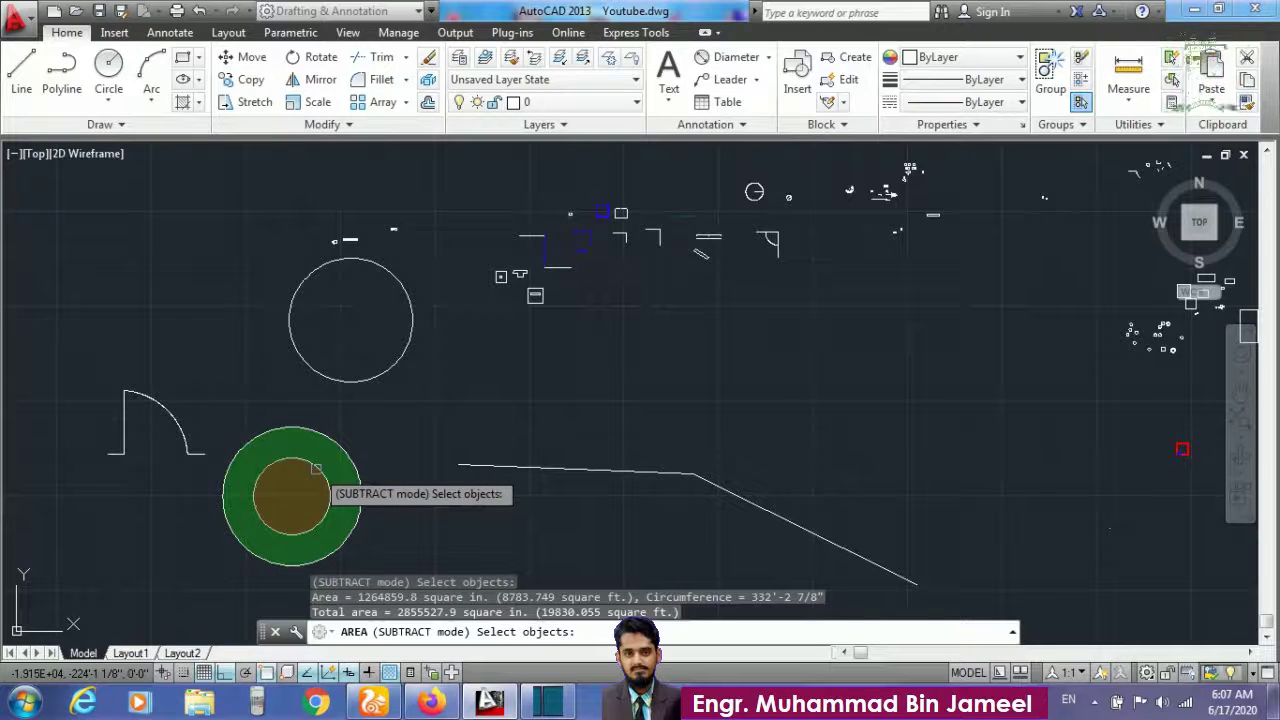
pyautogui.press('Return')
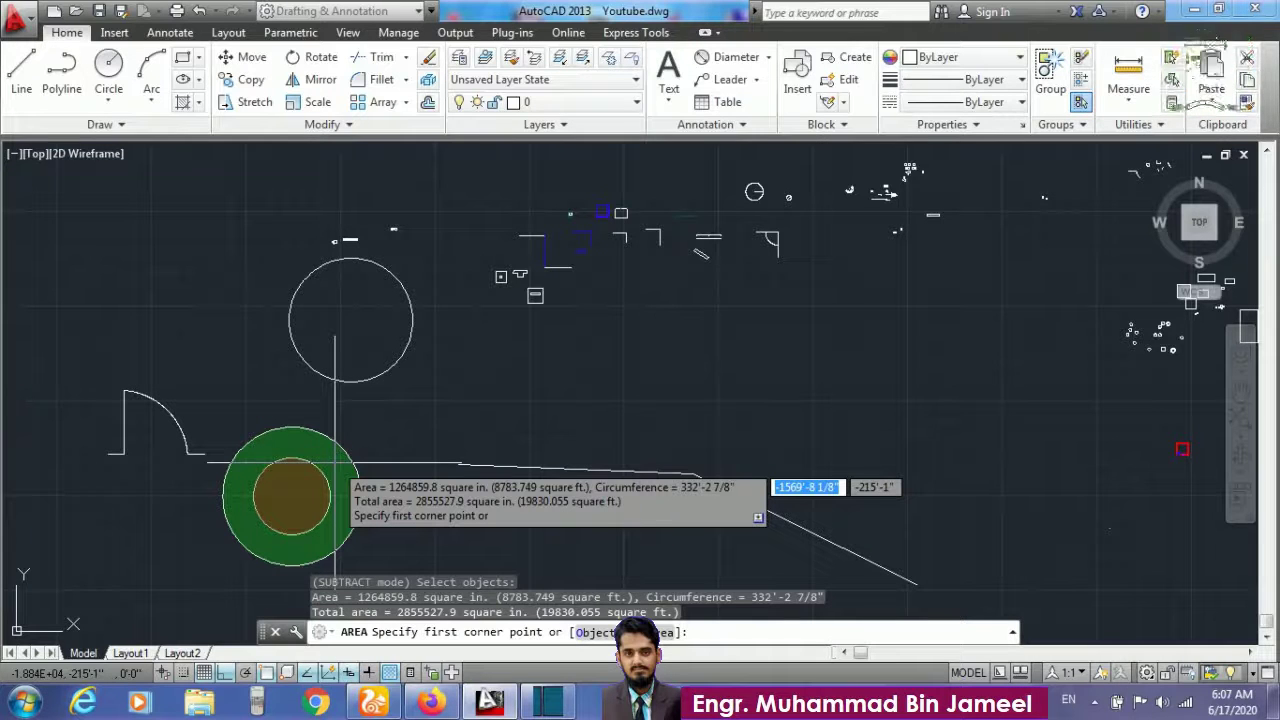
pyautogui.press('Escape')
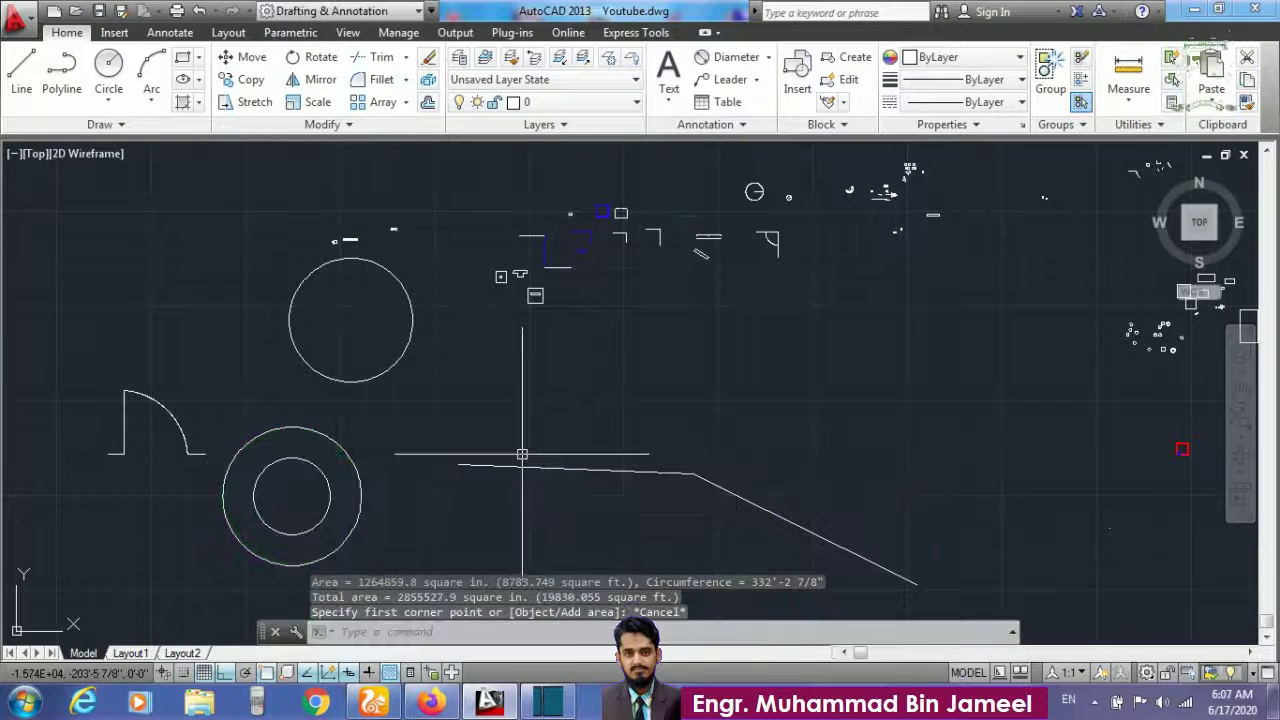
# Step: Save the drawing
pyautogui.hotkey('ctrl', 's')
pyautogui.scroll(-3, 600, 445)
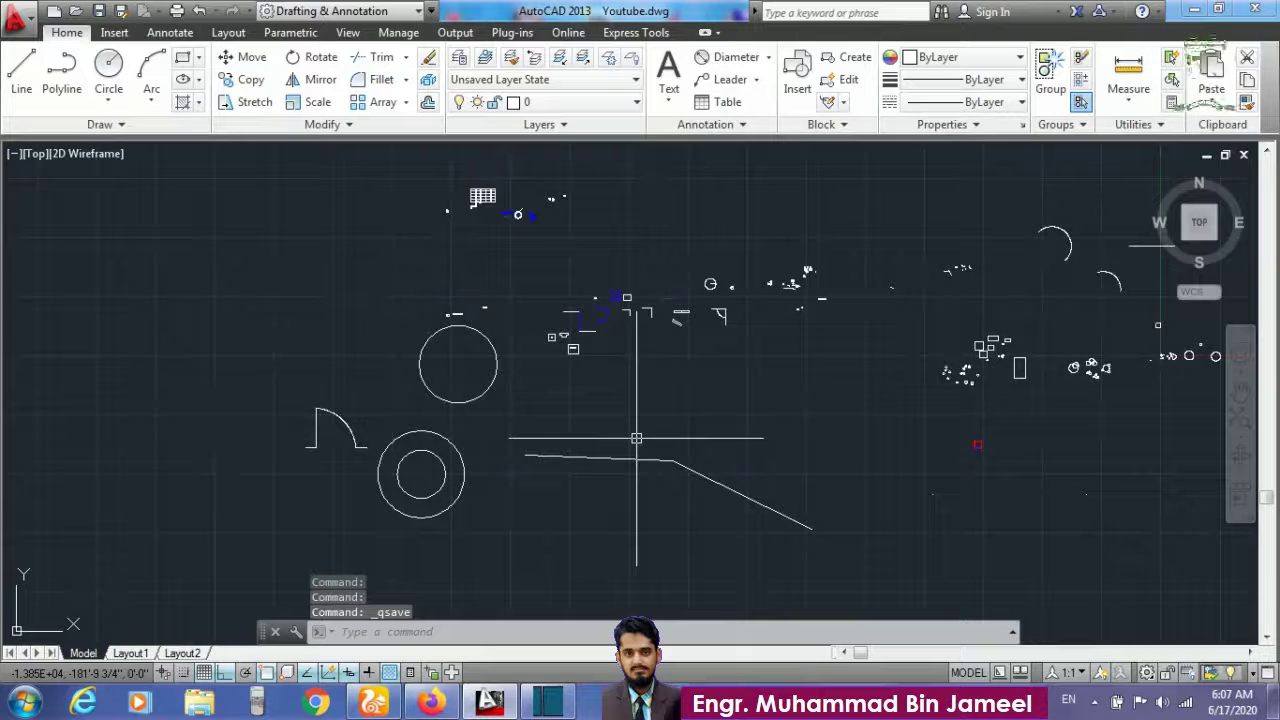